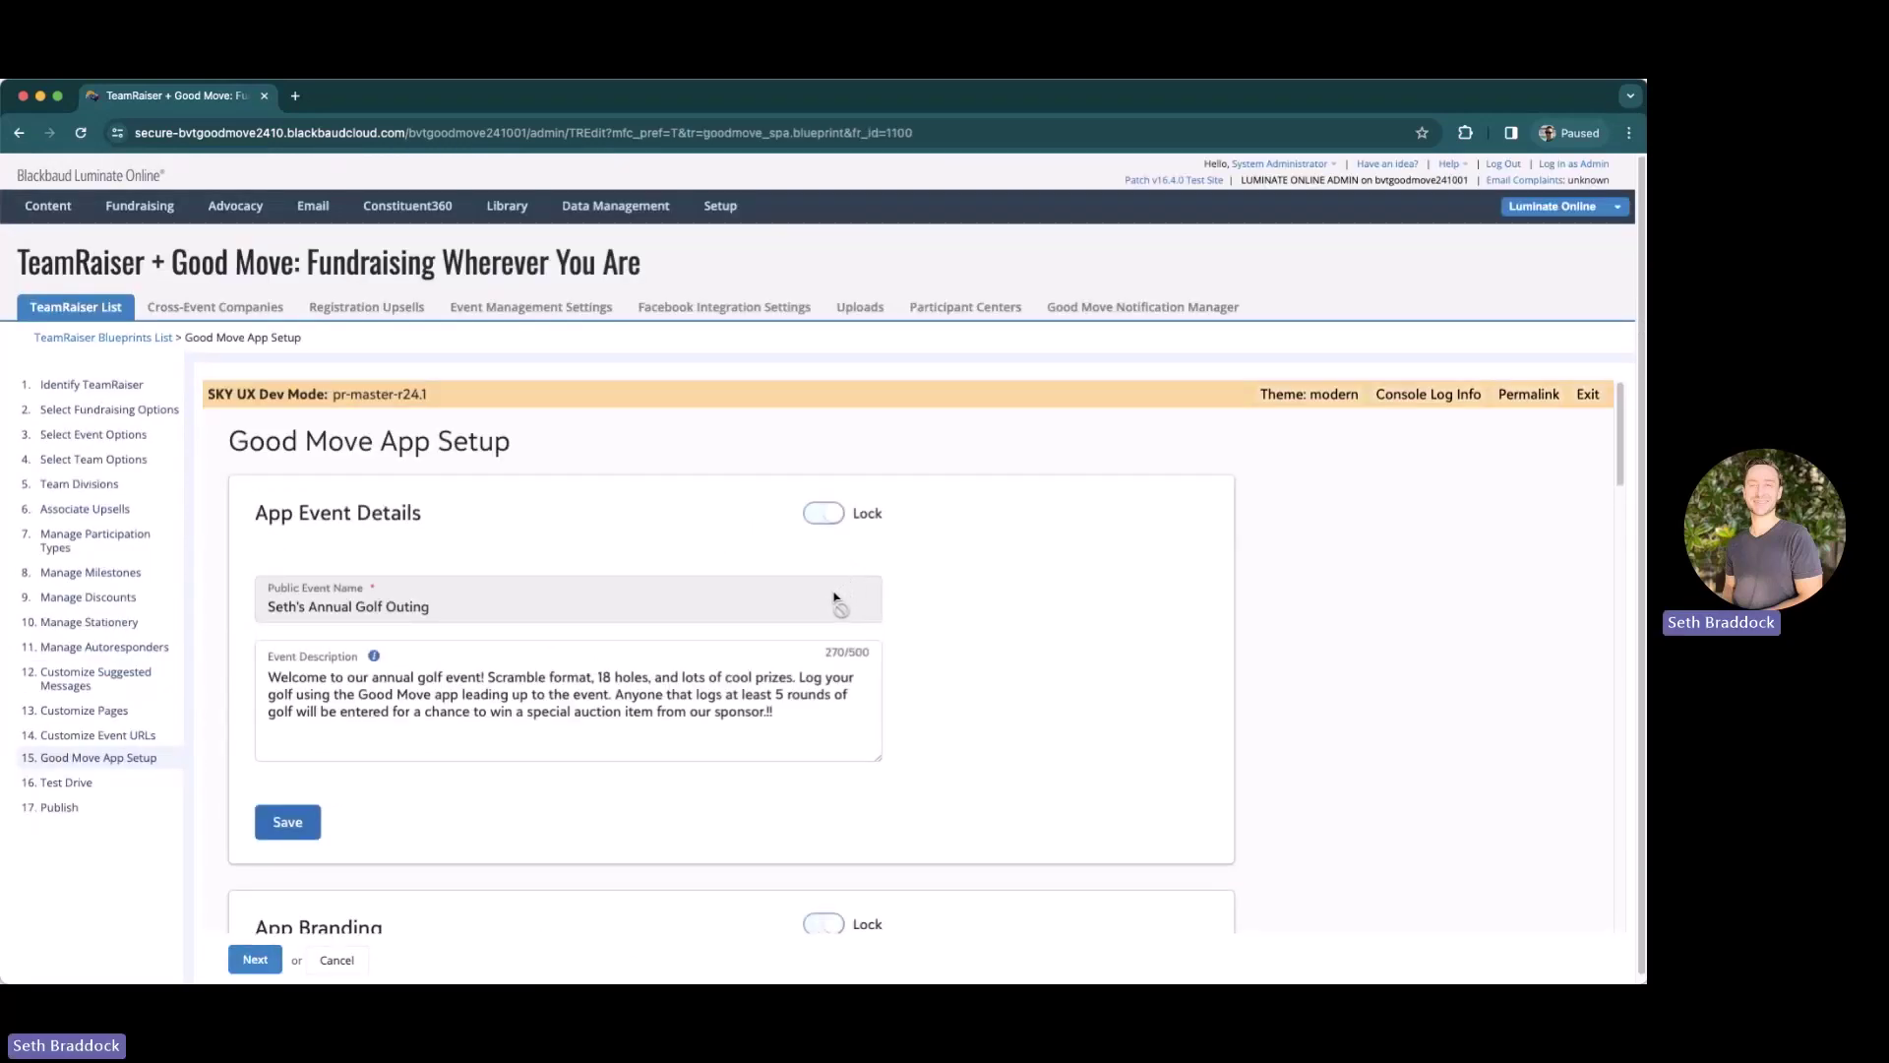
Step: Unlock the Message Templates and App Event Details sections in the golf outing blueprint's Good Move App Setup
{"action": "scroll", "coordinate": [825, 618], "scroll_direction": "down", "scroll_amount": 2}
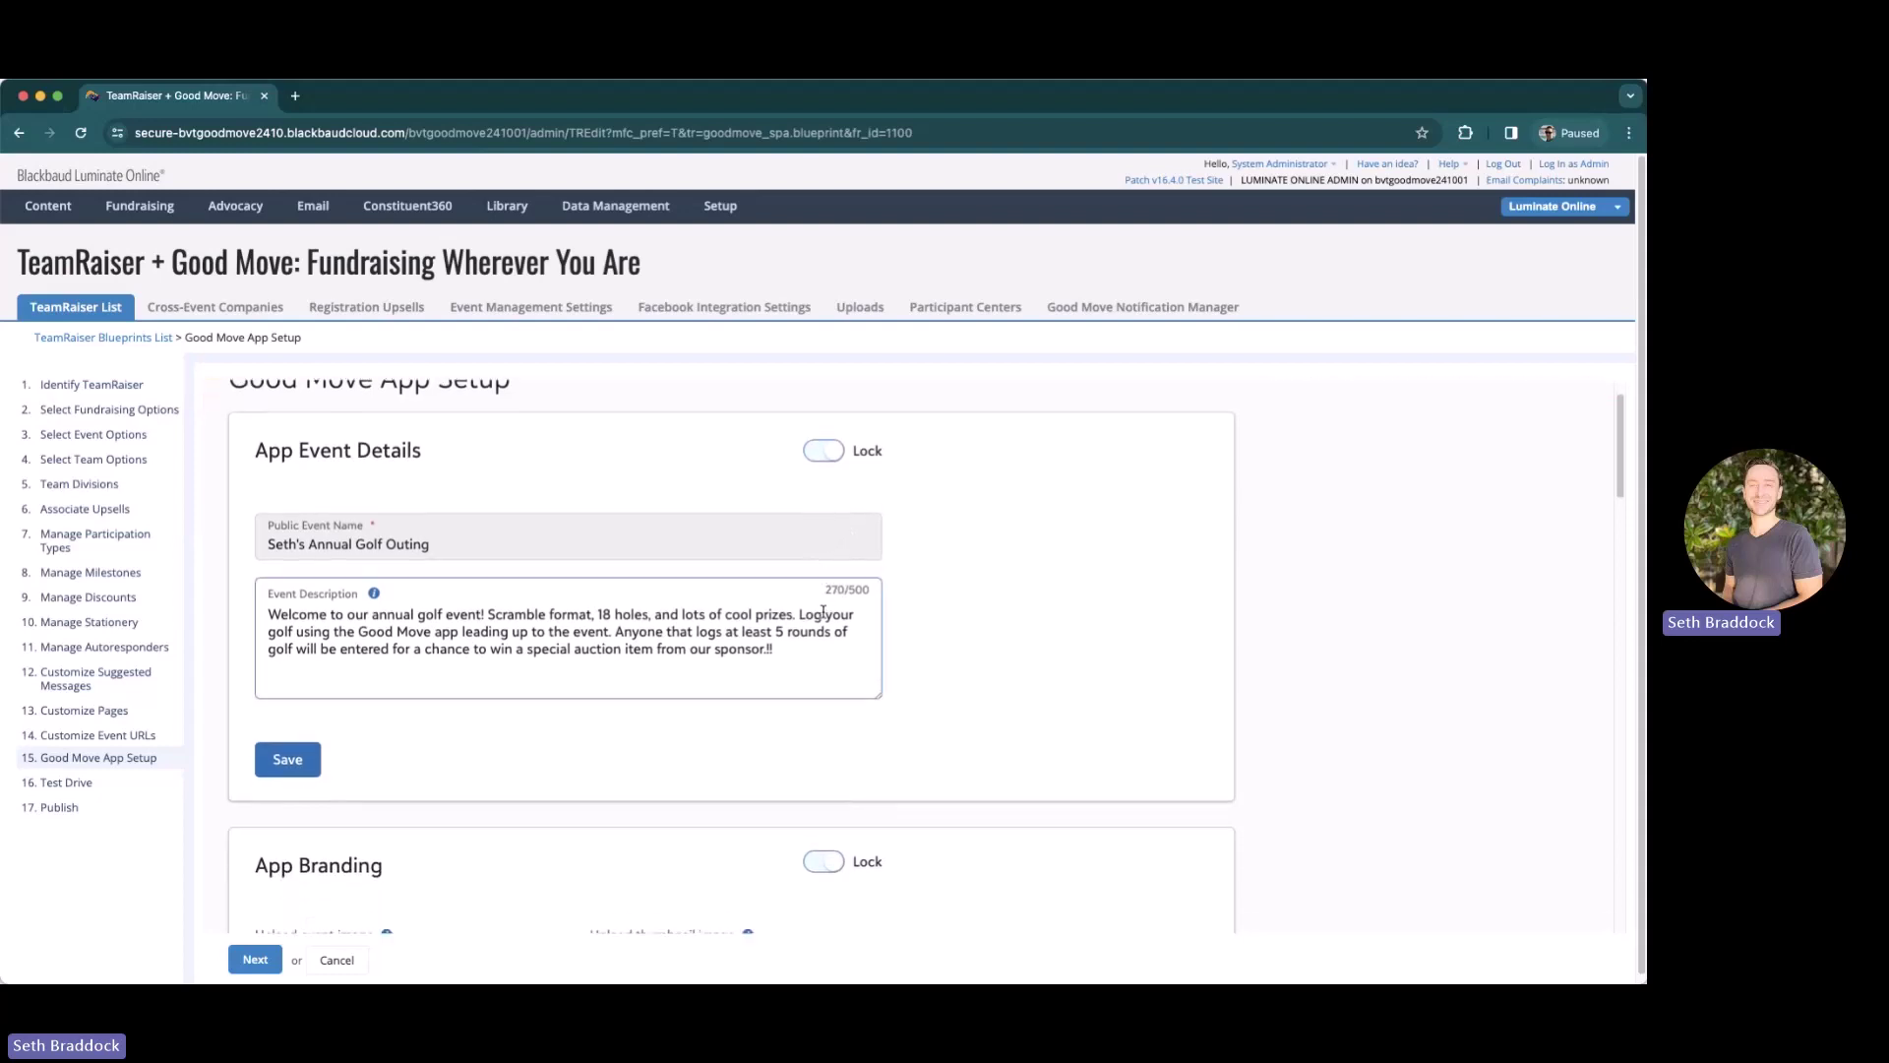
{"action": "scroll", "coordinate": [811, 620], "scroll_direction": "down", "scroll_amount": 5}
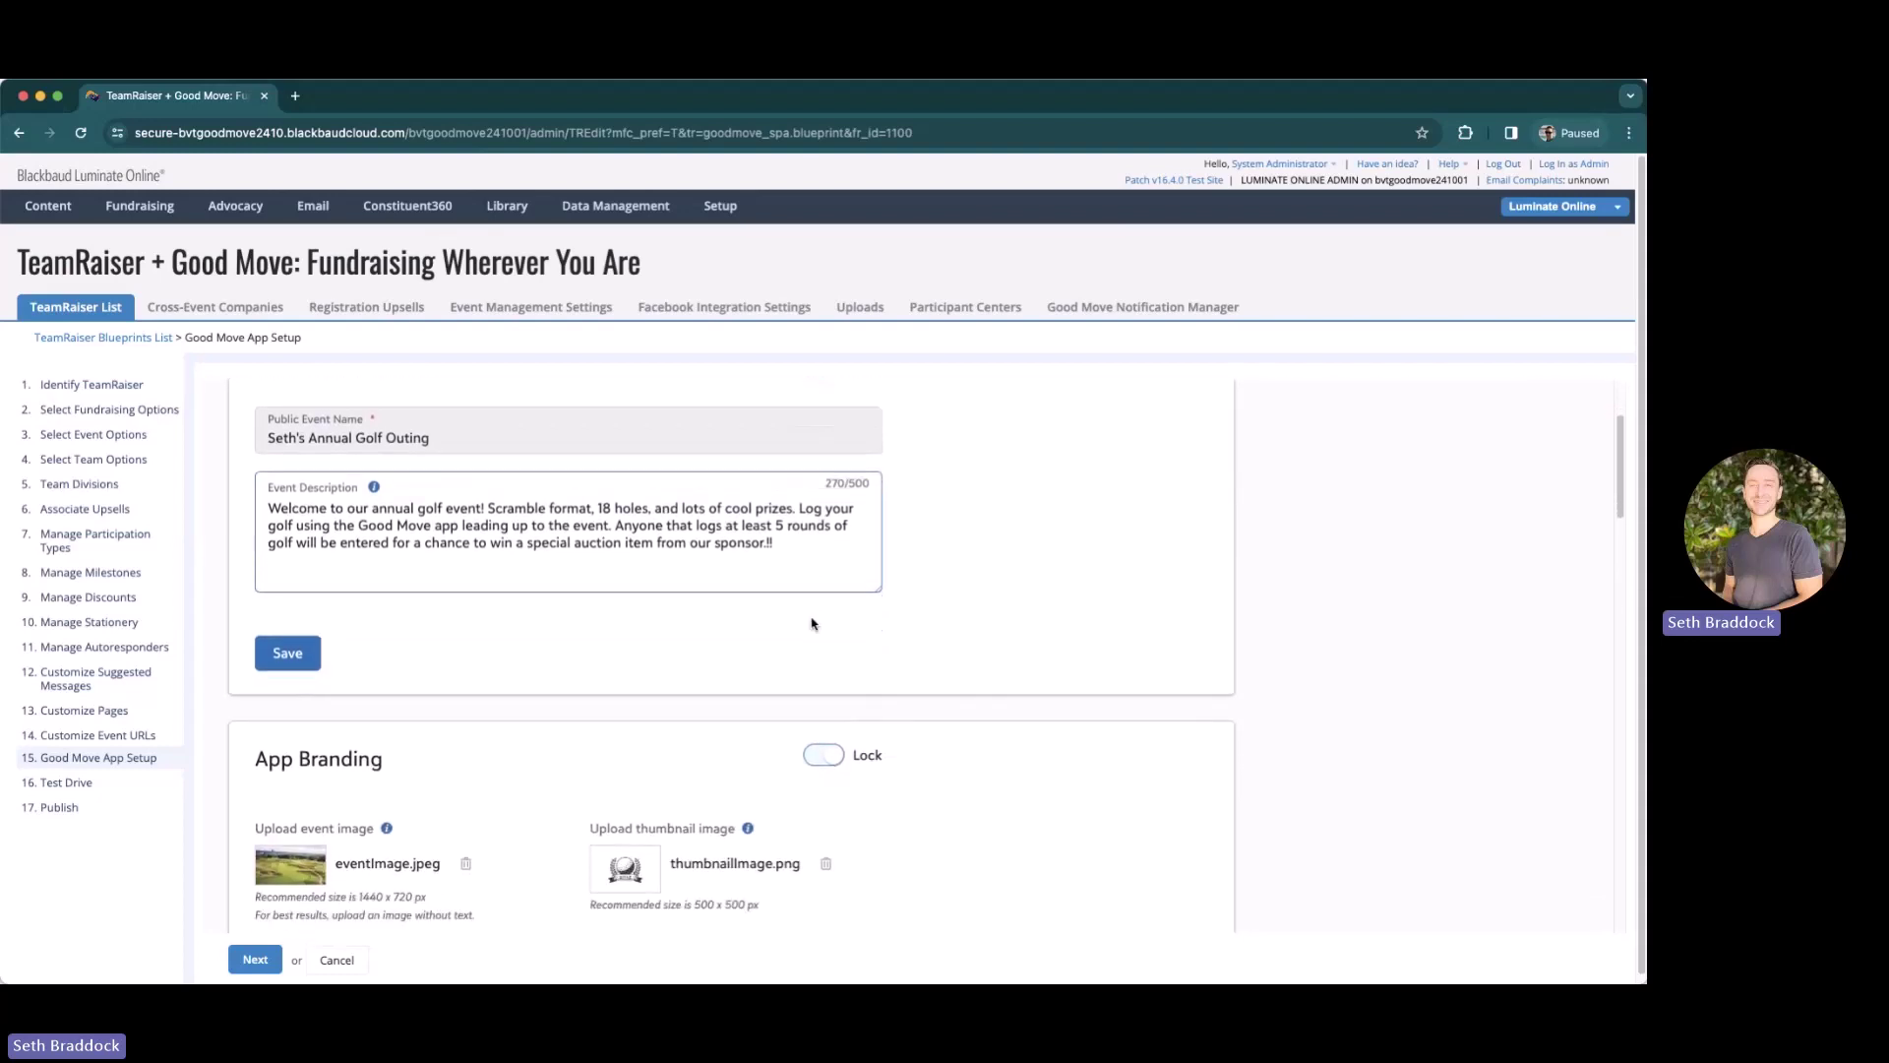
{"action": "scroll", "coordinate": [812, 622], "scroll_direction": "down", "scroll_amount": 1}
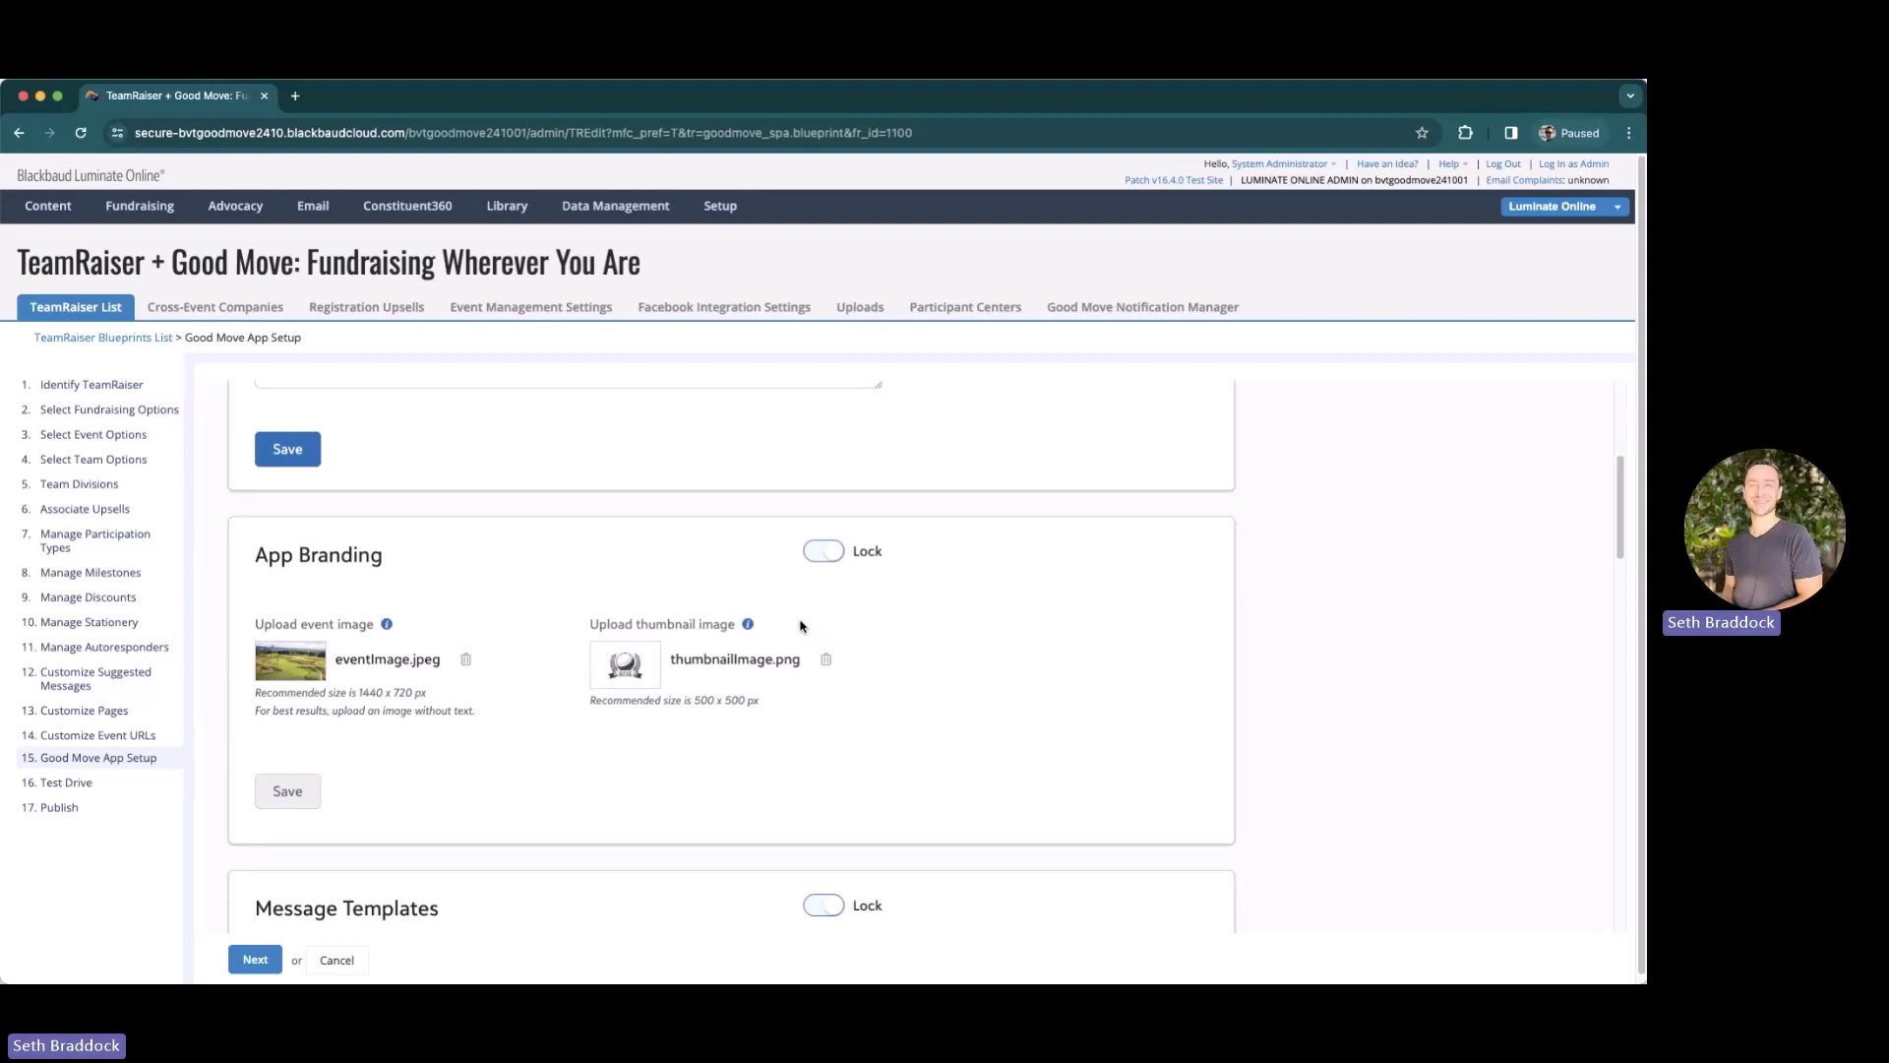
{"action": "scroll", "coordinate": [801, 625], "scroll_direction": "down", "scroll_amount": 15}
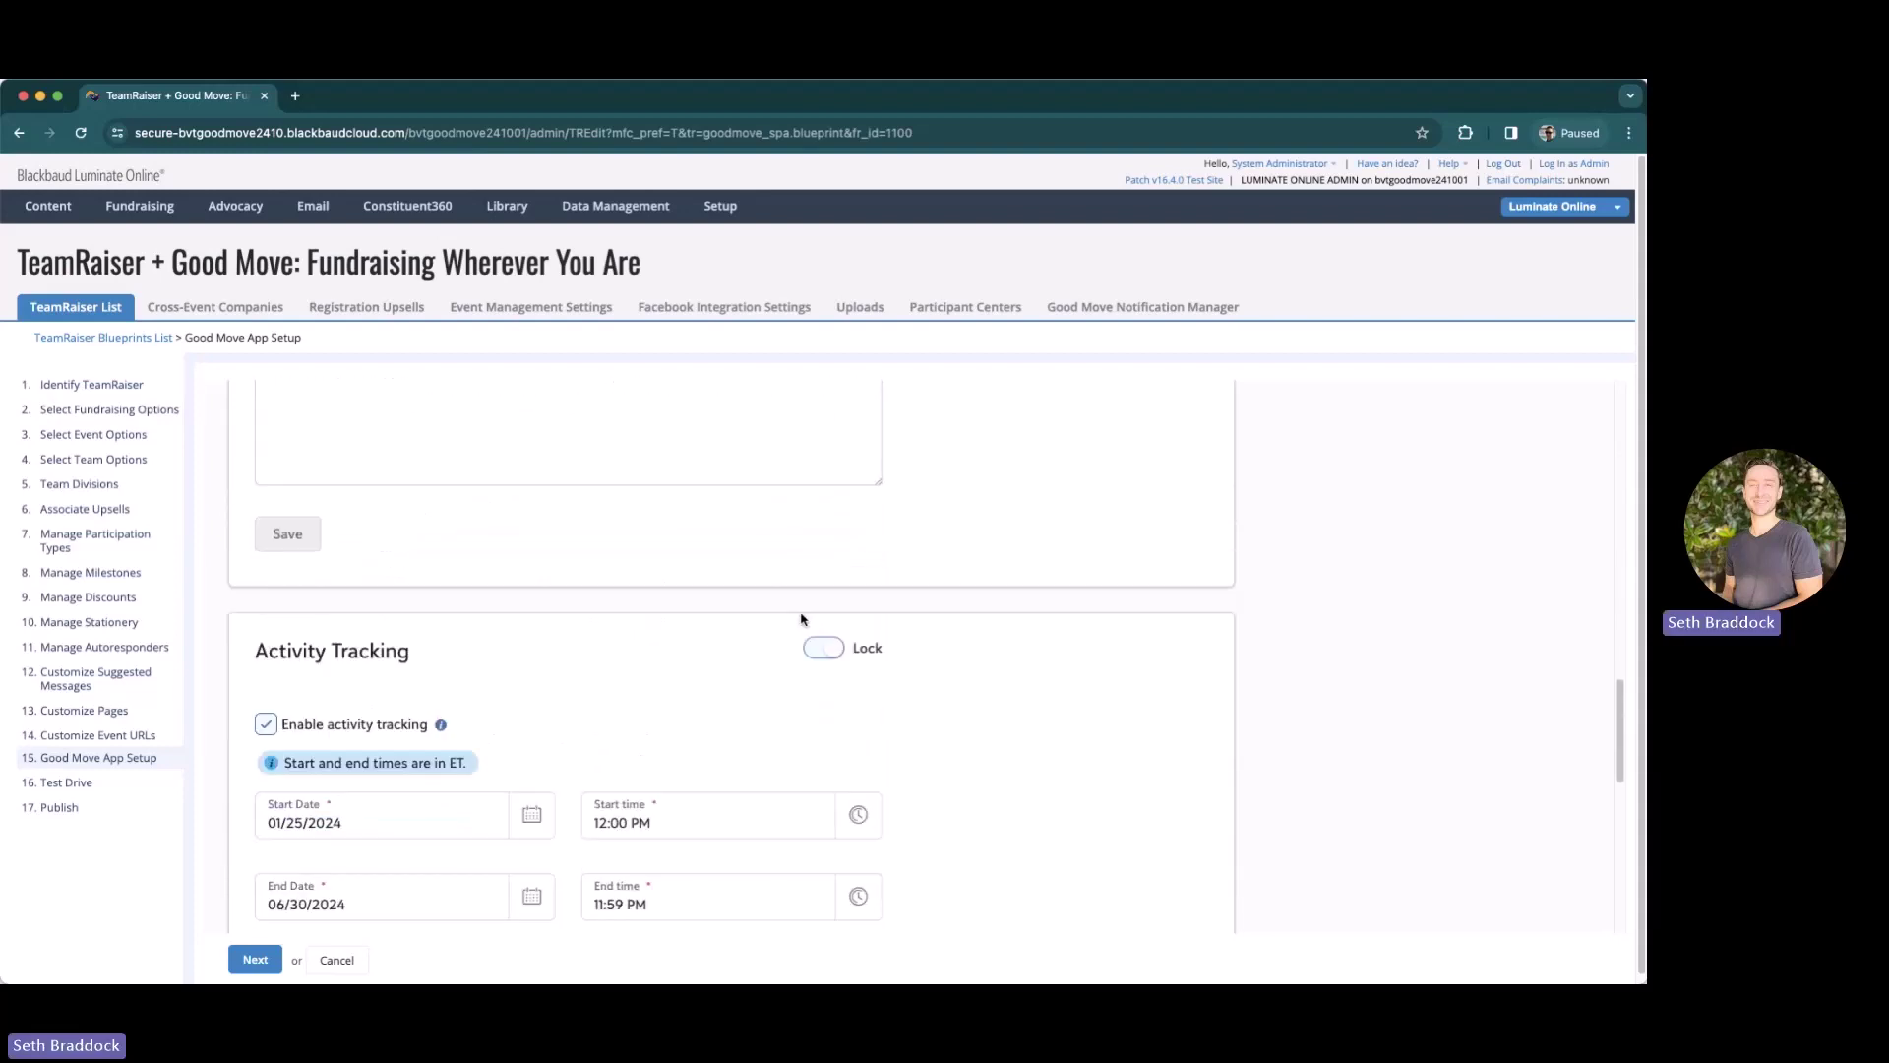
{"action": "scroll", "coordinate": [802, 619], "scroll_direction": "down", "scroll_amount": 5}
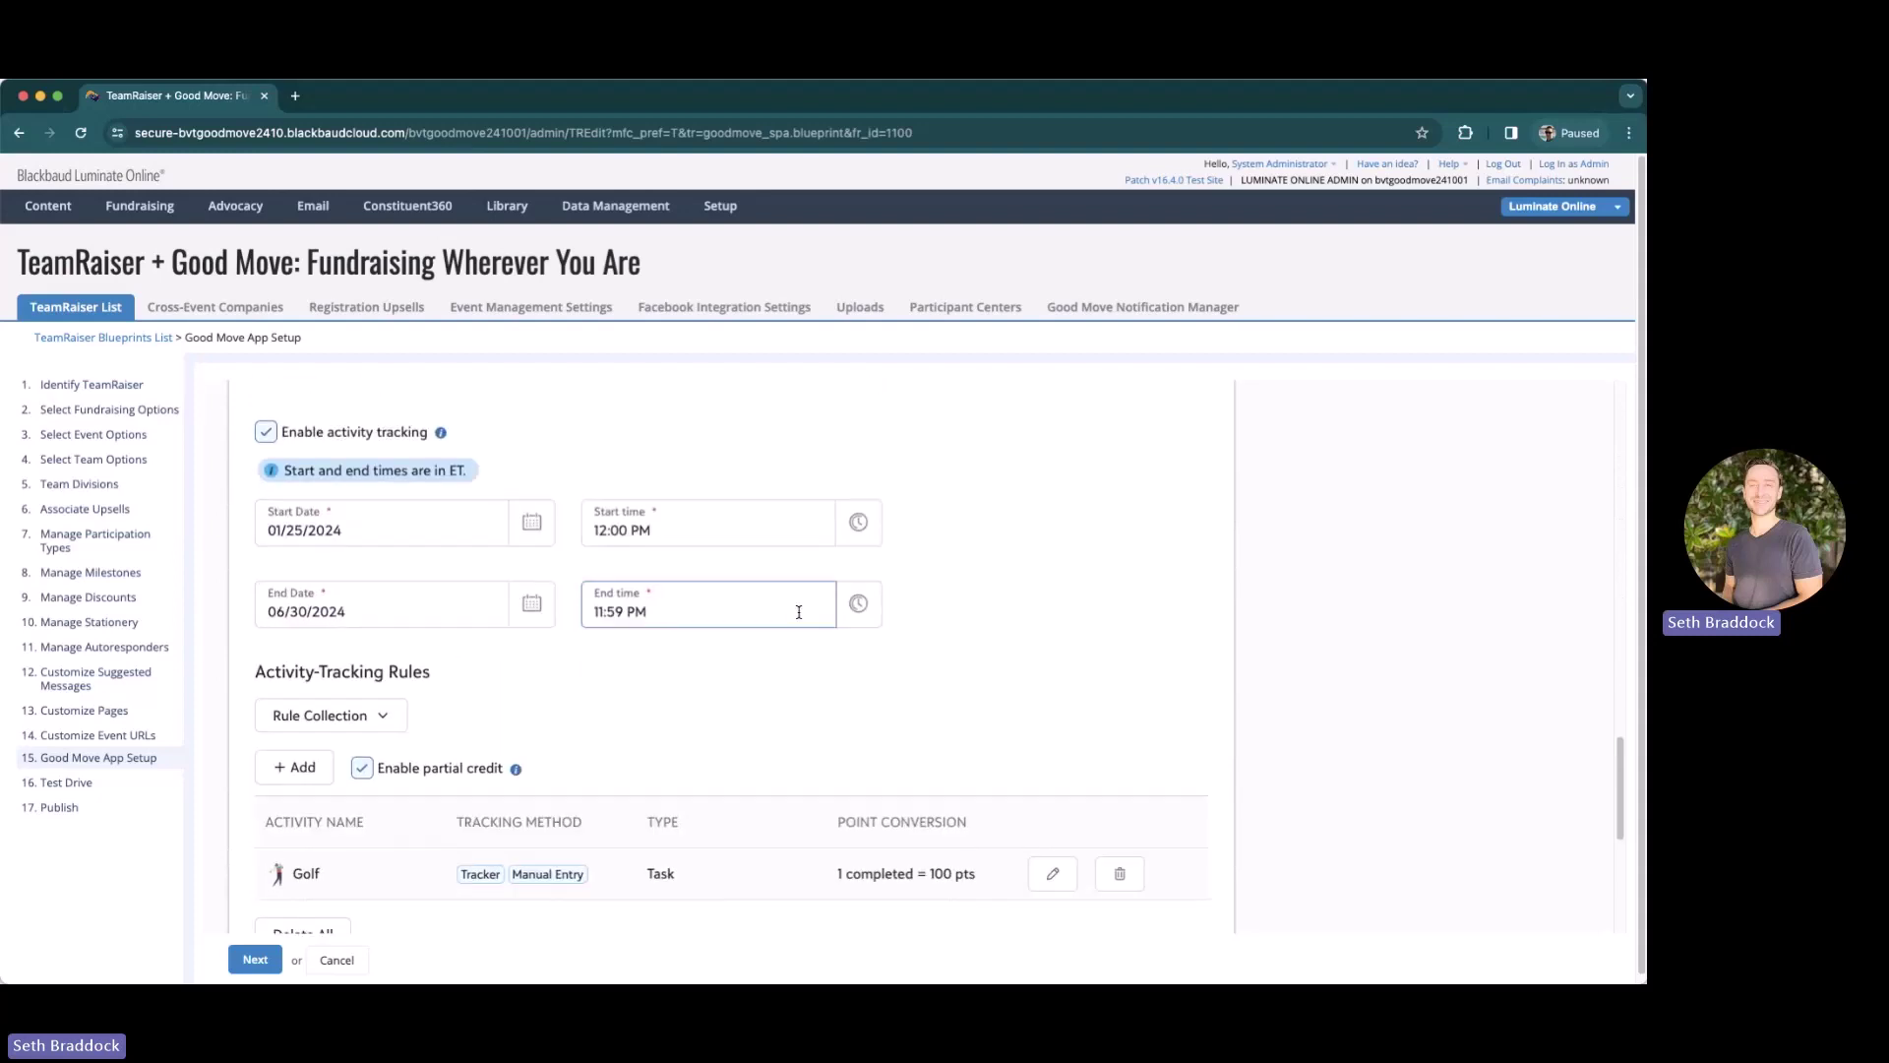
{"action": "scroll", "coordinate": [799, 615], "scroll_direction": "up", "scroll_amount": 3}
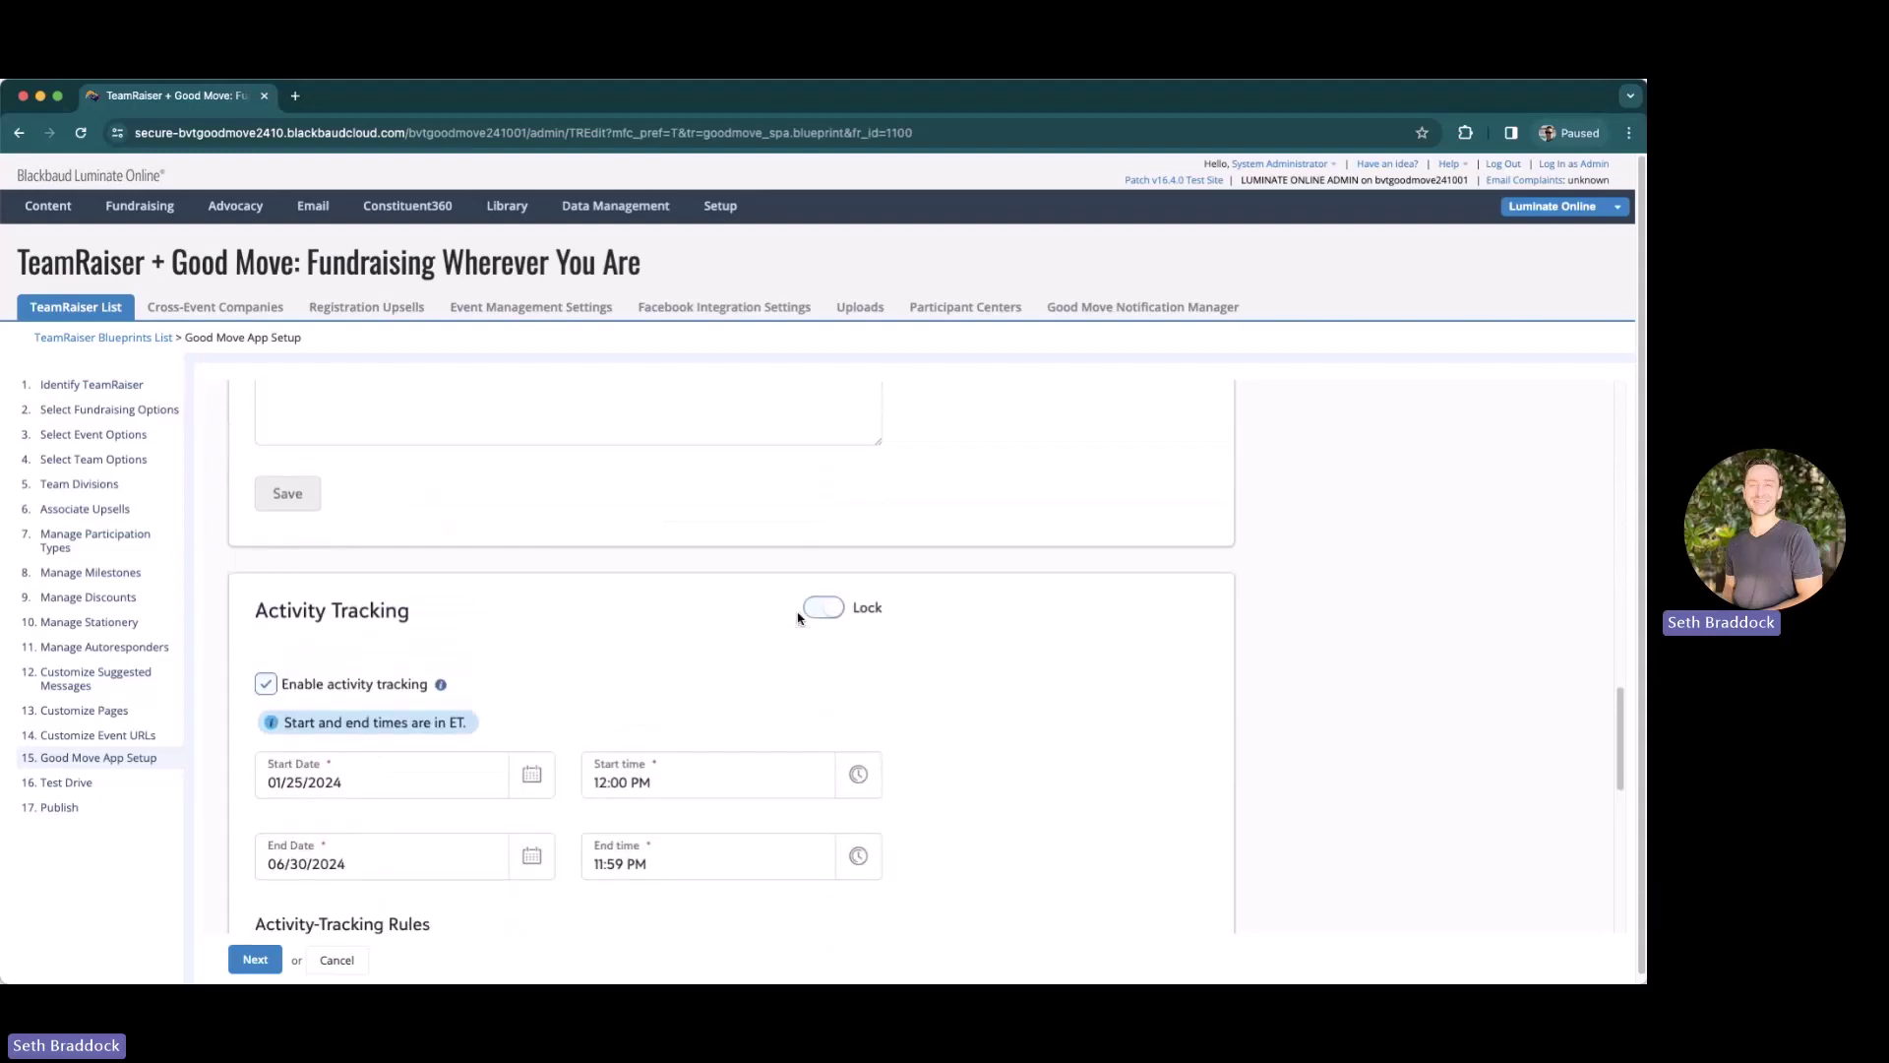
{"action": "scroll", "coordinate": [799, 617], "scroll_direction": "up", "scroll_amount": 8}
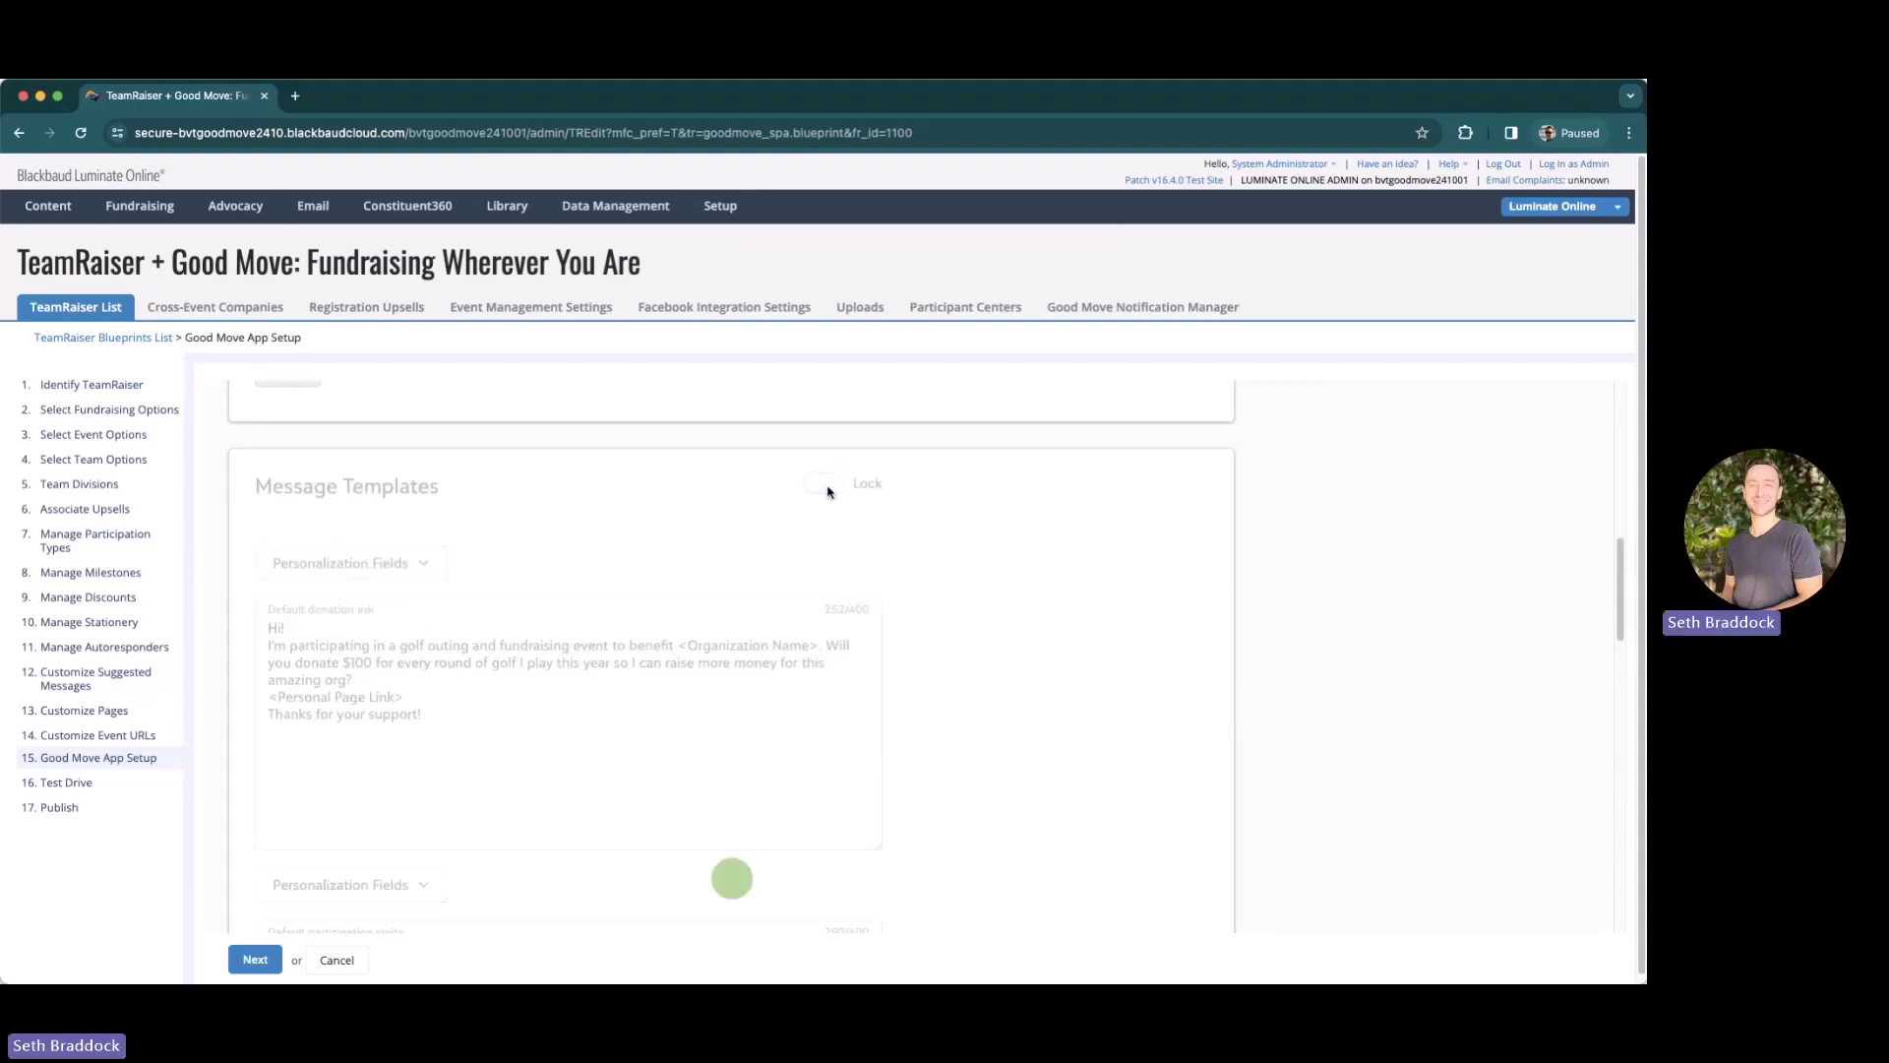
{"action": "scroll", "coordinate": [826, 502], "scroll_direction": "up", "scroll_amount": 5}
{"action": "scroll", "coordinate": [827, 513], "scroll_direction": "up", "scroll_amount": 4}
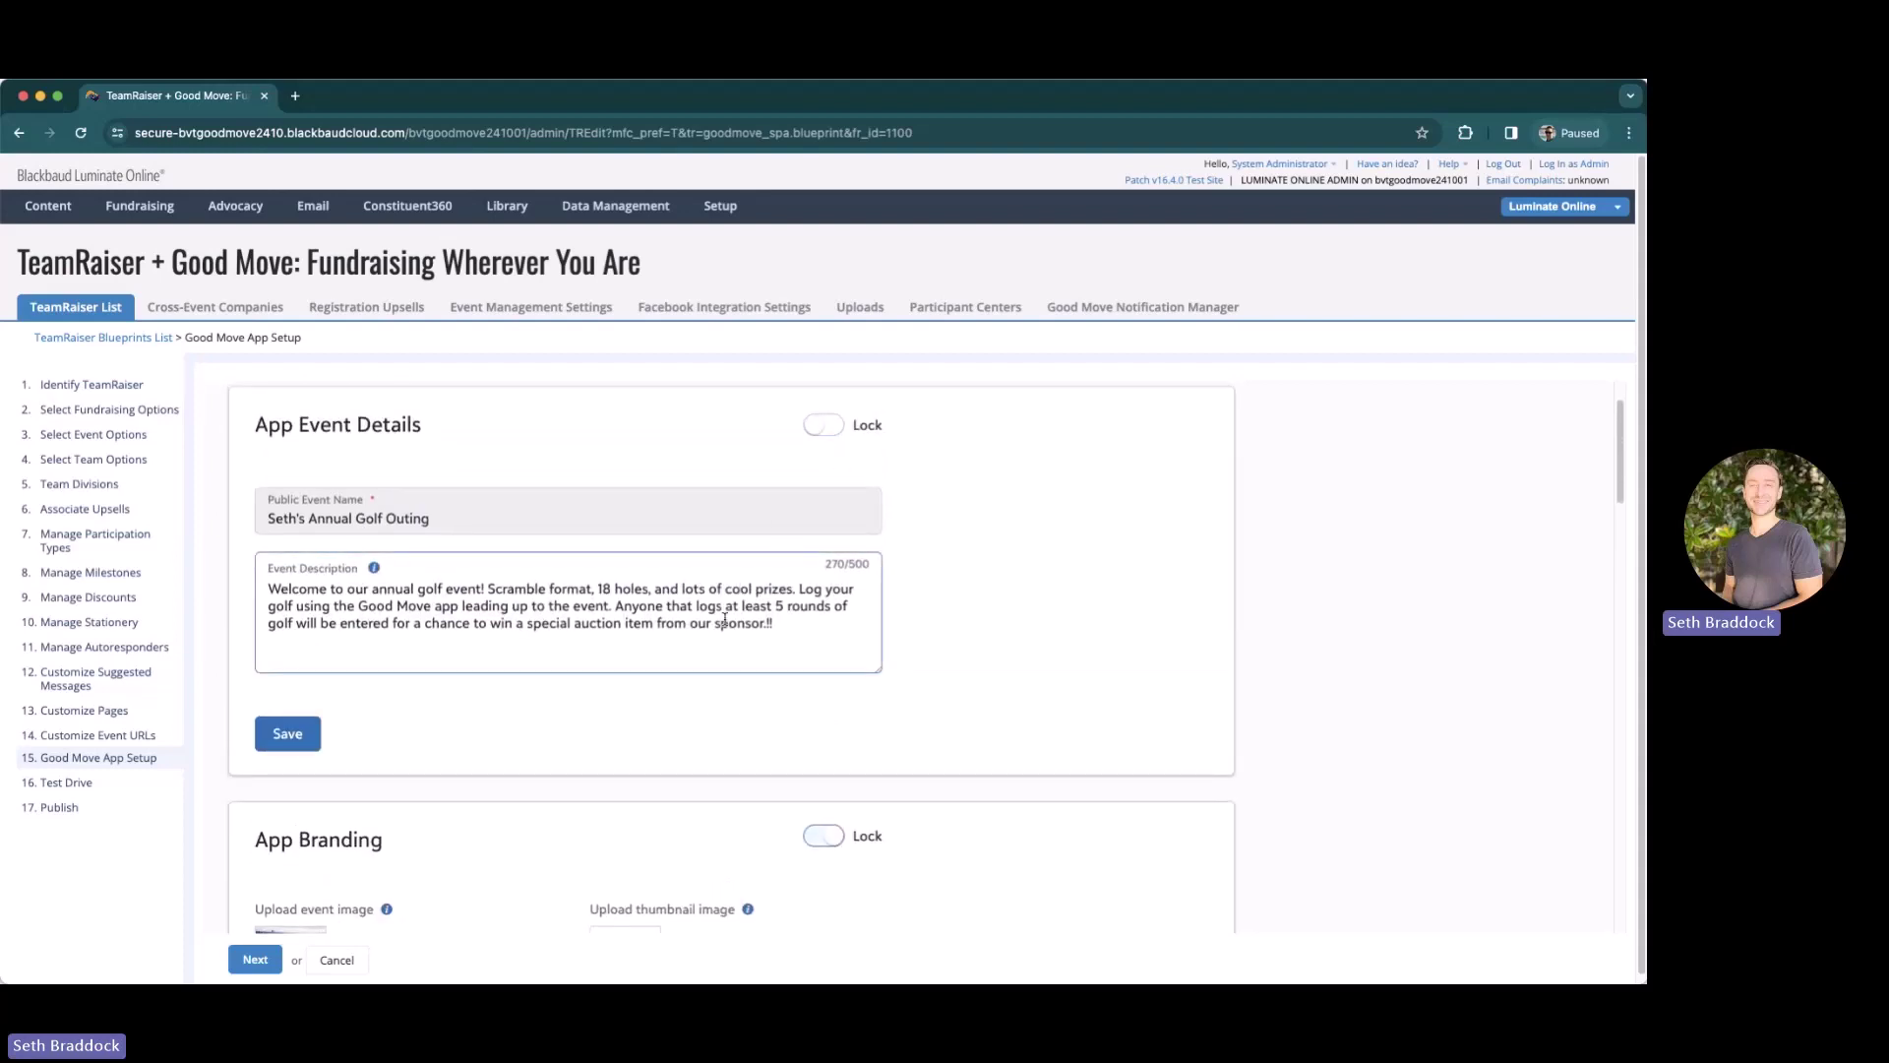
Step: Review the lock settings and contents of the blueprint's App Event Details, App Branding, Message Templates and Activity Tracking sections
{"action": "scroll", "coordinate": [714, 647], "scroll_direction": "down", "scroll_amount": 2}
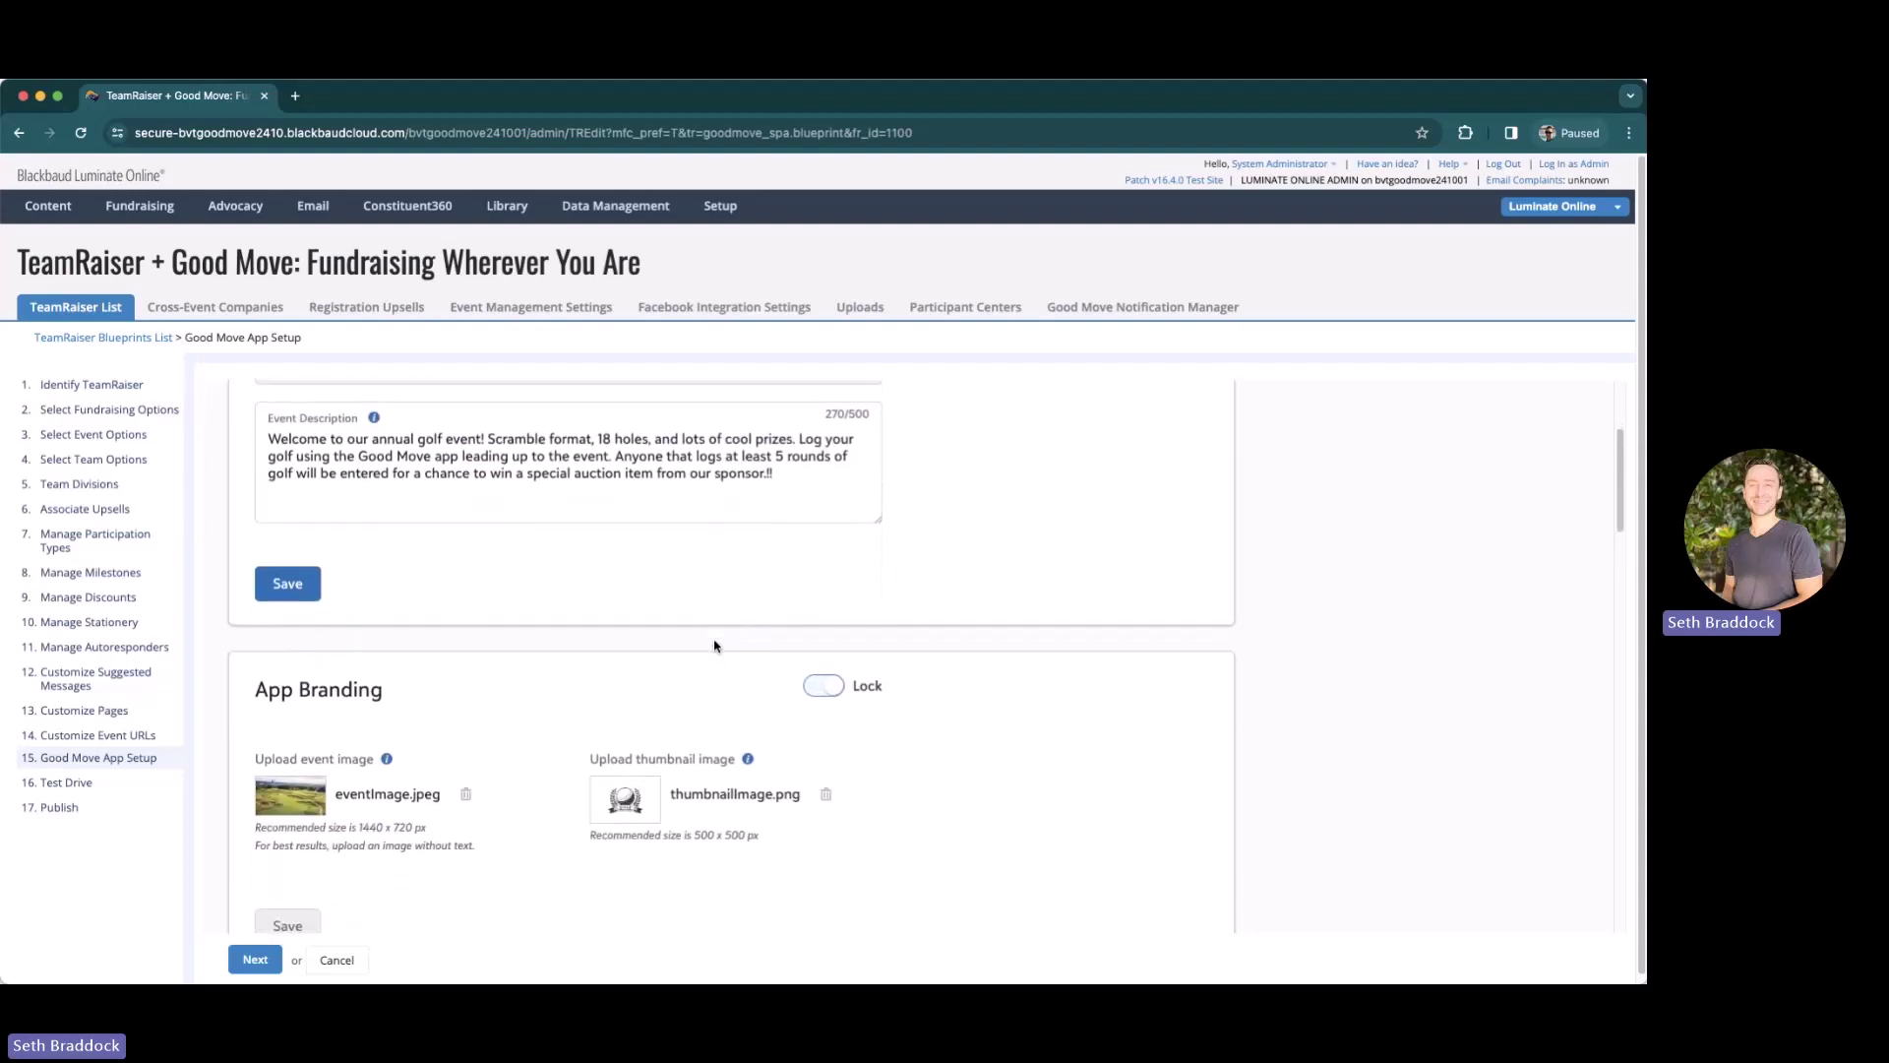
{"action": "scroll", "coordinate": [716, 643], "scroll_direction": "down", "scroll_amount": 1}
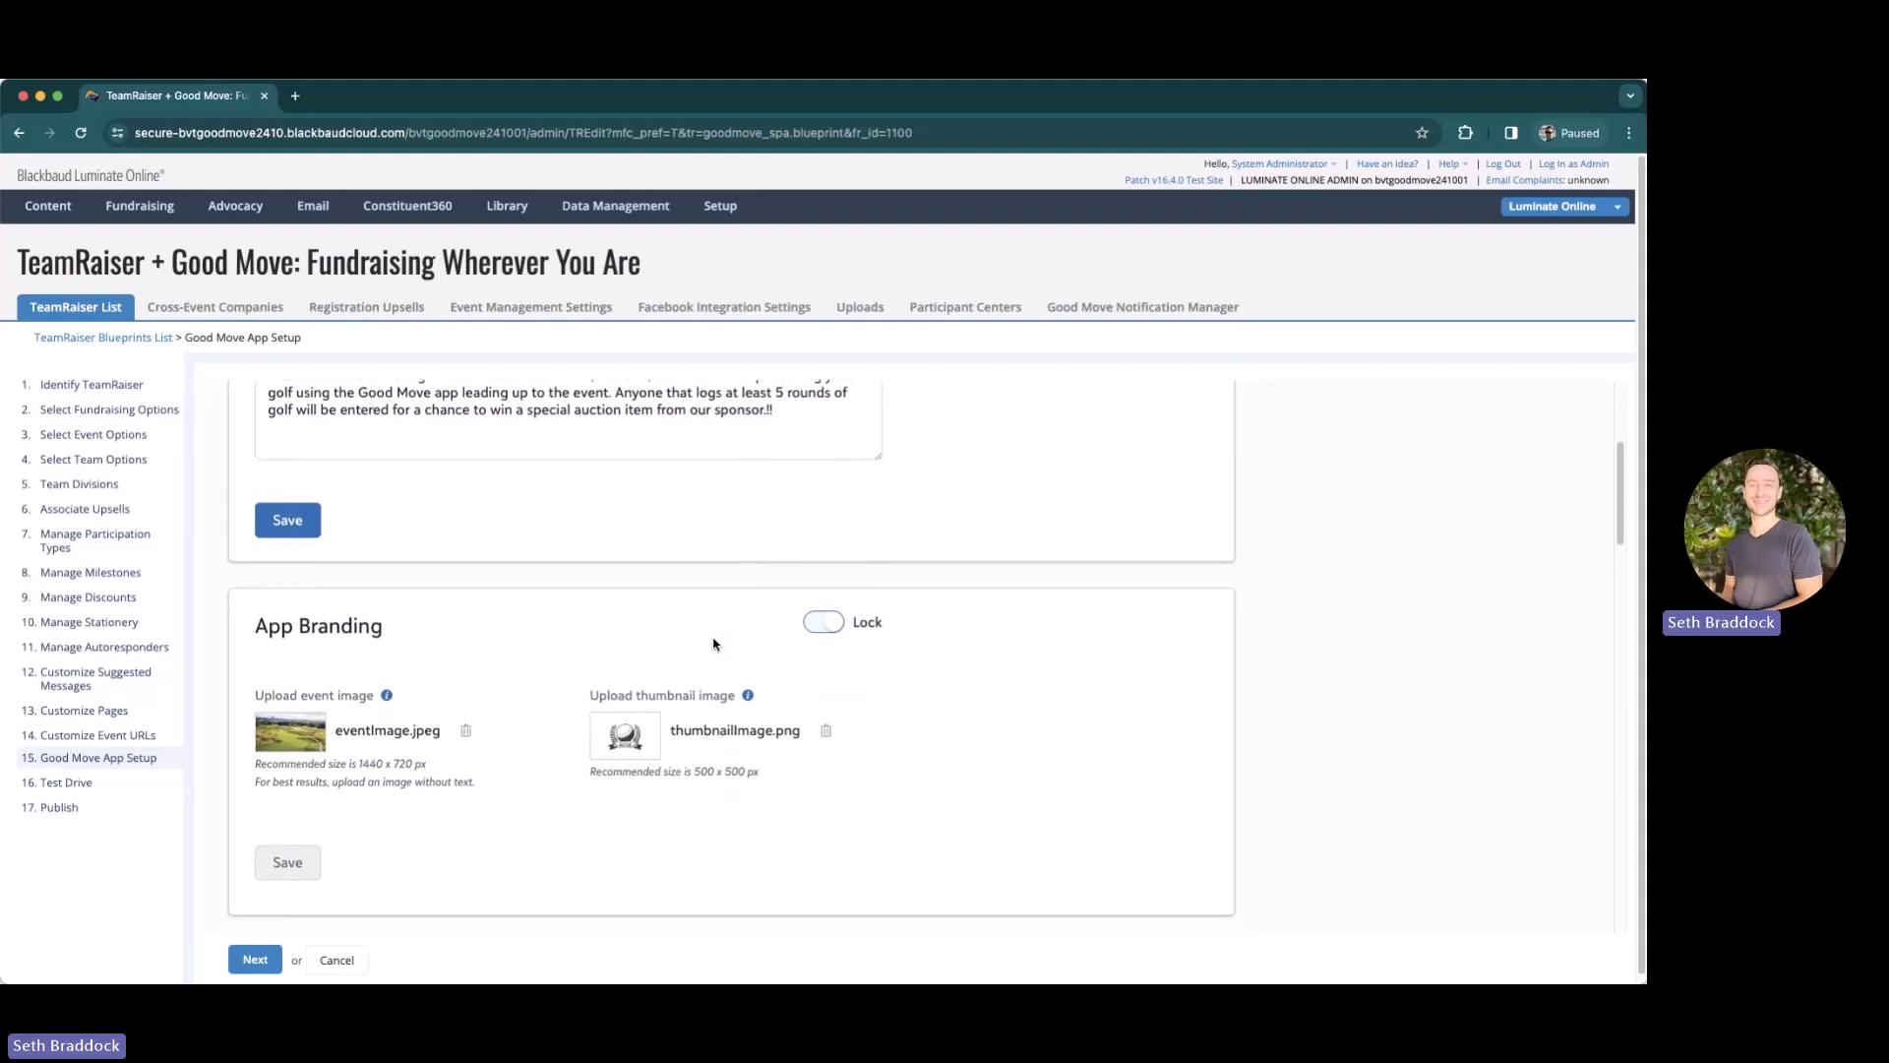
{"action": "scroll", "coordinate": [714, 644], "scroll_direction": "down", "scroll_amount": 10}
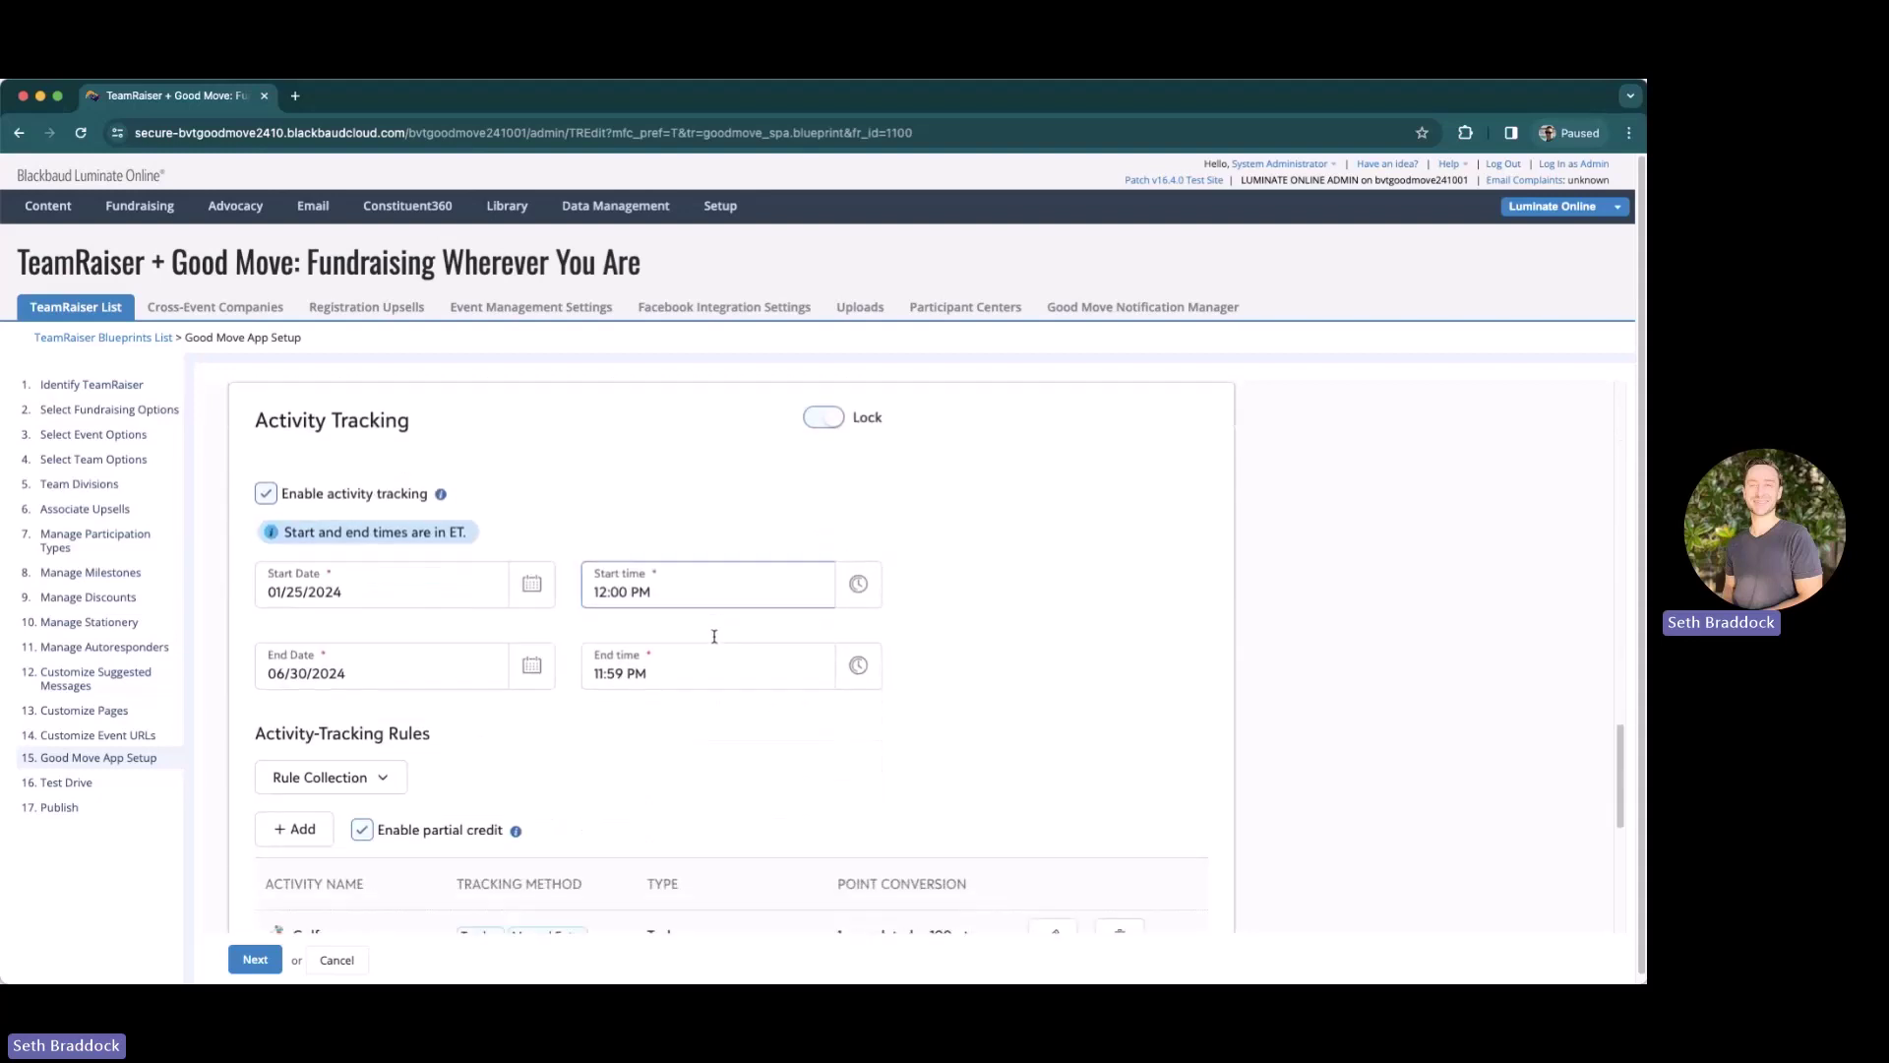
{"action": "scroll", "coordinate": [714, 637], "scroll_direction": "down", "scroll_amount": 1}
{"action": "scroll", "coordinate": [714, 640], "scroll_direction": "up", "scroll_amount": 5}
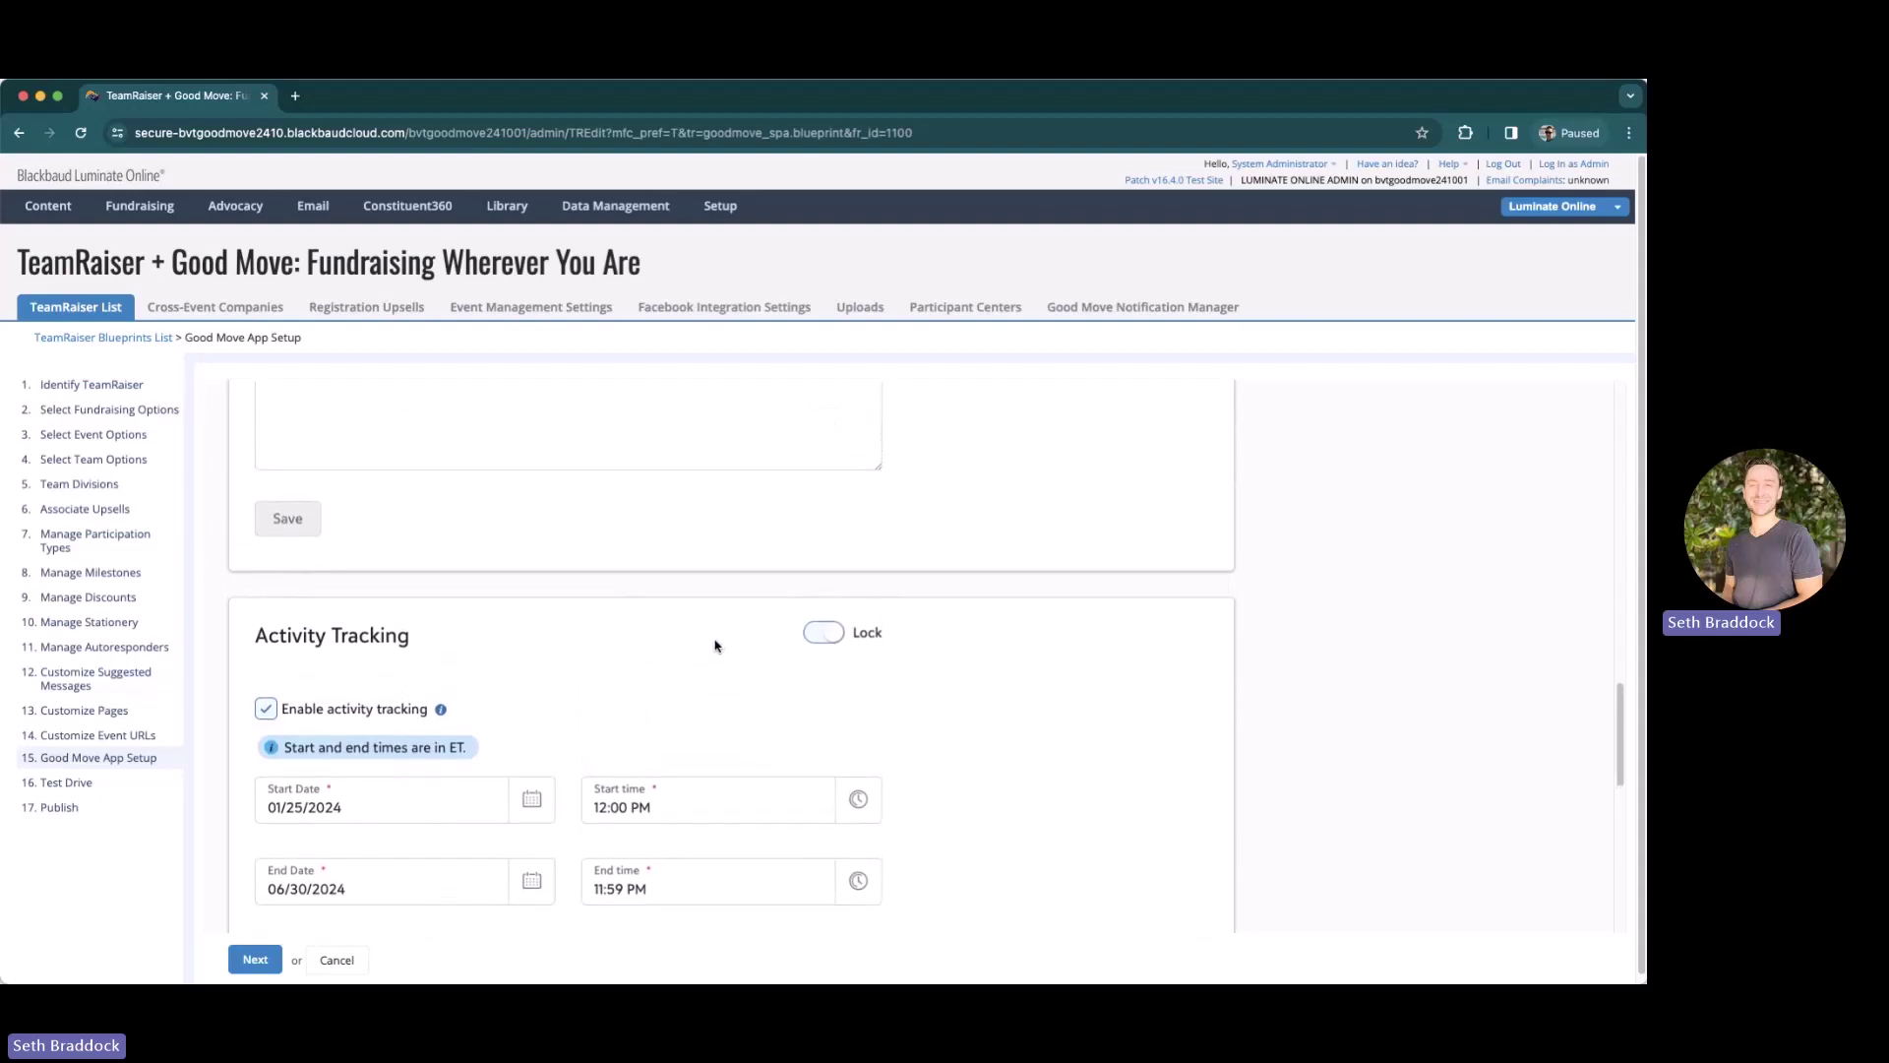
{"action": "scroll", "coordinate": [689, 714], "scroll_direction": "down", "scroll_amount": 2}
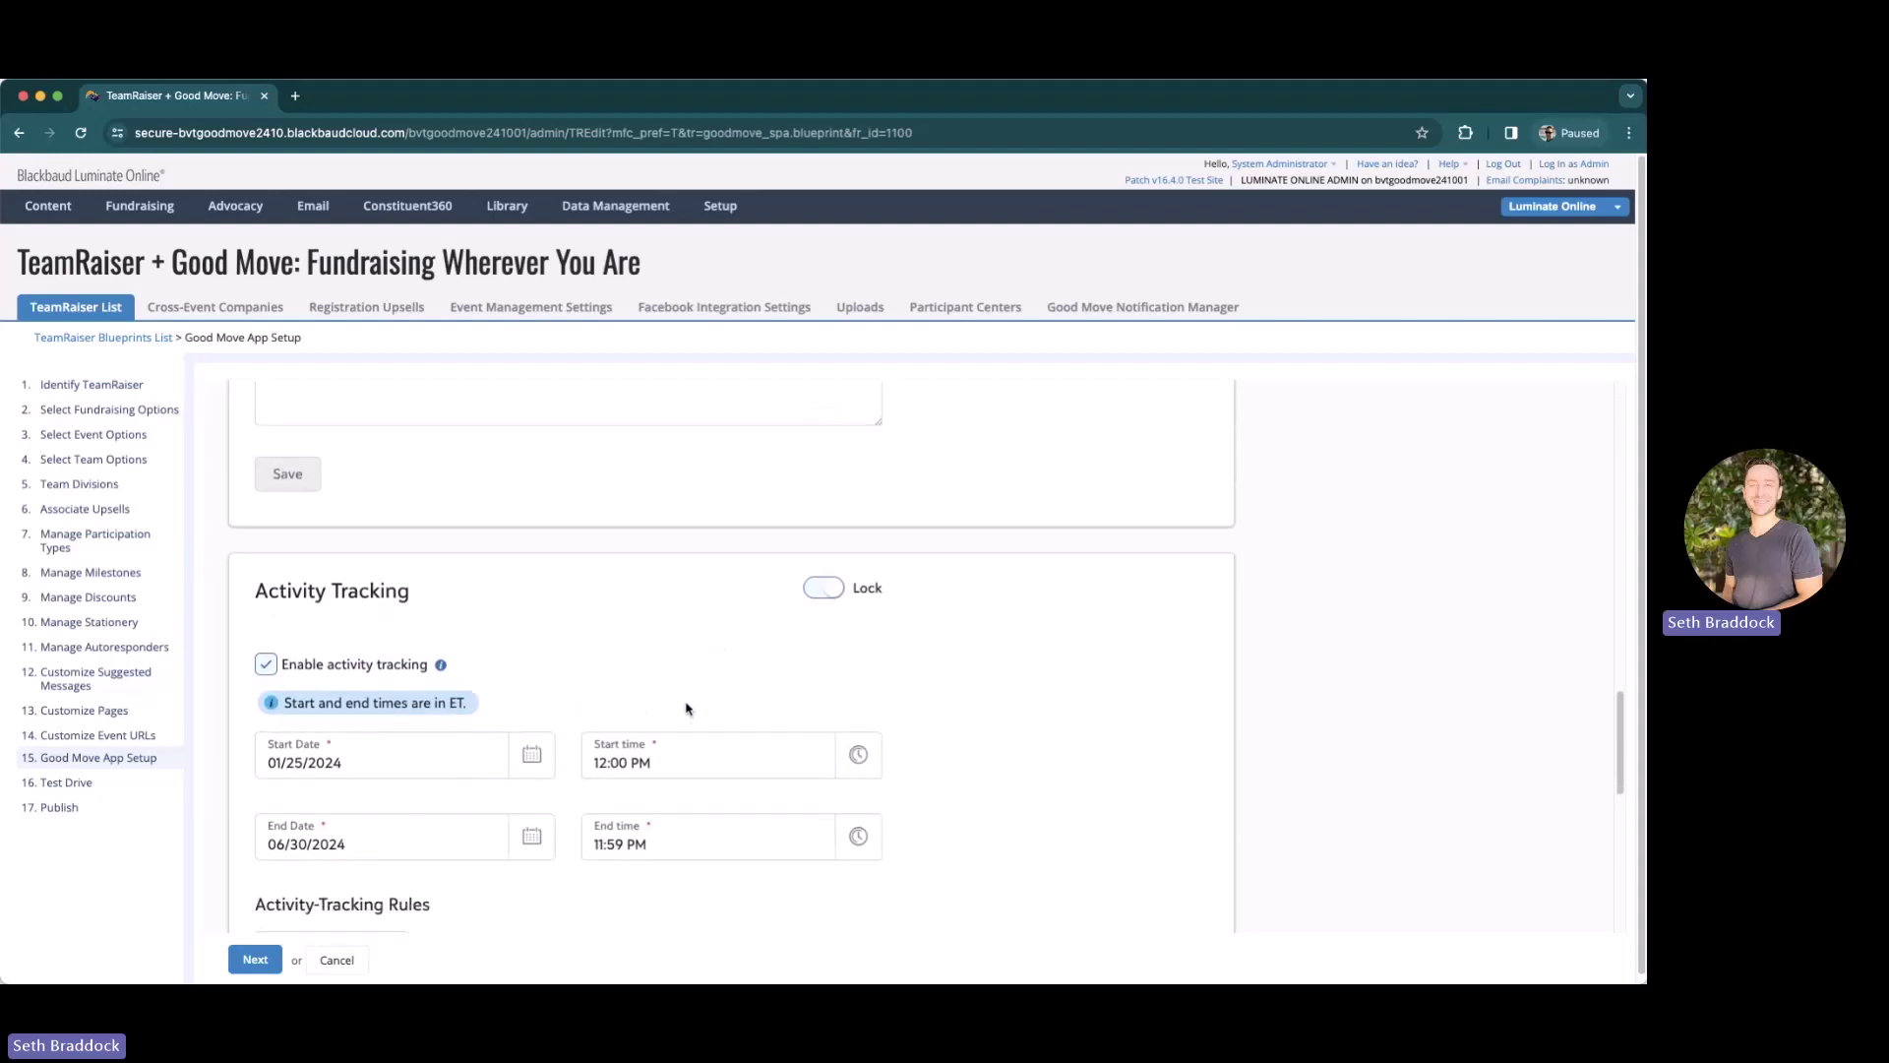
{"action": "scroll", "coordinate": [686, 700], "scroll_direction": "up", "scroll_amount": 5}
{"action": "scroll", "coordinate": [685, 701], "scroll_direction": "up", "scroll_amount": 10}
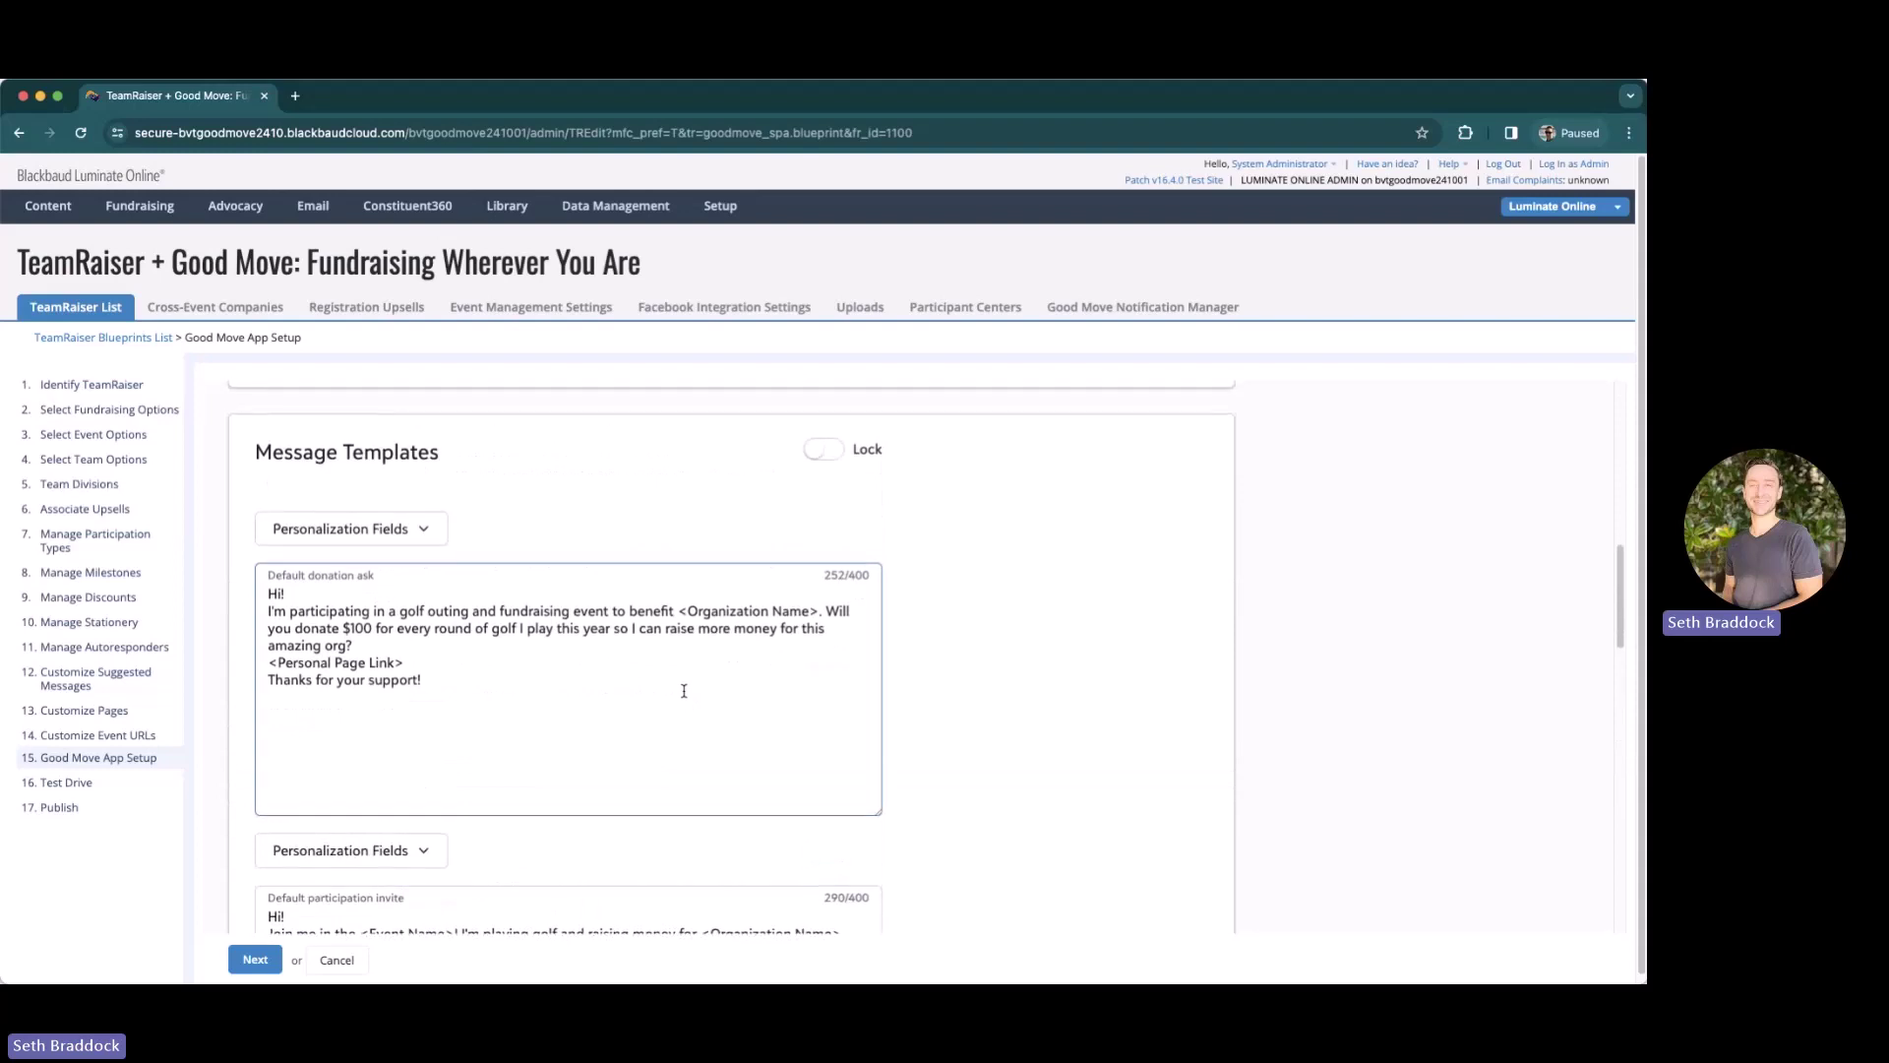
{"action": "scroll", "coordinate": [686, 696], "scroll_direction": "up", "scroll_amount": 1}
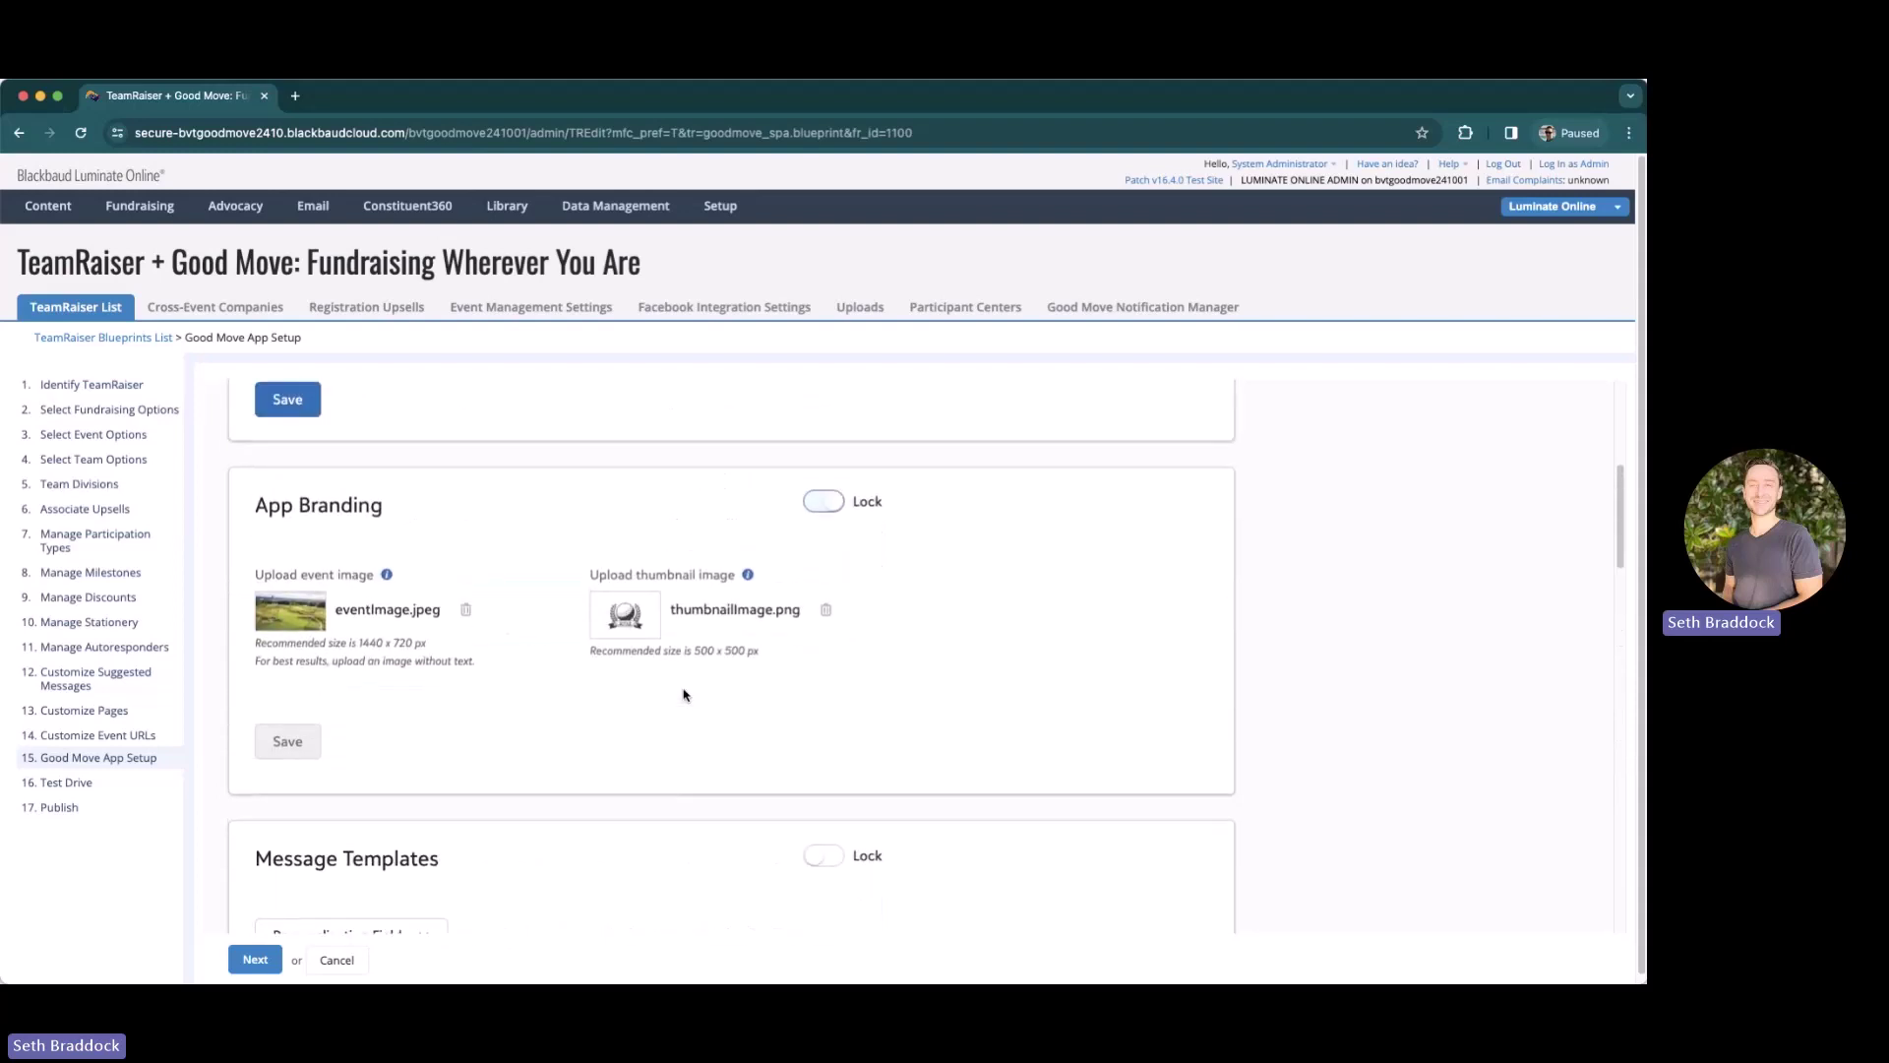
{"action": "scroll", "coordinate": [683, 696], "scroll_direction": "up", "scroll_amount": 5}
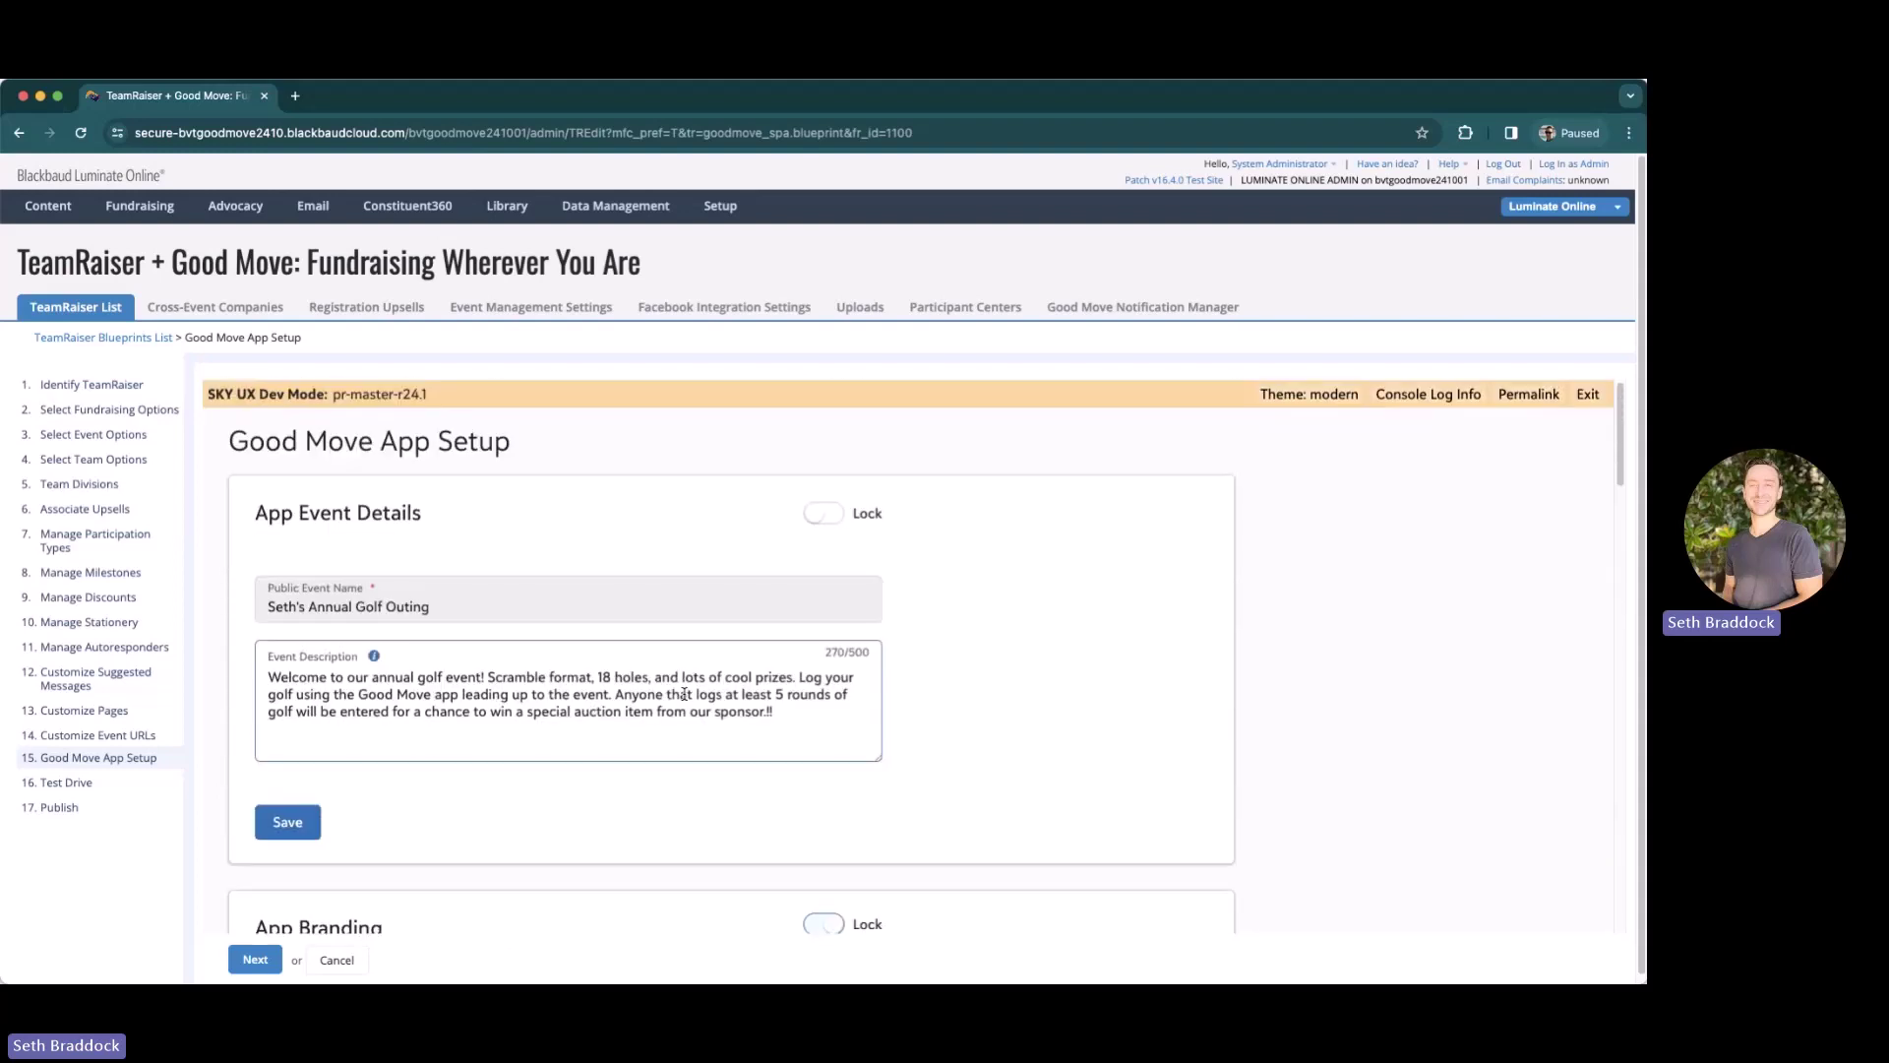
{"action": "scroll", "coordinate": [449, 660], "scroll_direction": "down", "scroll_amount": 12}
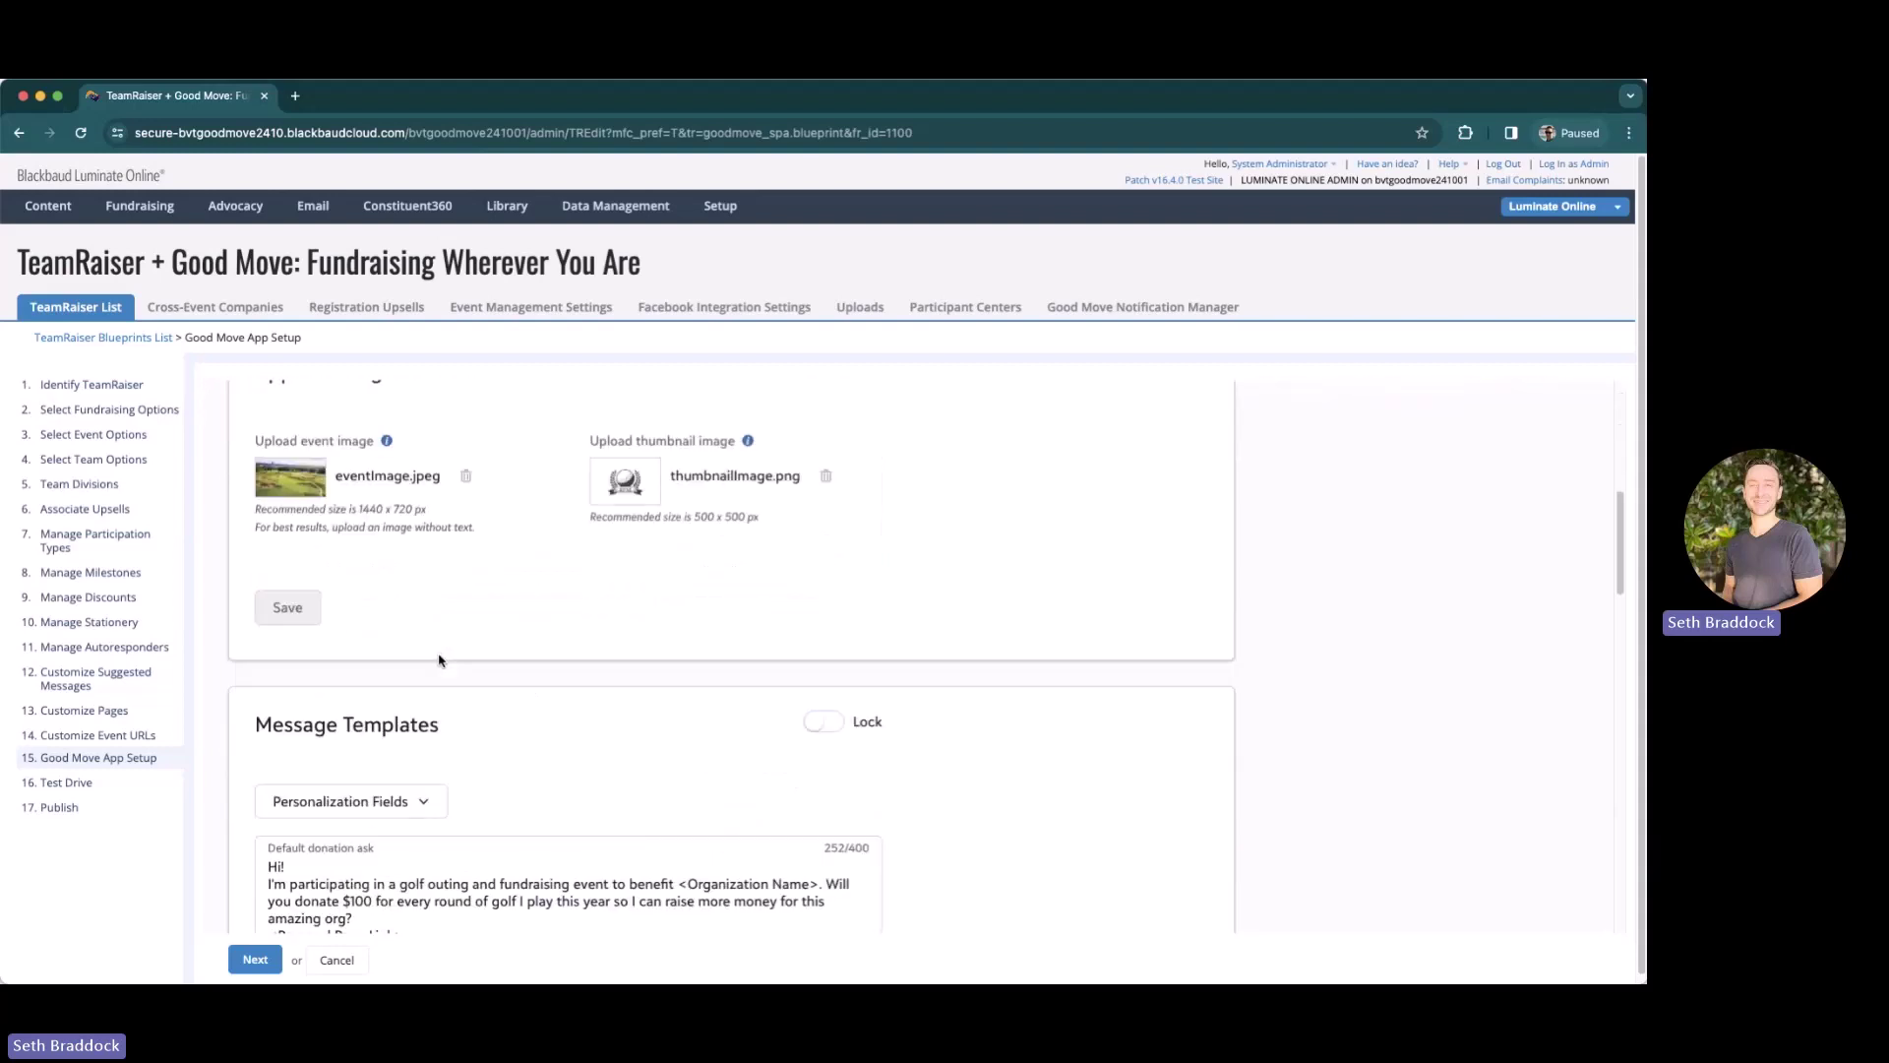
{"action": "scroll", "coordinate": [444, 660], "scroll_direction": "down", "scroll_amount": 1}
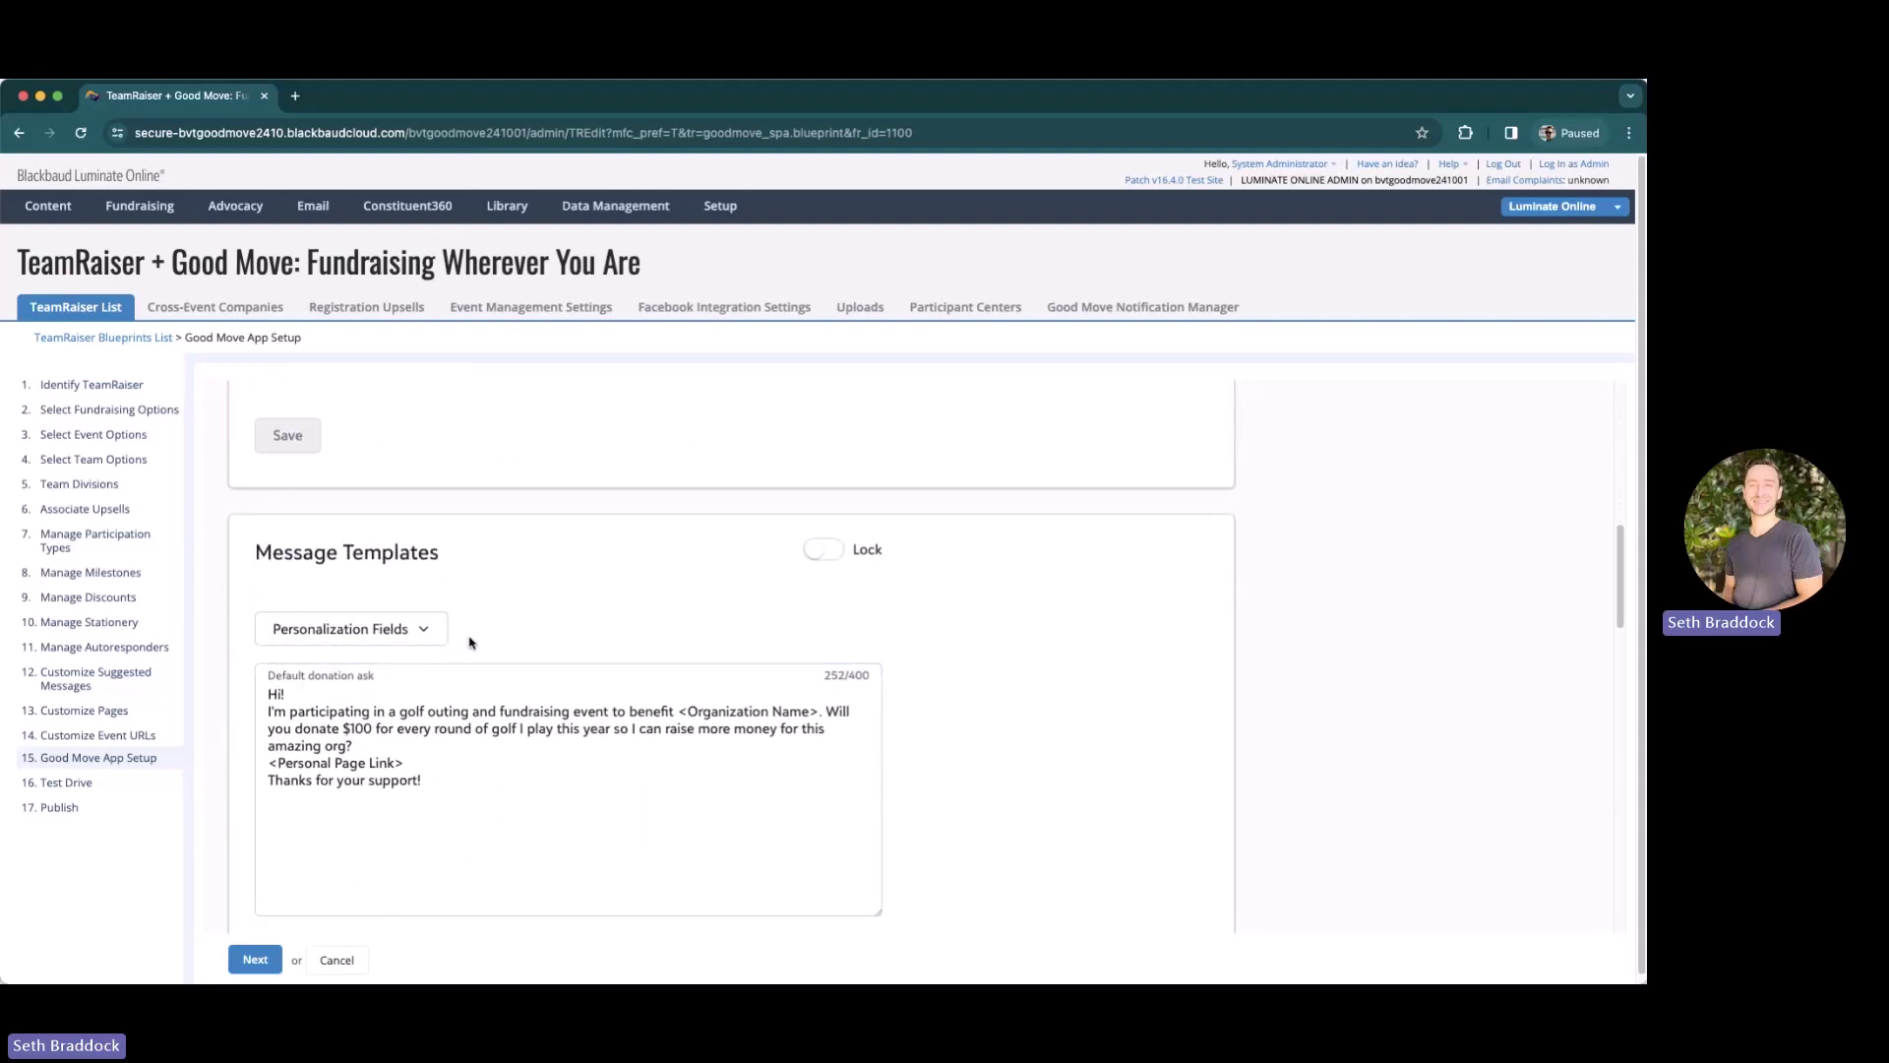
{"action": "scroll", "coordinate": [470, 642], "scroll_direction": "down", "scroll_amount": 15}
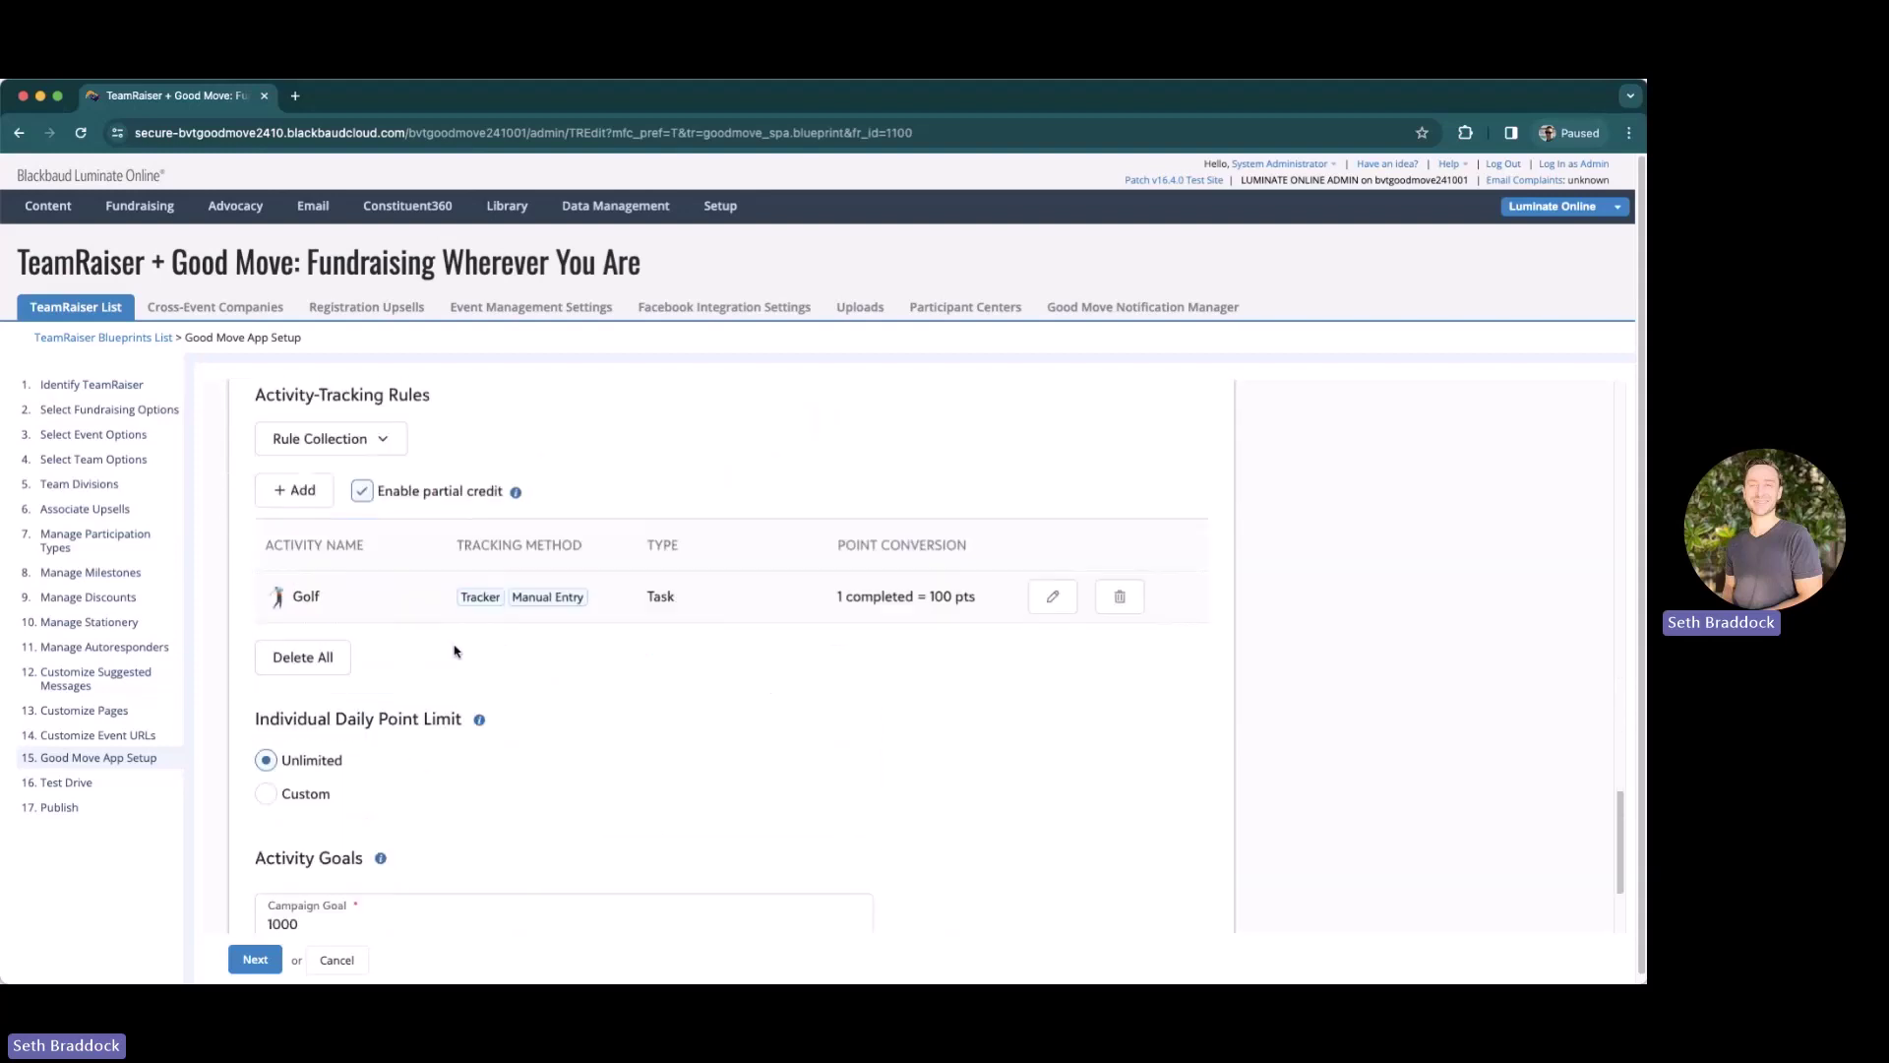
Step: Copy the annual golf outing blueprint as a child event, named with the organizer's first name plus "Annual Golf Outing 2024!"
{"action": "left_click", "coordinate": [255, 950]}
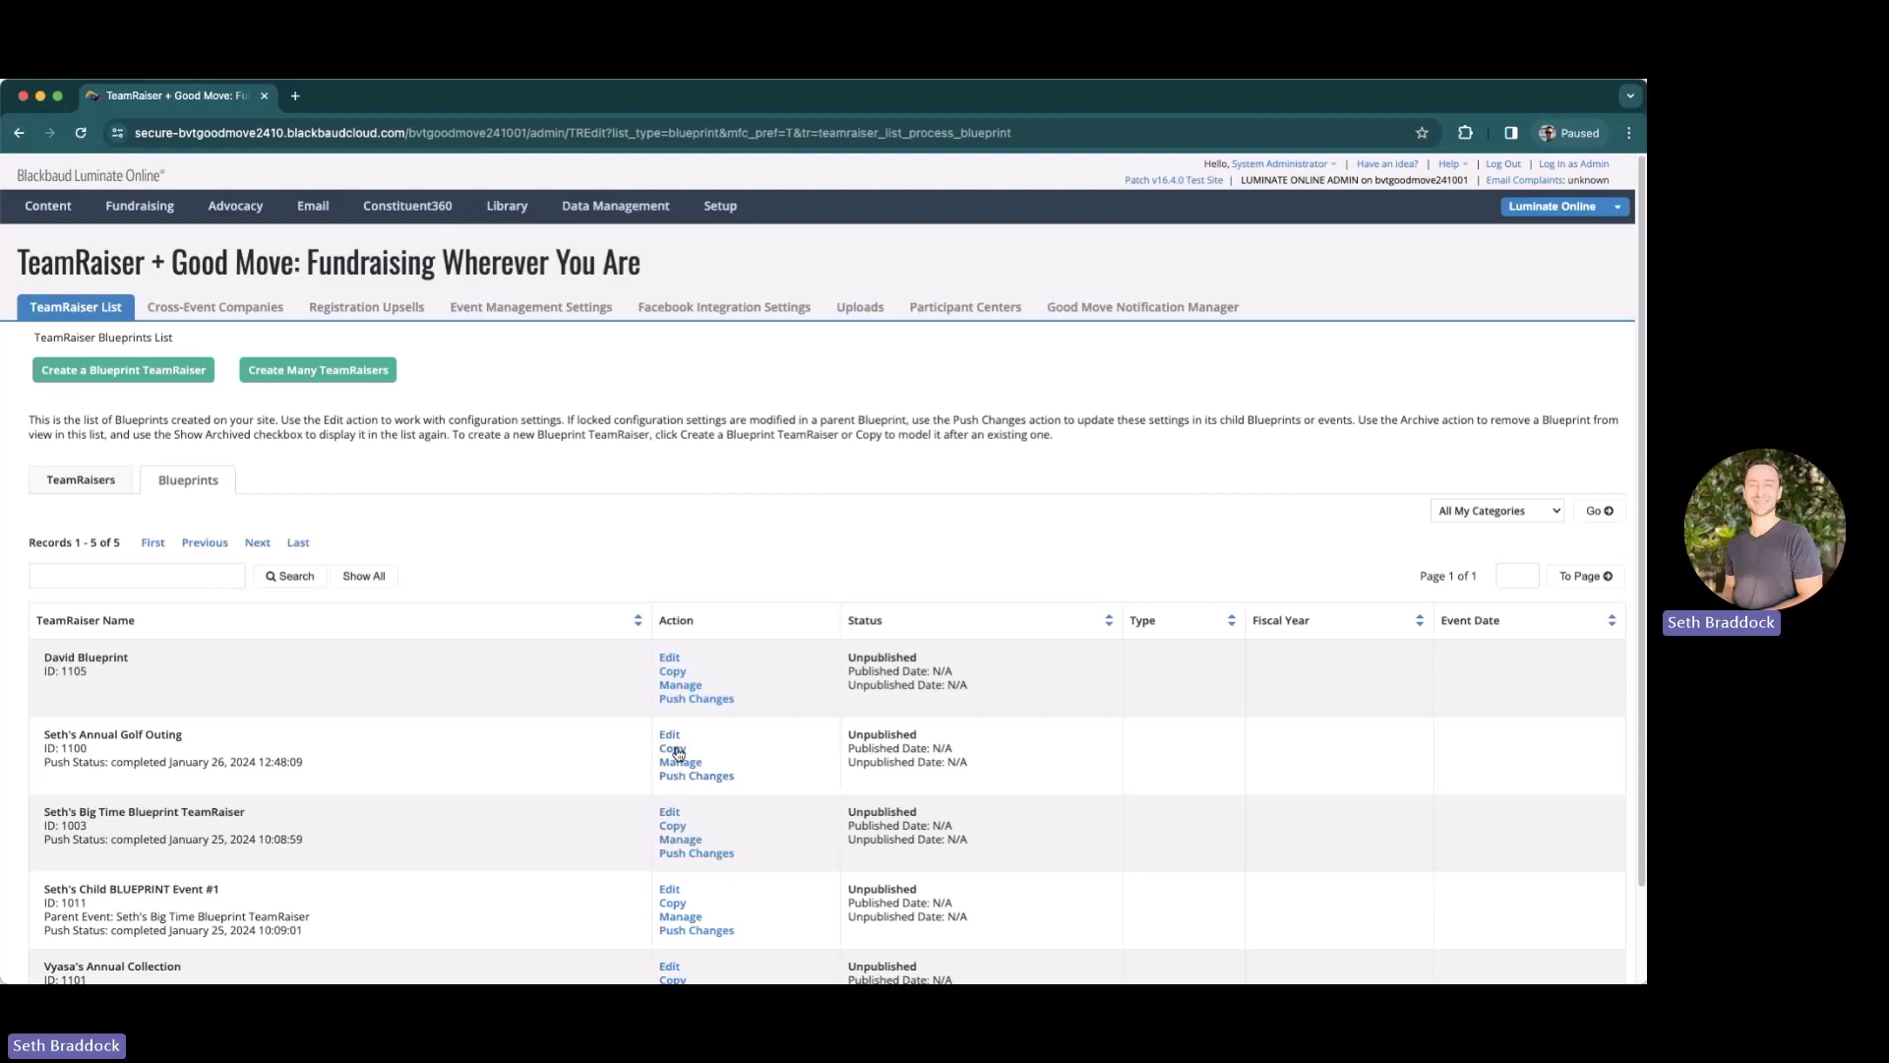
{"action": "left_click", "coordinate": [673, 749]}
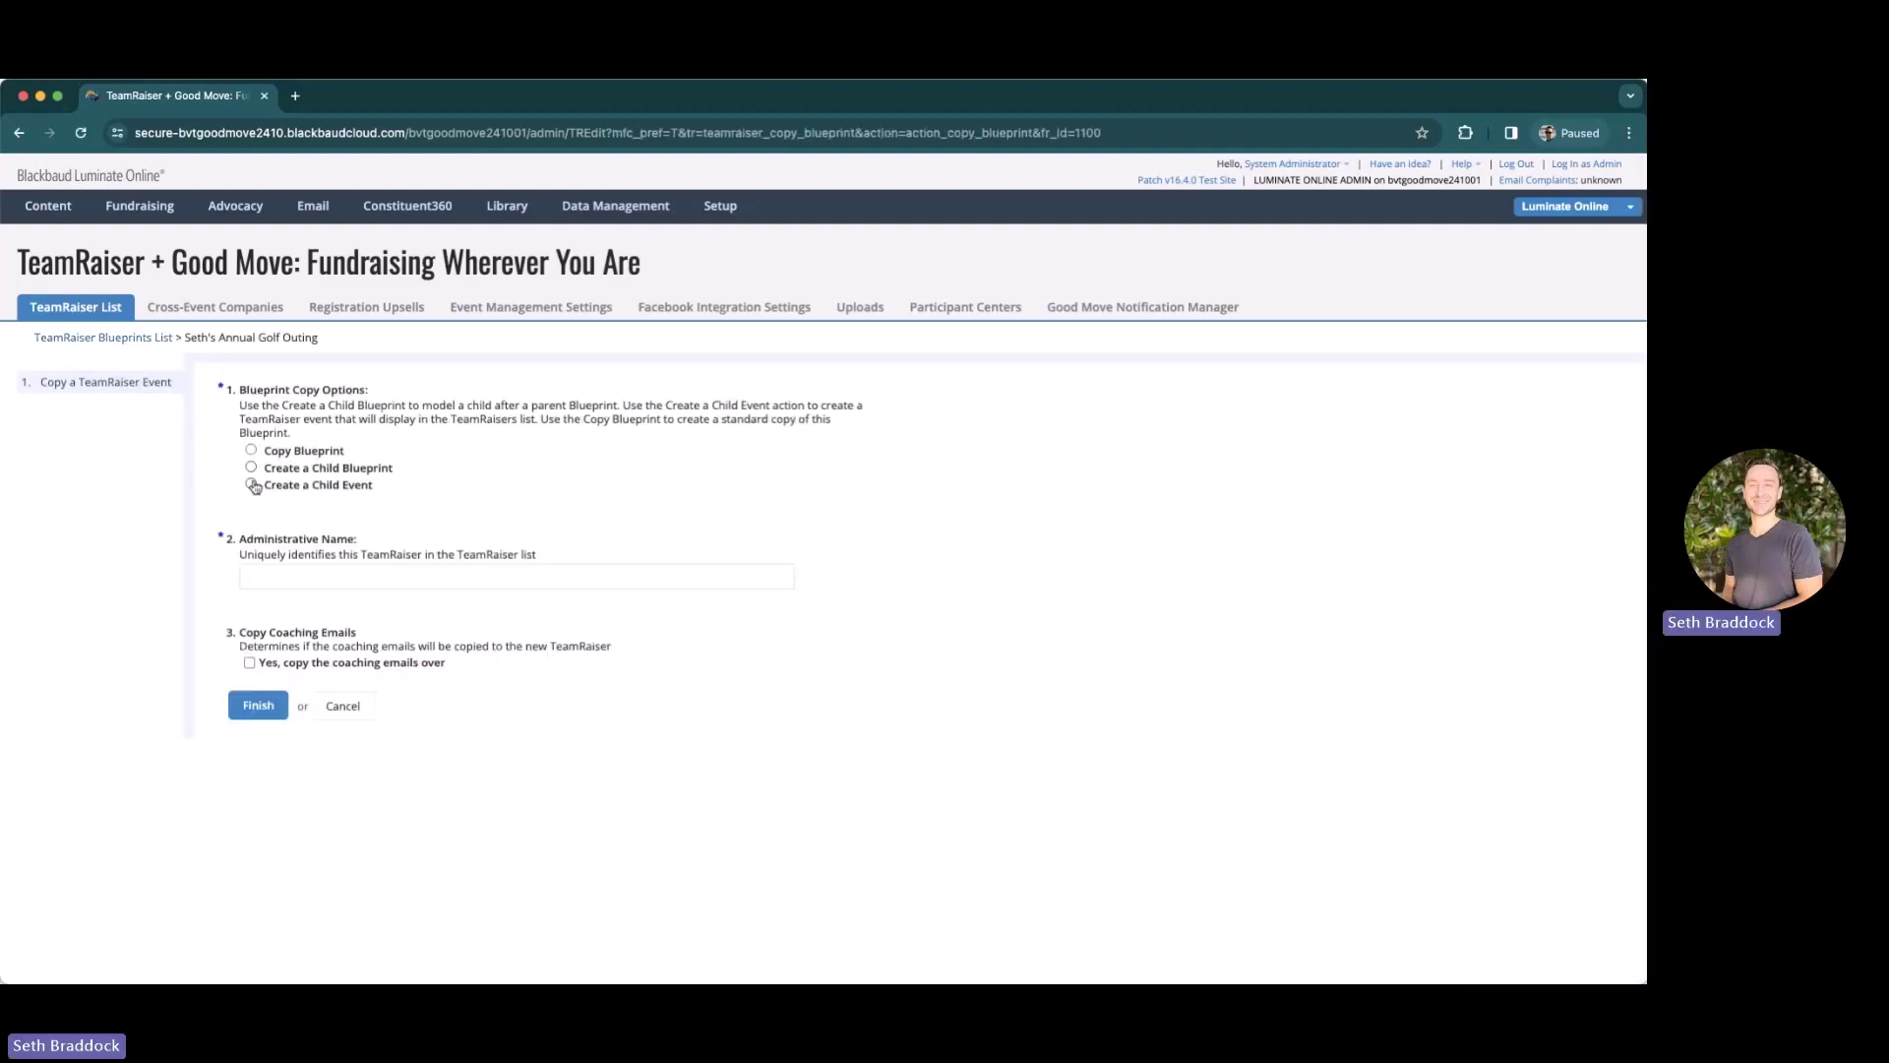
{"action": "left_click", "coordinate": [293, 574]}
{"action": "type", "text": "Seth"}
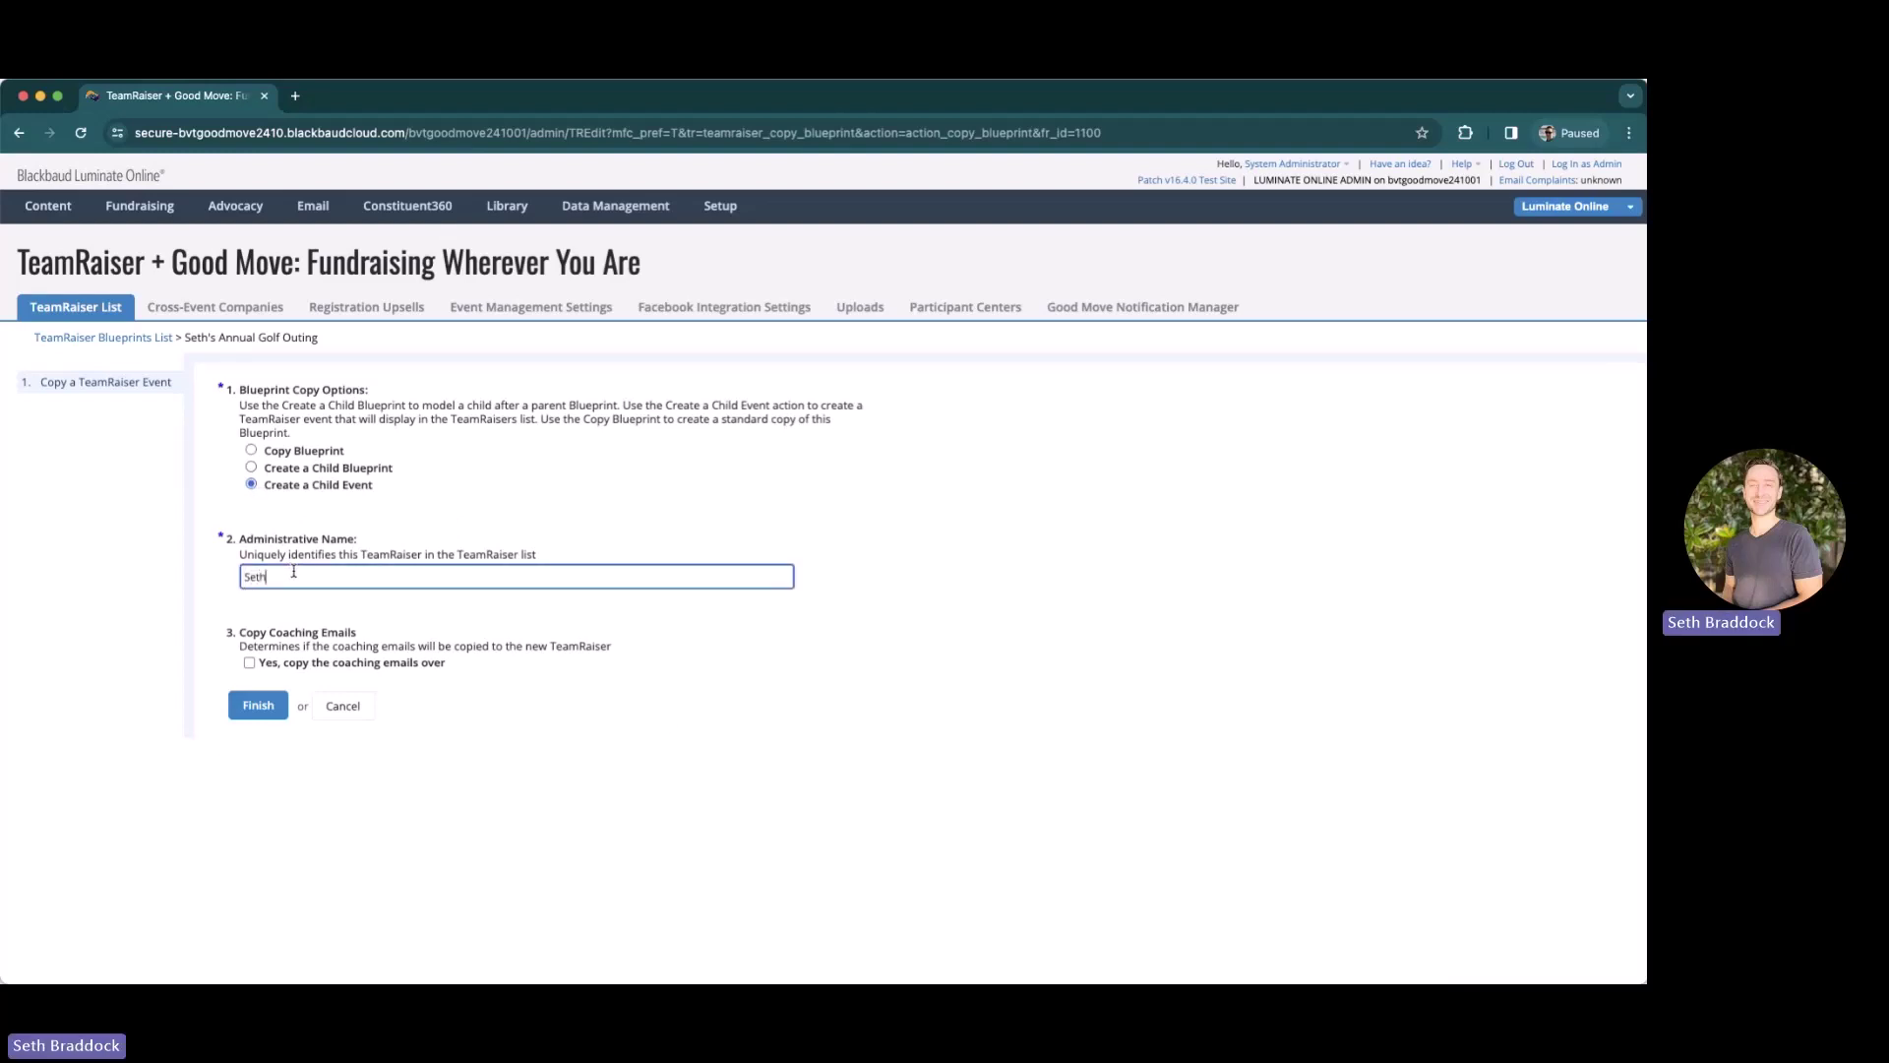
{"action": "type", "text": "'s Annual Golf Outing 2024"}
{"action": "left_click", "coordinate": [258, 706]}
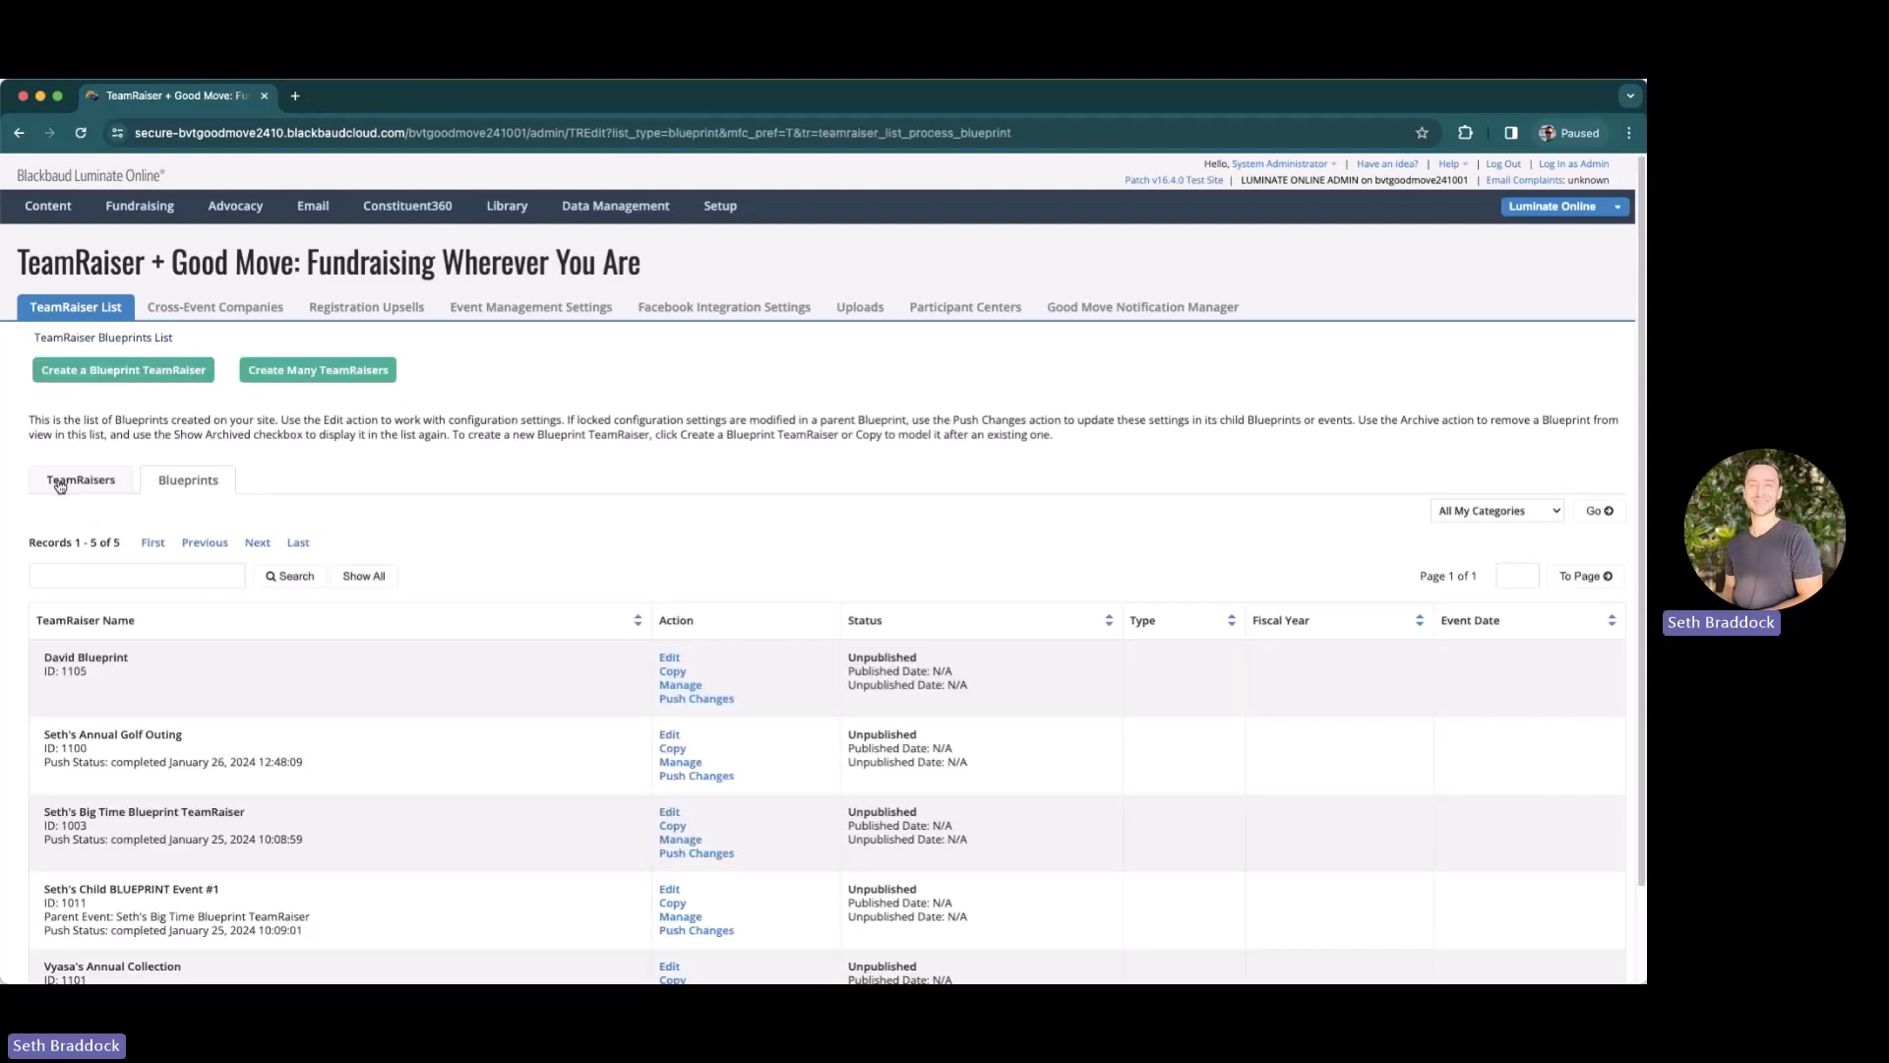
Step: Search the TeamRaisers list for the organizer's first name and check the parent event of the new golf outing
{"action": "left_click", "coordinate": [60, 482]}
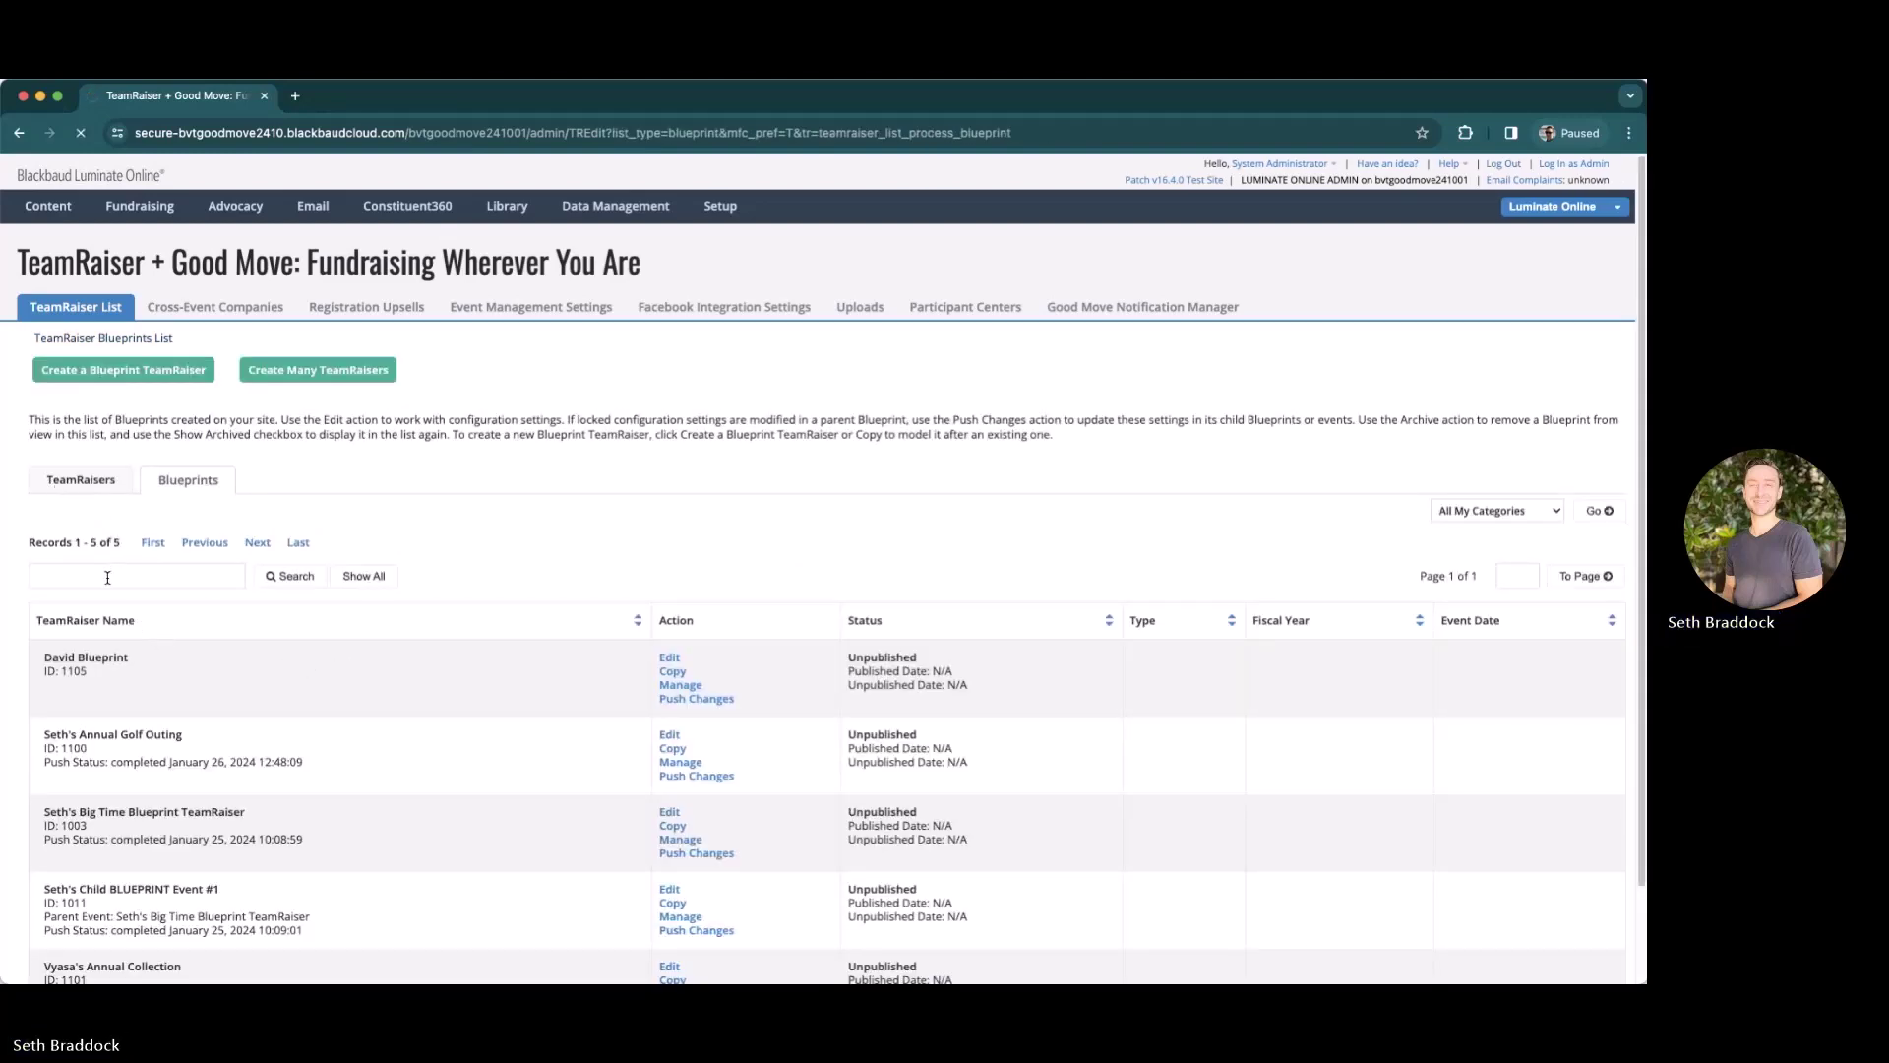
{"action": "left_click", "coordinate": [105, 677]}
{"action": "type", "text": "s"}
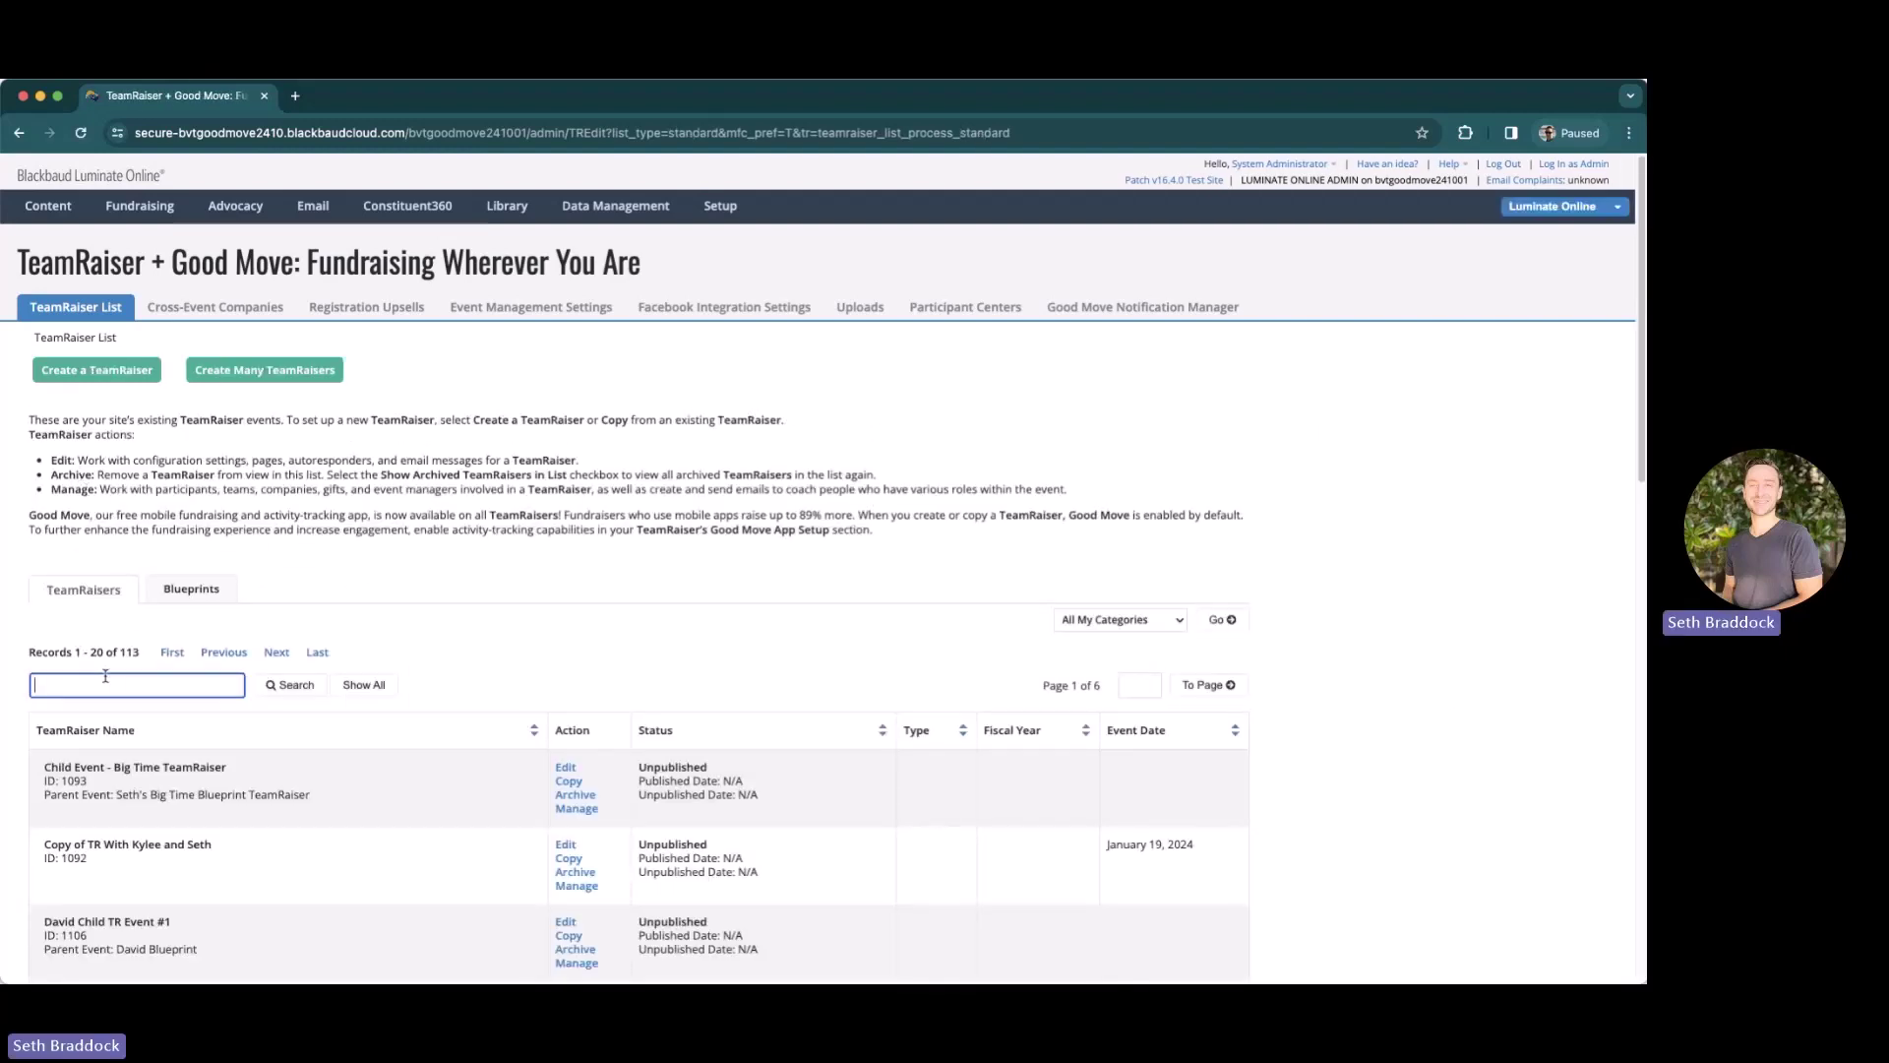
{"action": "type", "text": "eth"}
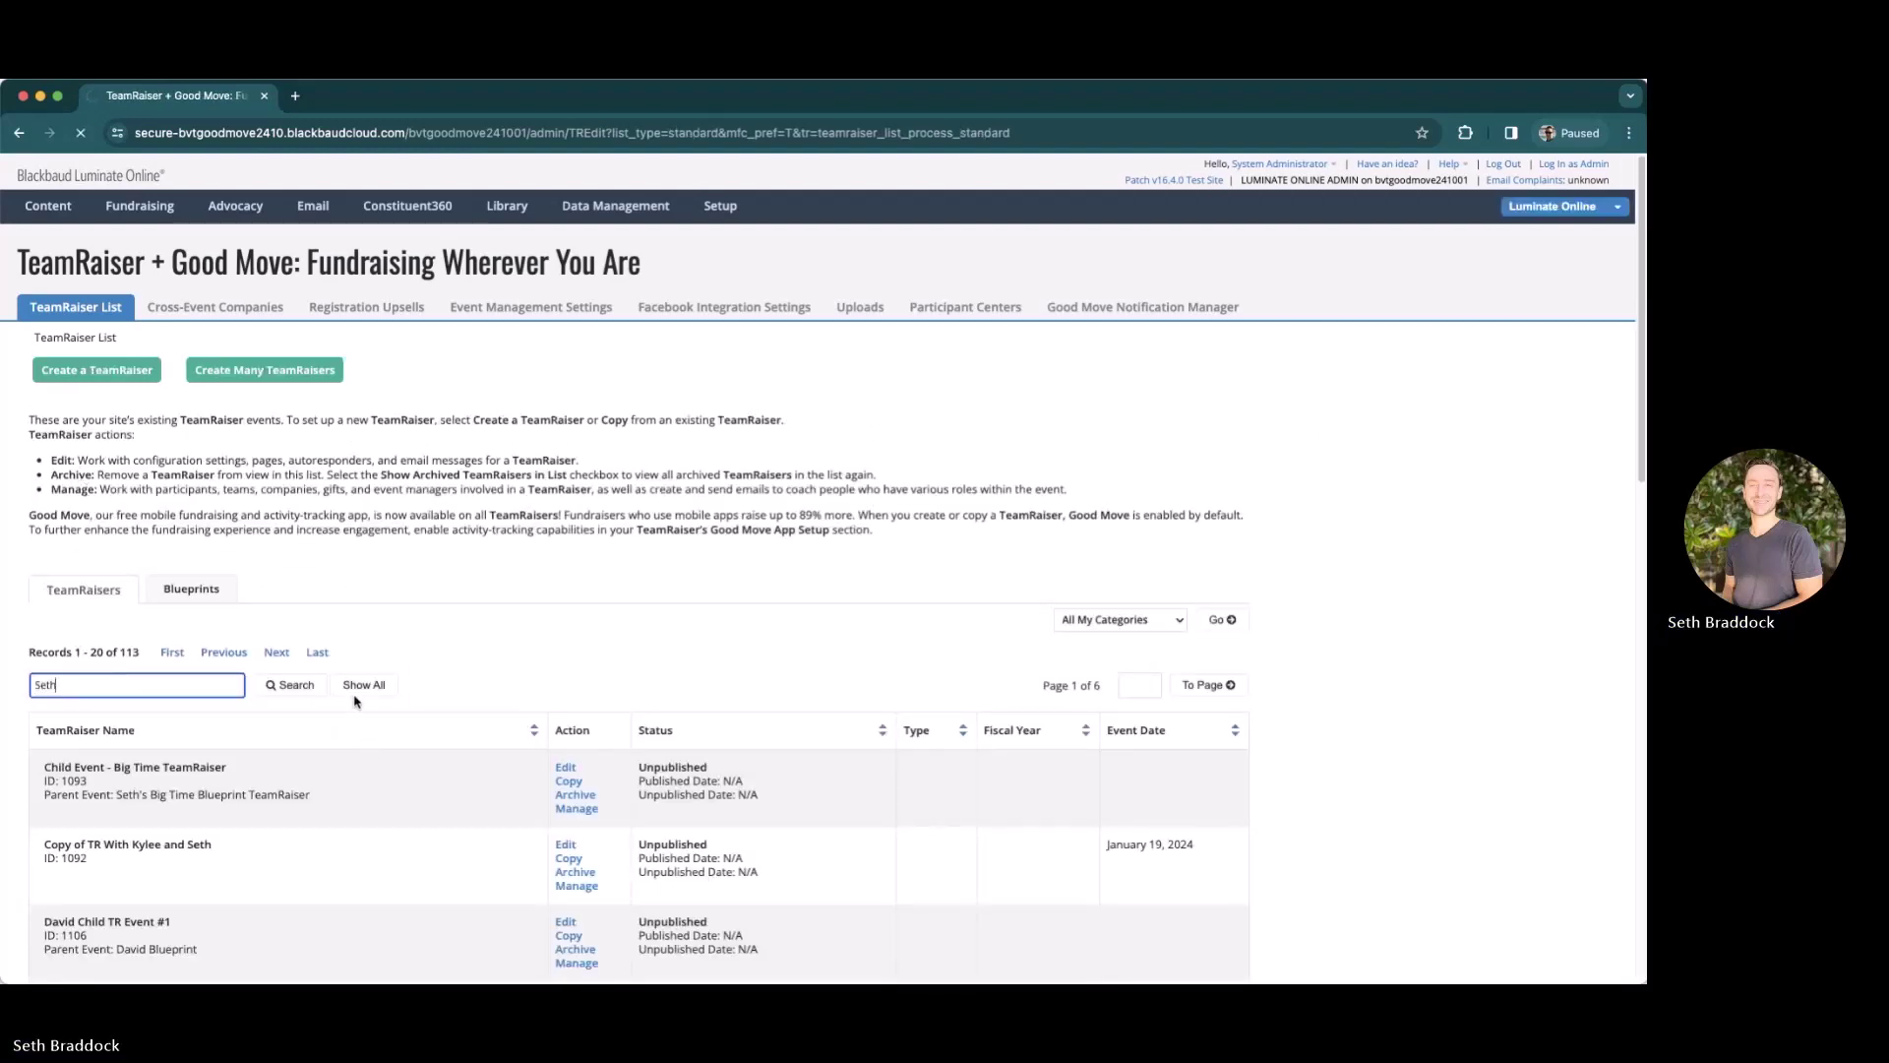
{"action": "key", "text": "Return"}
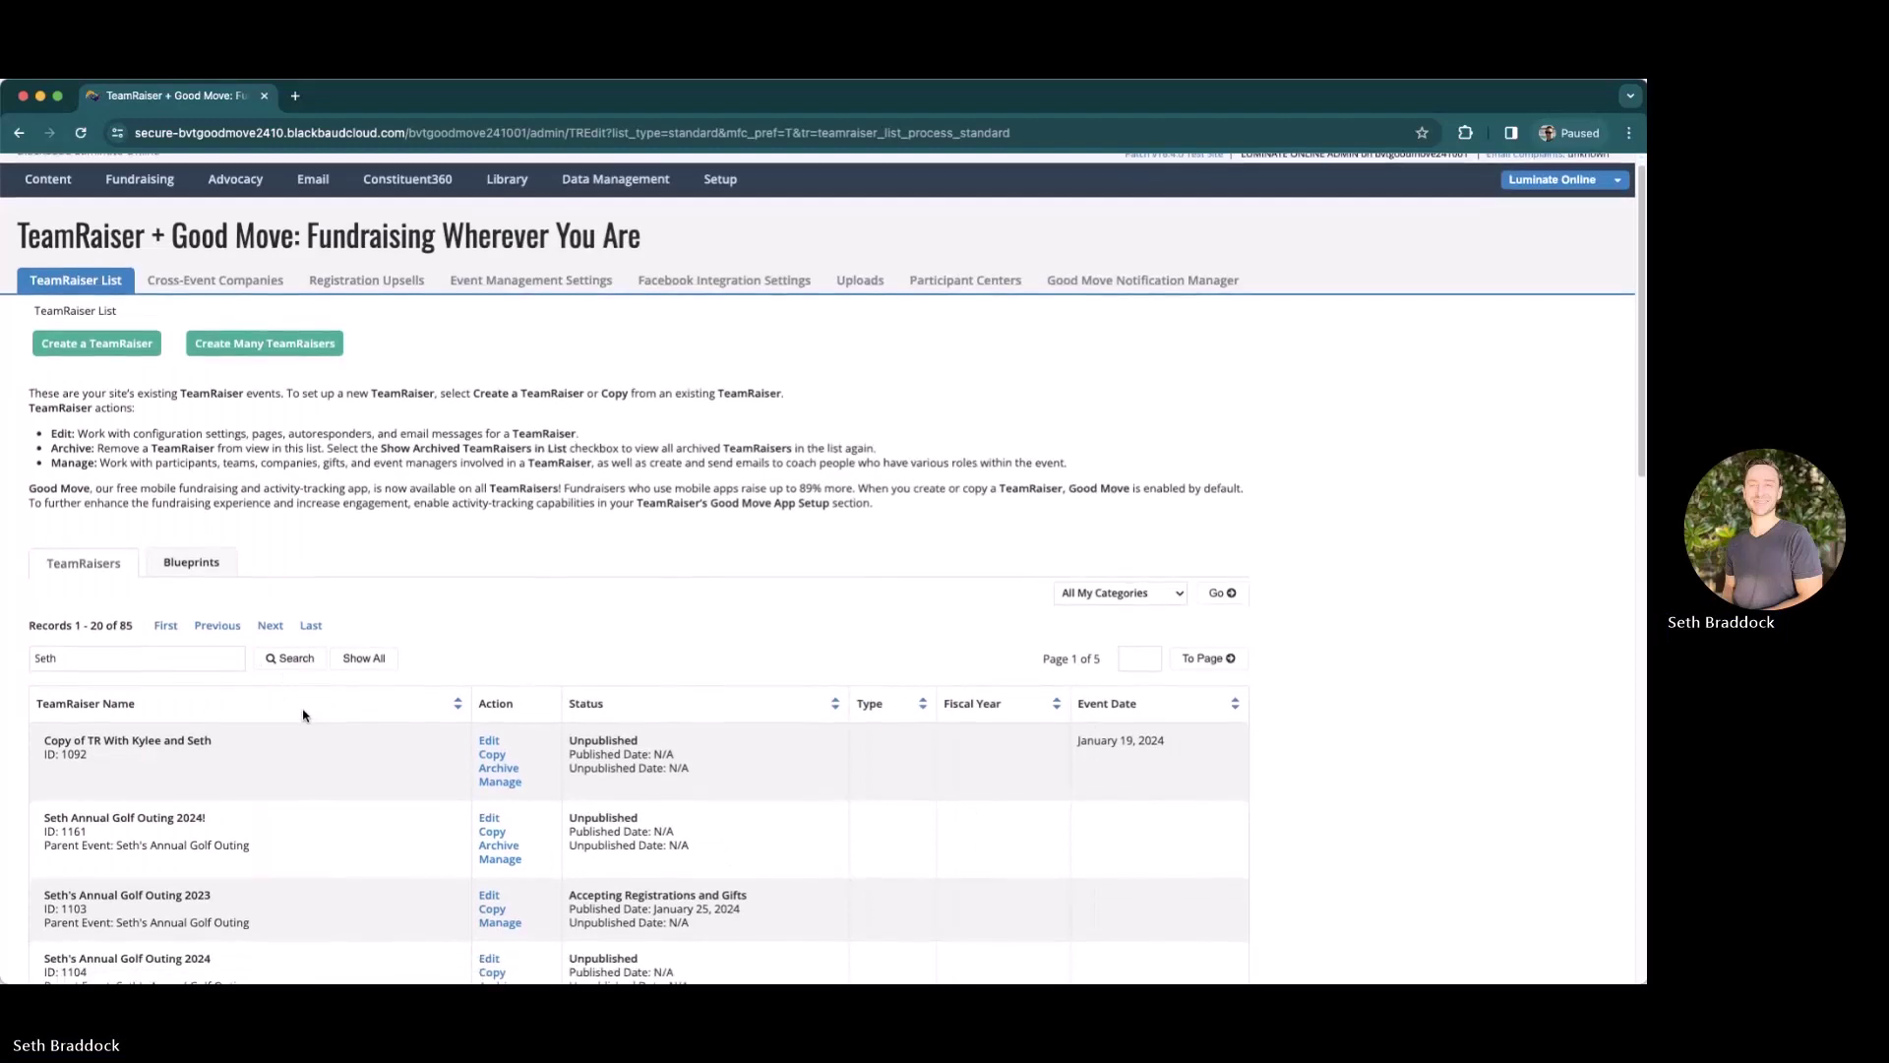
{"action": "scroll", "coordinate": [394, 694], "scroll_direction": "down", "scroll_amount": 3}
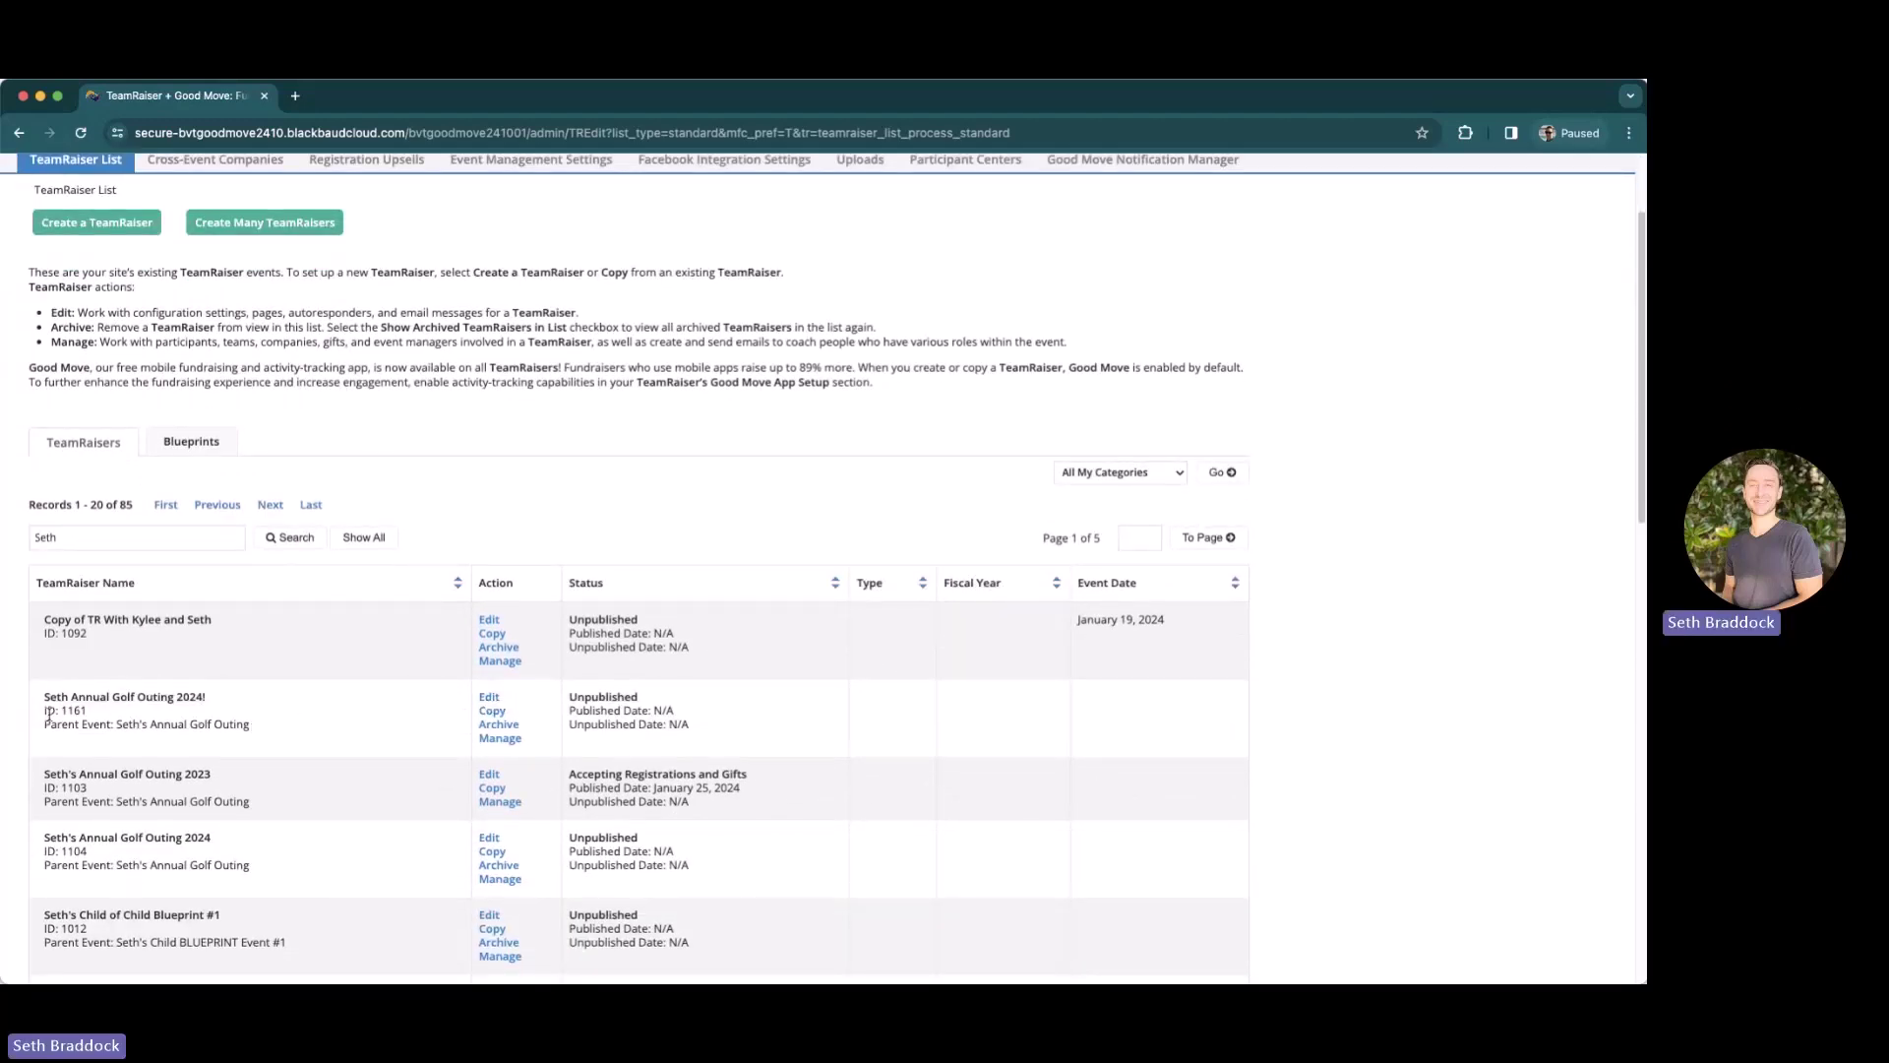
{"action": "left_click_drag", "start_coordinate": [44, 728], "coordinate": [283, 730]}
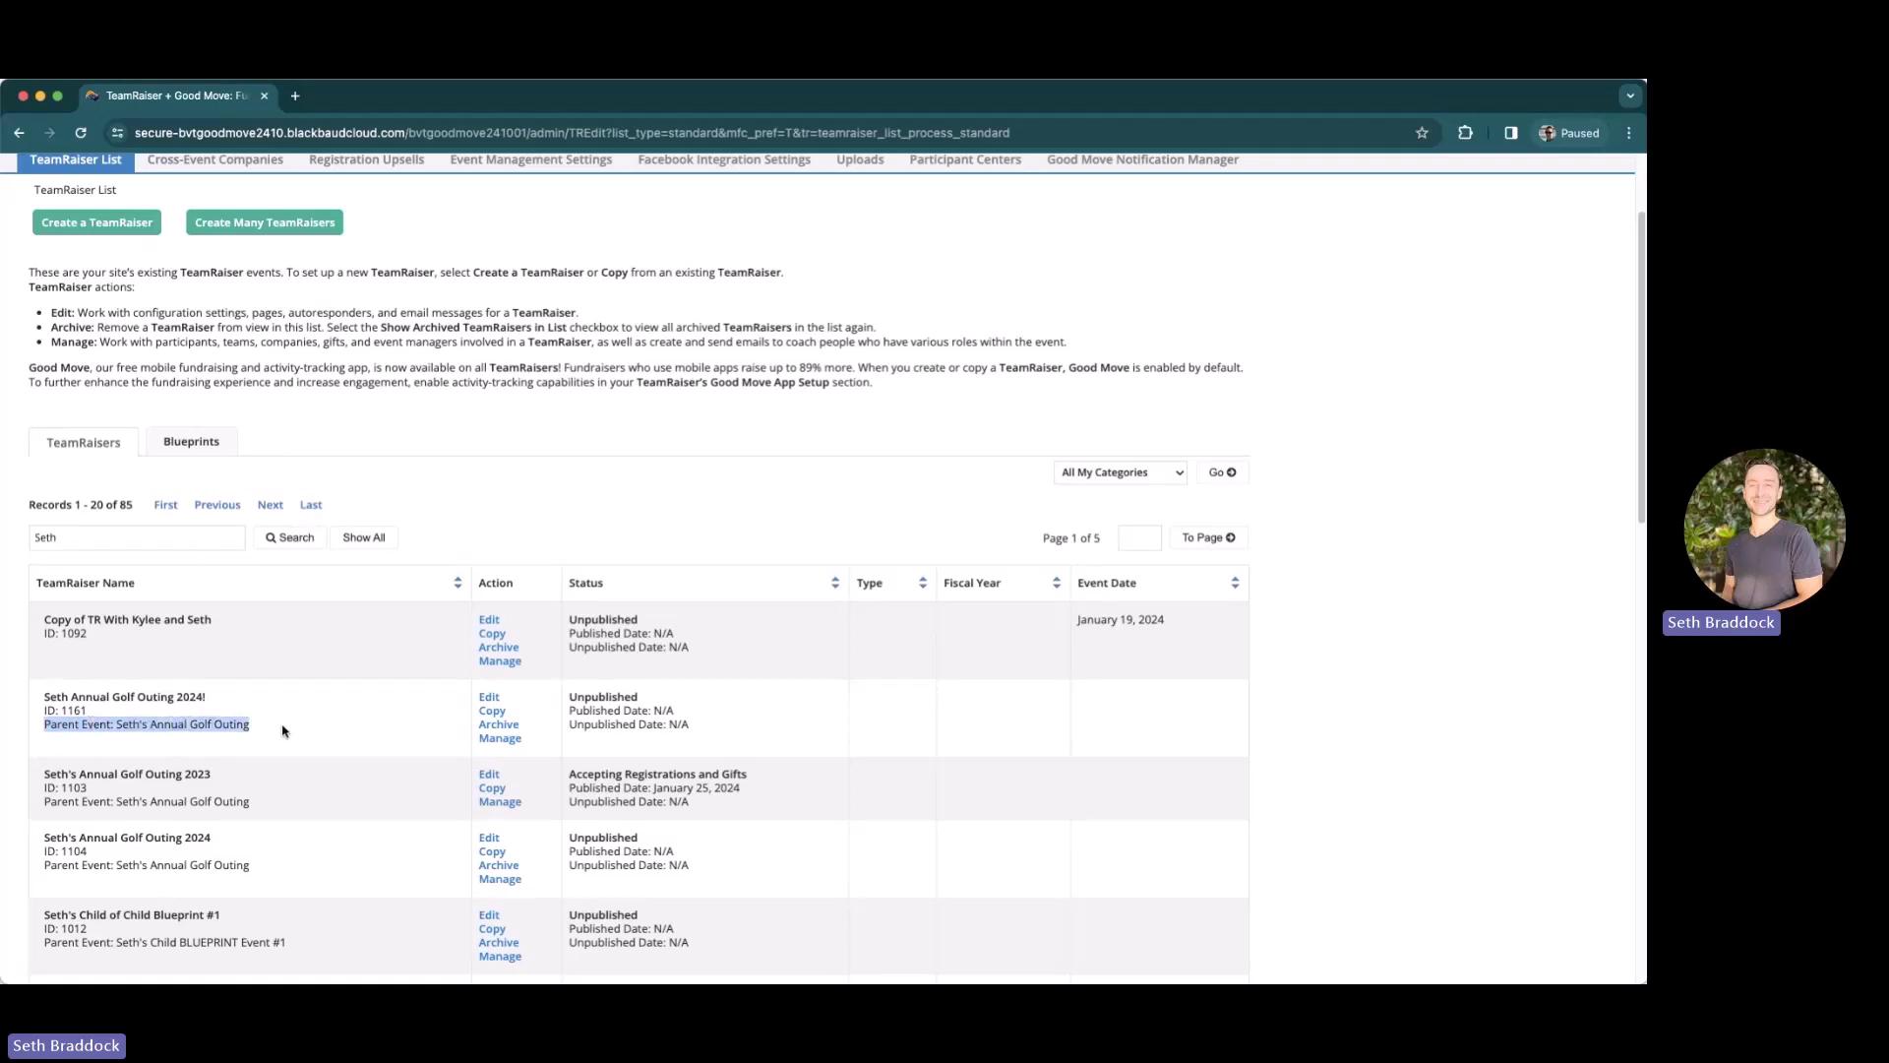
Step: Open the new "Annual Golf Outing 2024!" child event for editing and go to its Good Move App Setup
{"action": "left_click", "coordinate": [491, 697]}
{"action": "scroll", "coordinate": [302, 835], "scroll_direction": "down", "scroll_amount": 5}
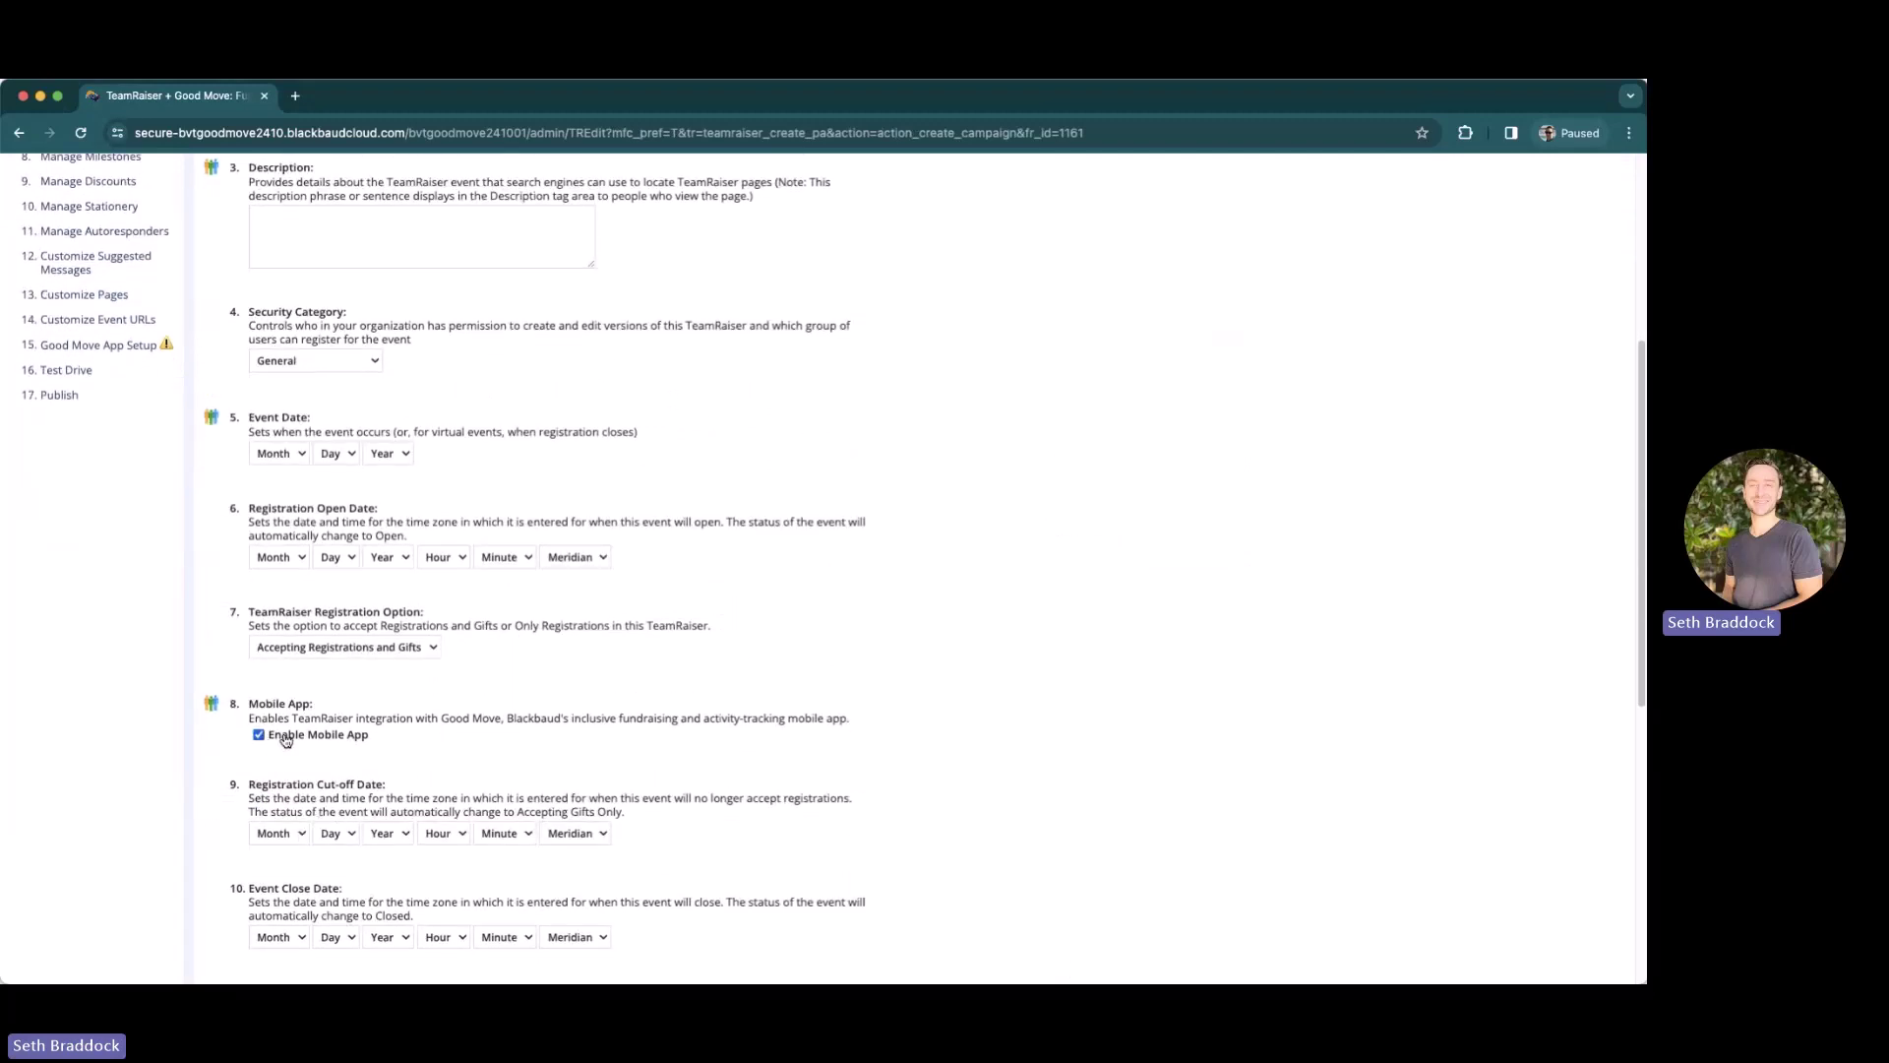
{"action": "scroll", "coordinate": [290, 728], "scroll_direction": "up", "scroll_amount": 5}
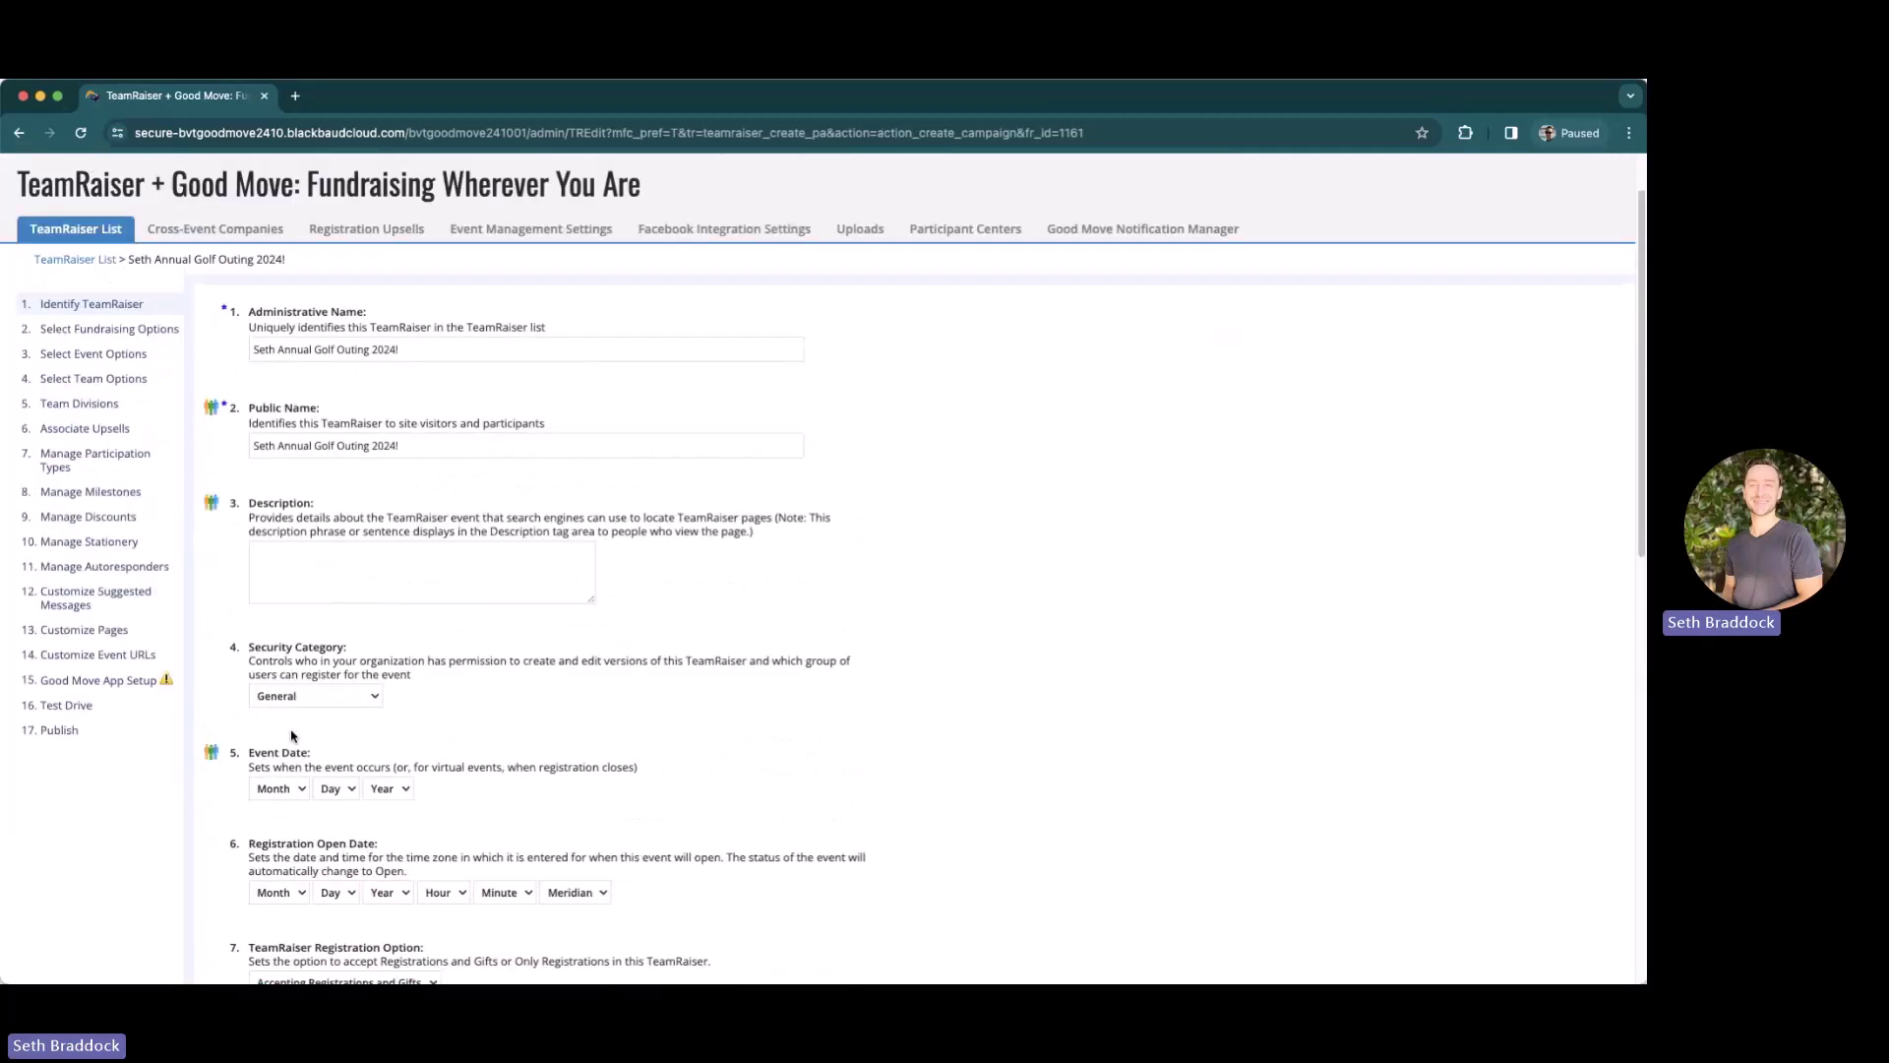
{"action": "left_click", "coordinate": [136, 682]}
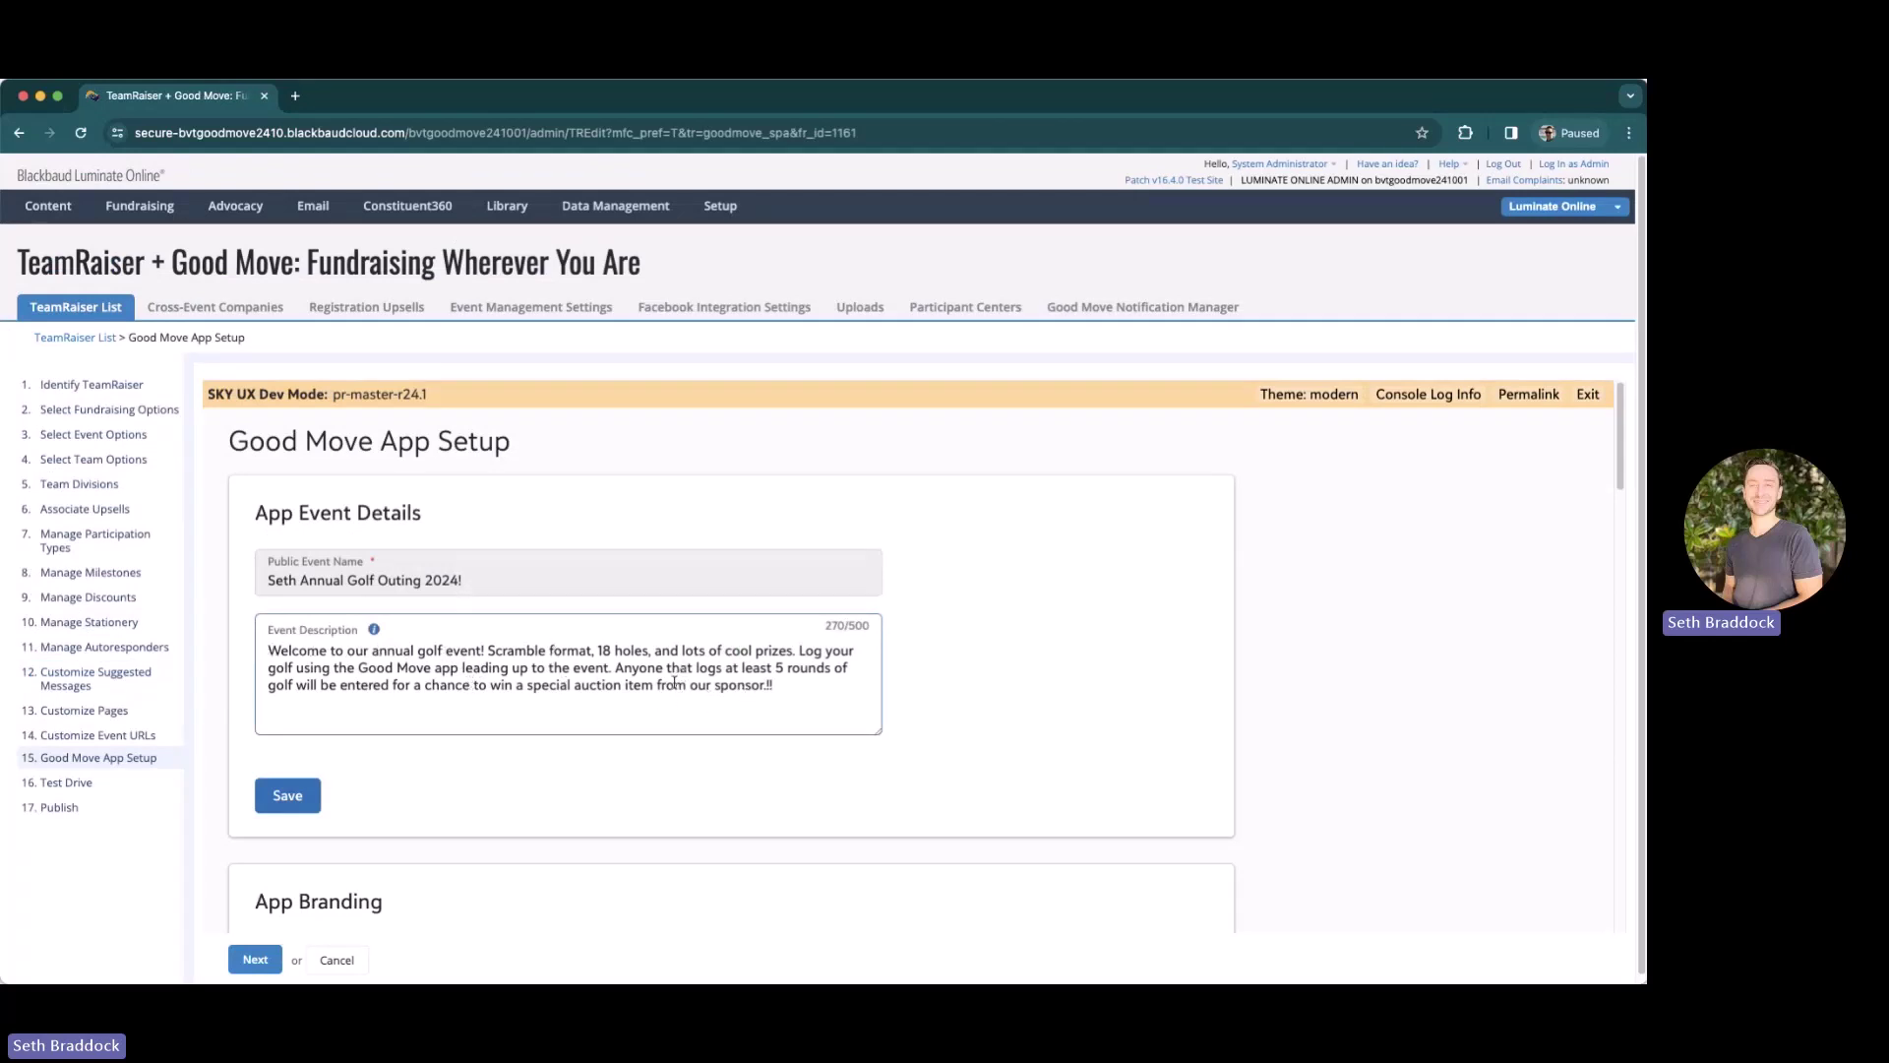
Step: Delete the two exclamation marks ending the child event's description and save the App Event Details
{"action": "left_click_drag", "start_coordinate": [267, 650], "coordinate": [774, 691]}
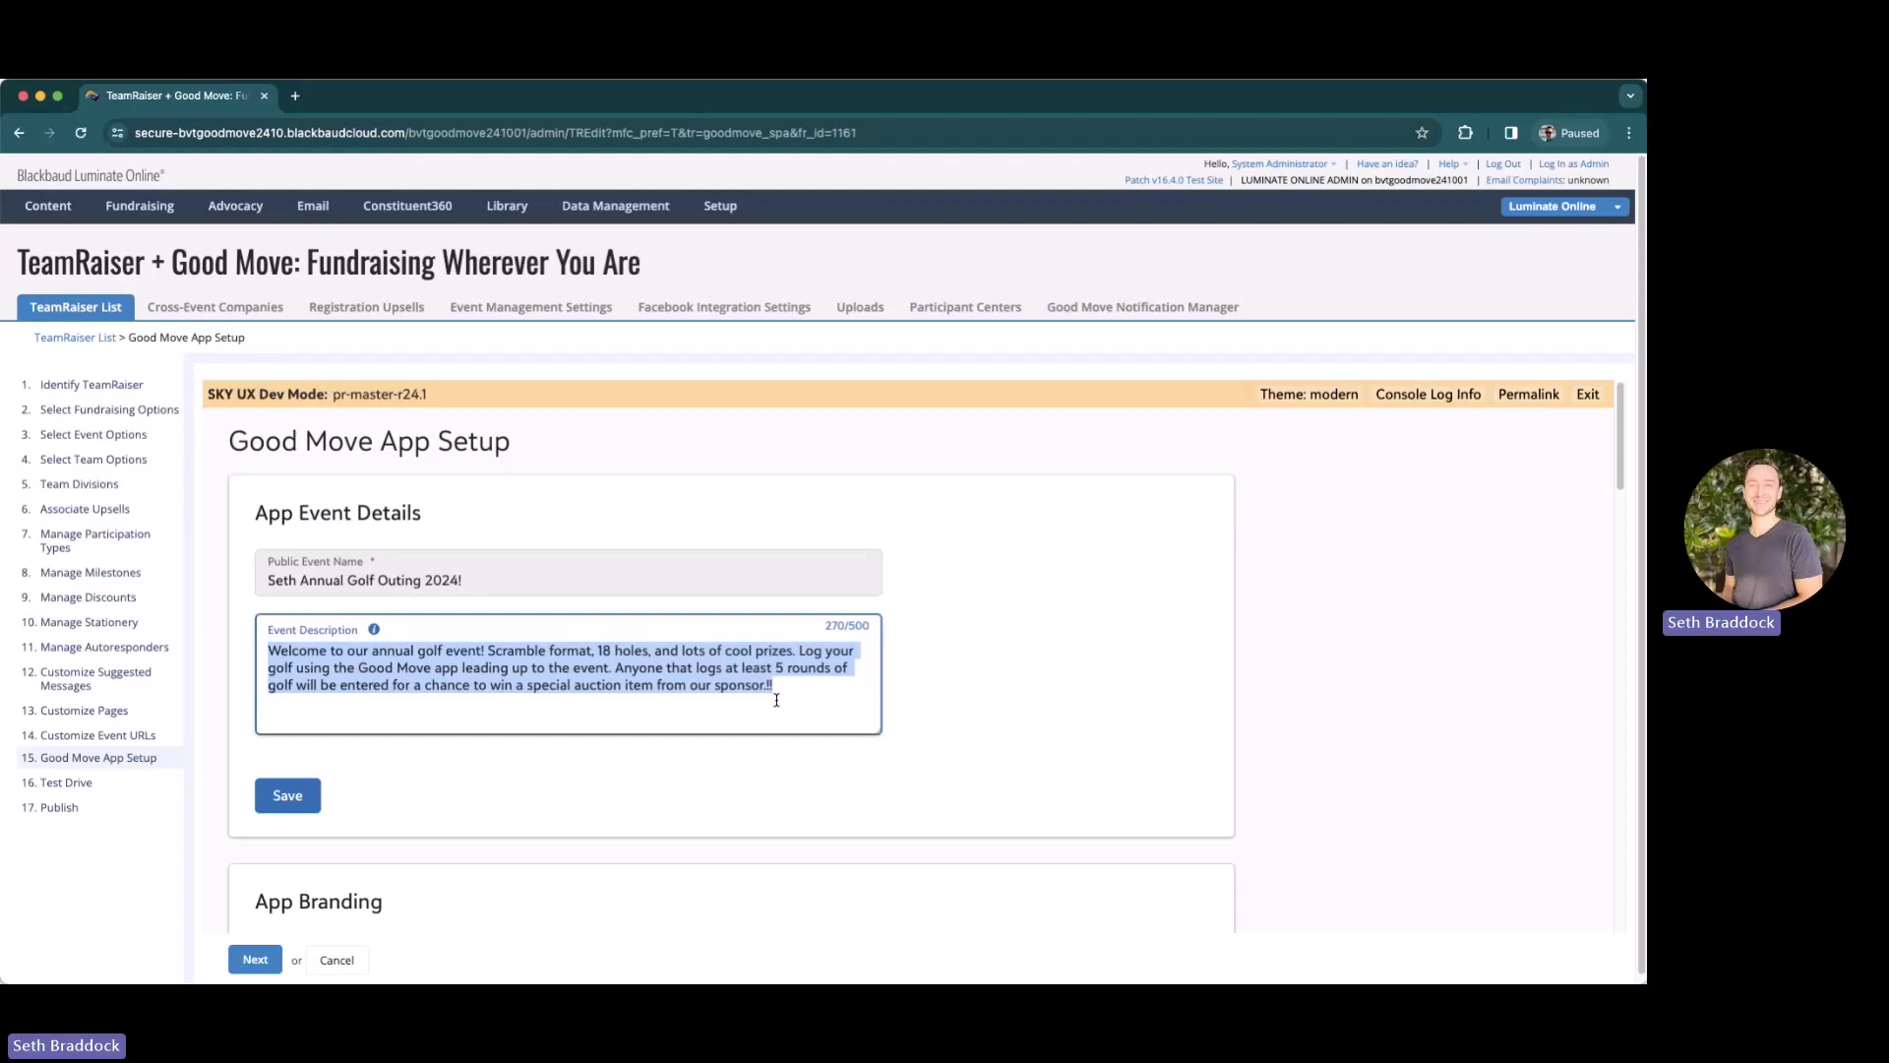
{"action": "left_click", "coordinate": [781, 684]}
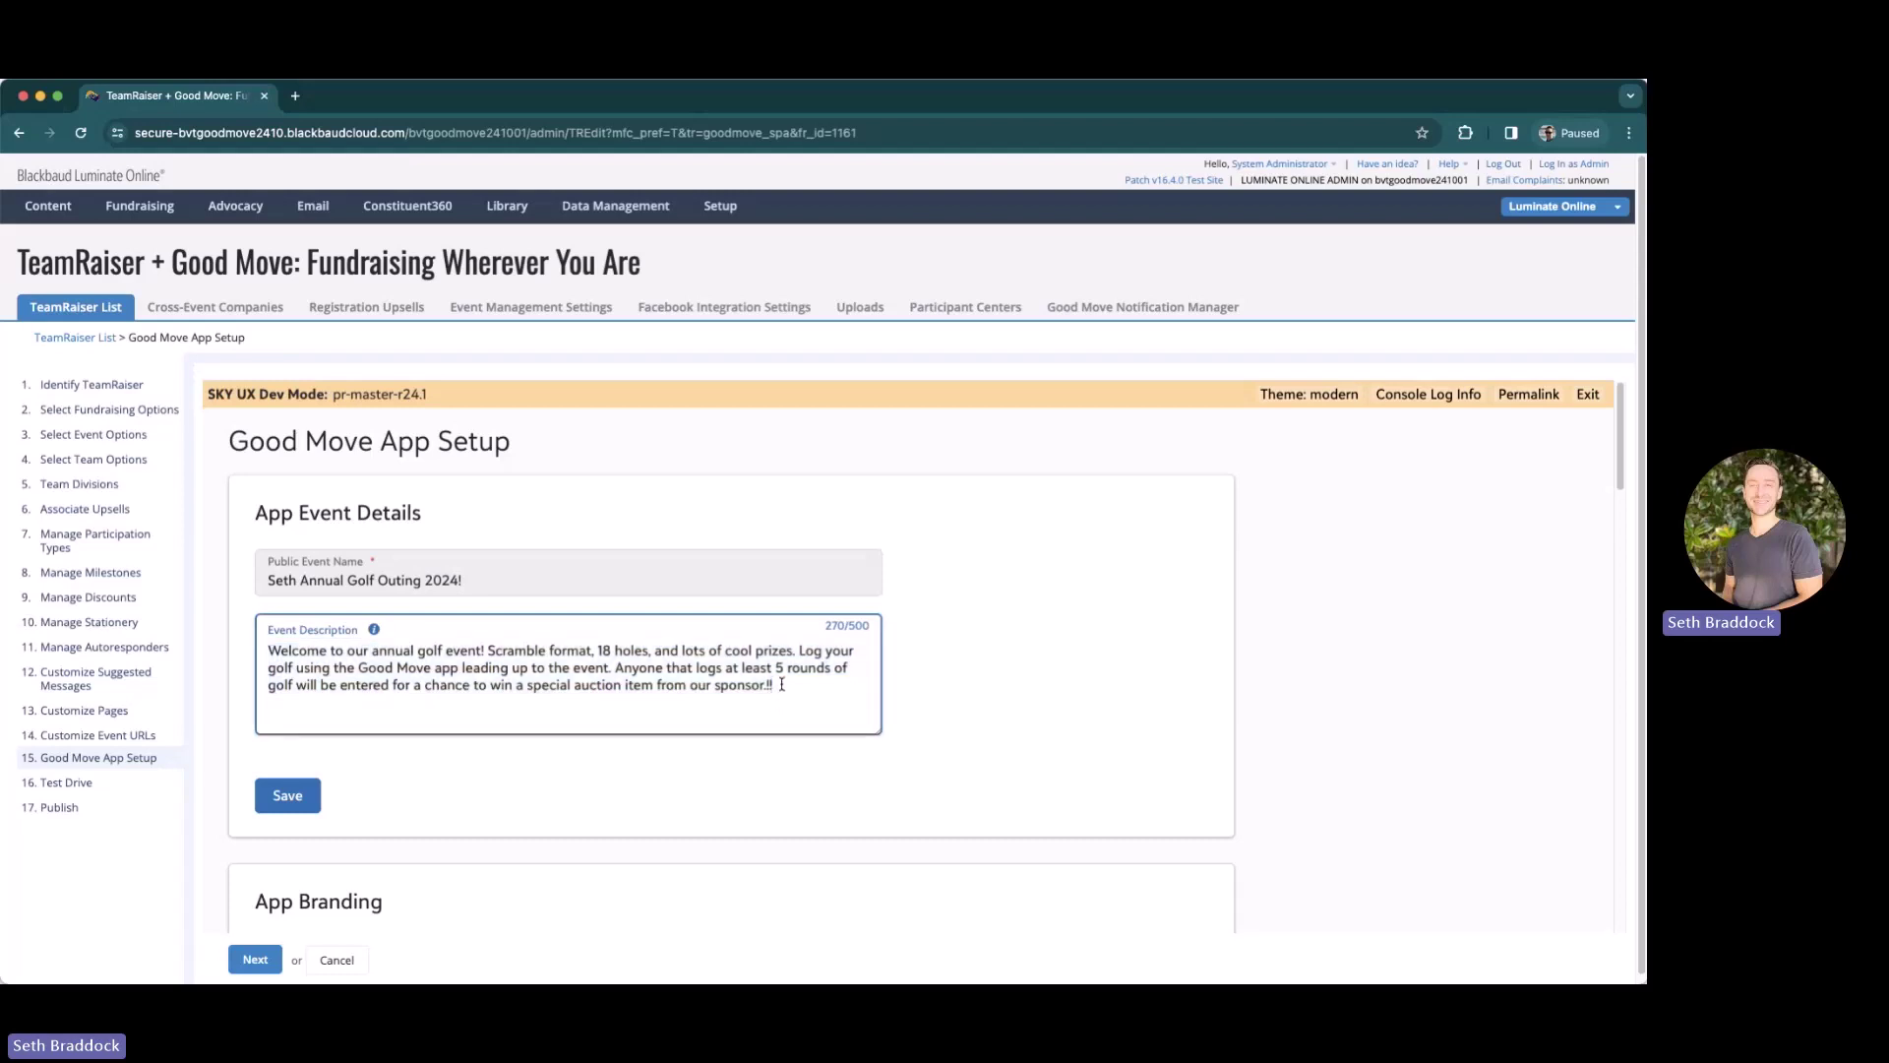
{"action": "key", "text": "BackSpace"}
{"action": "key", "text": "BackSpace"}
{"action": "left_click", "coordinate": [290, 799]}
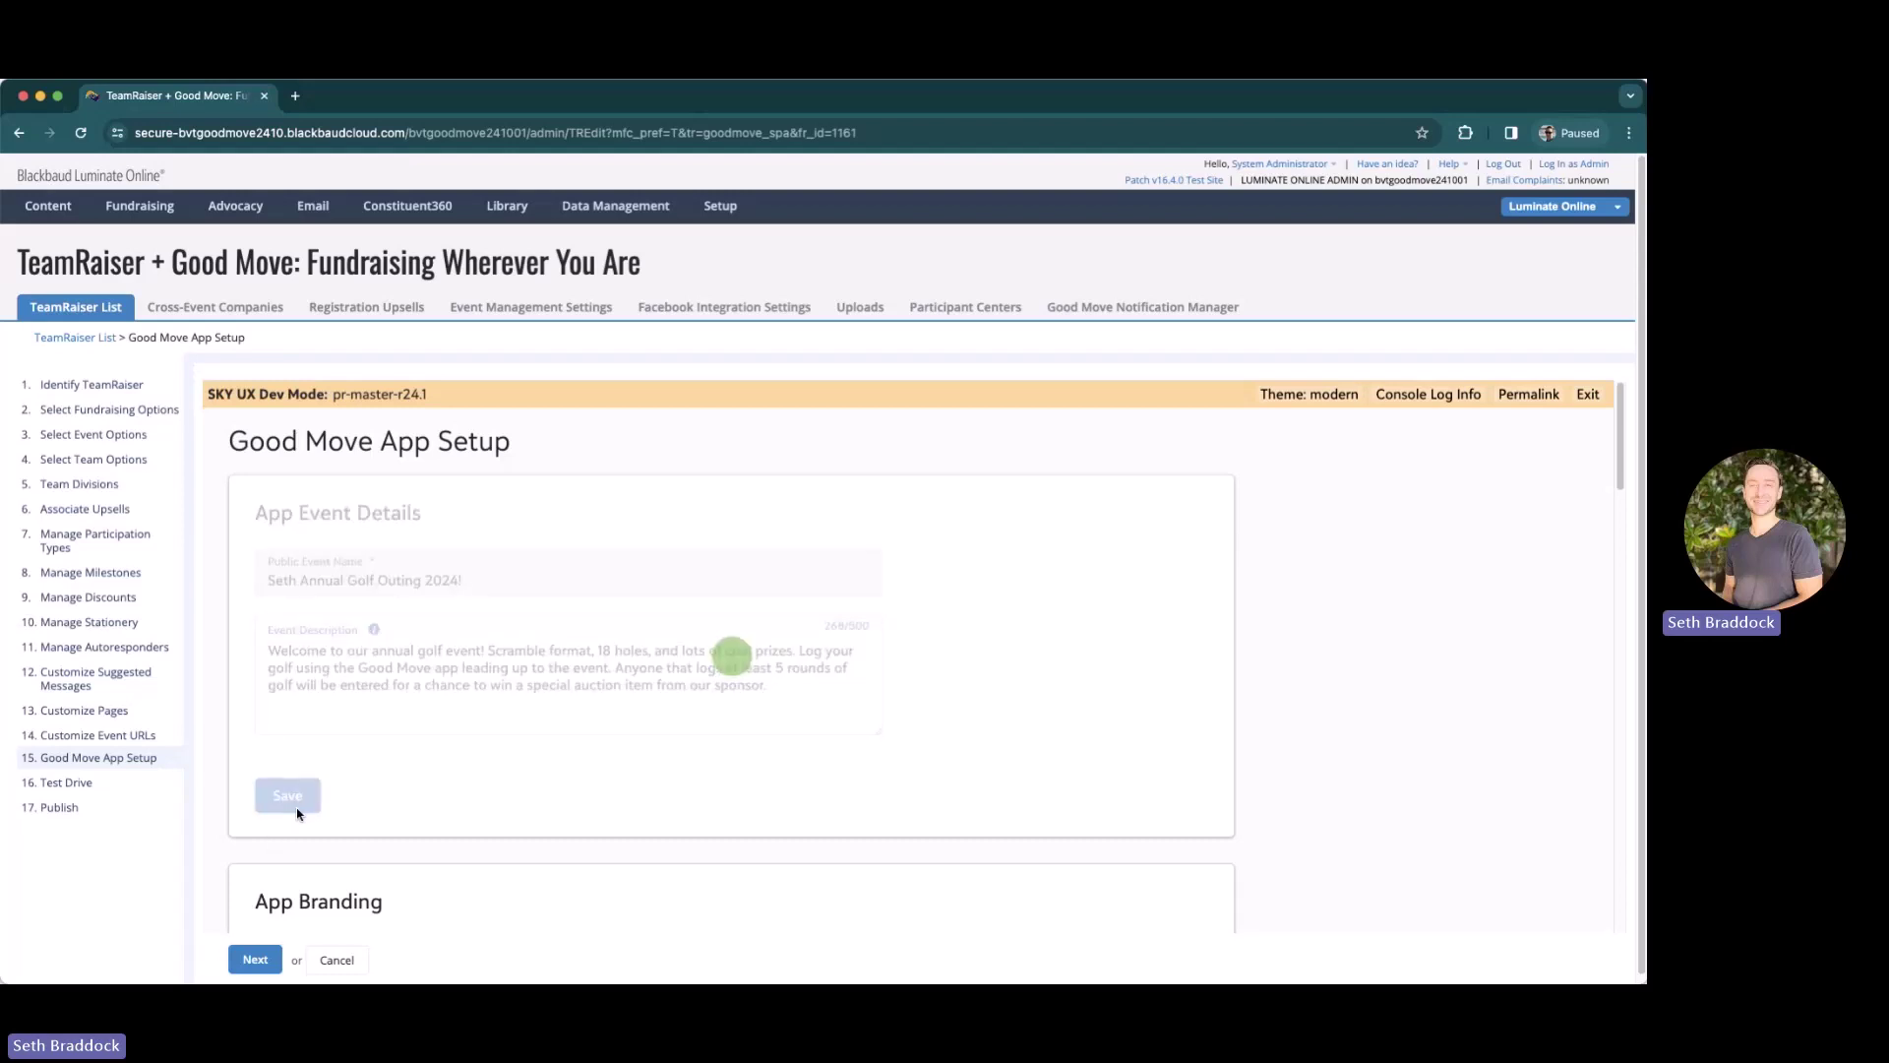
Step: Replace the exclamation mark after "Hi" with a comma in the default donation ask, add the Participant Name field at its end and save the message templates
{"action": "scroll", "coordinate": [509, 771], "scroll_direction": "down", "scroll_amount": 3}
{"action": "mouse_move", "coordinate": [463, 679]}
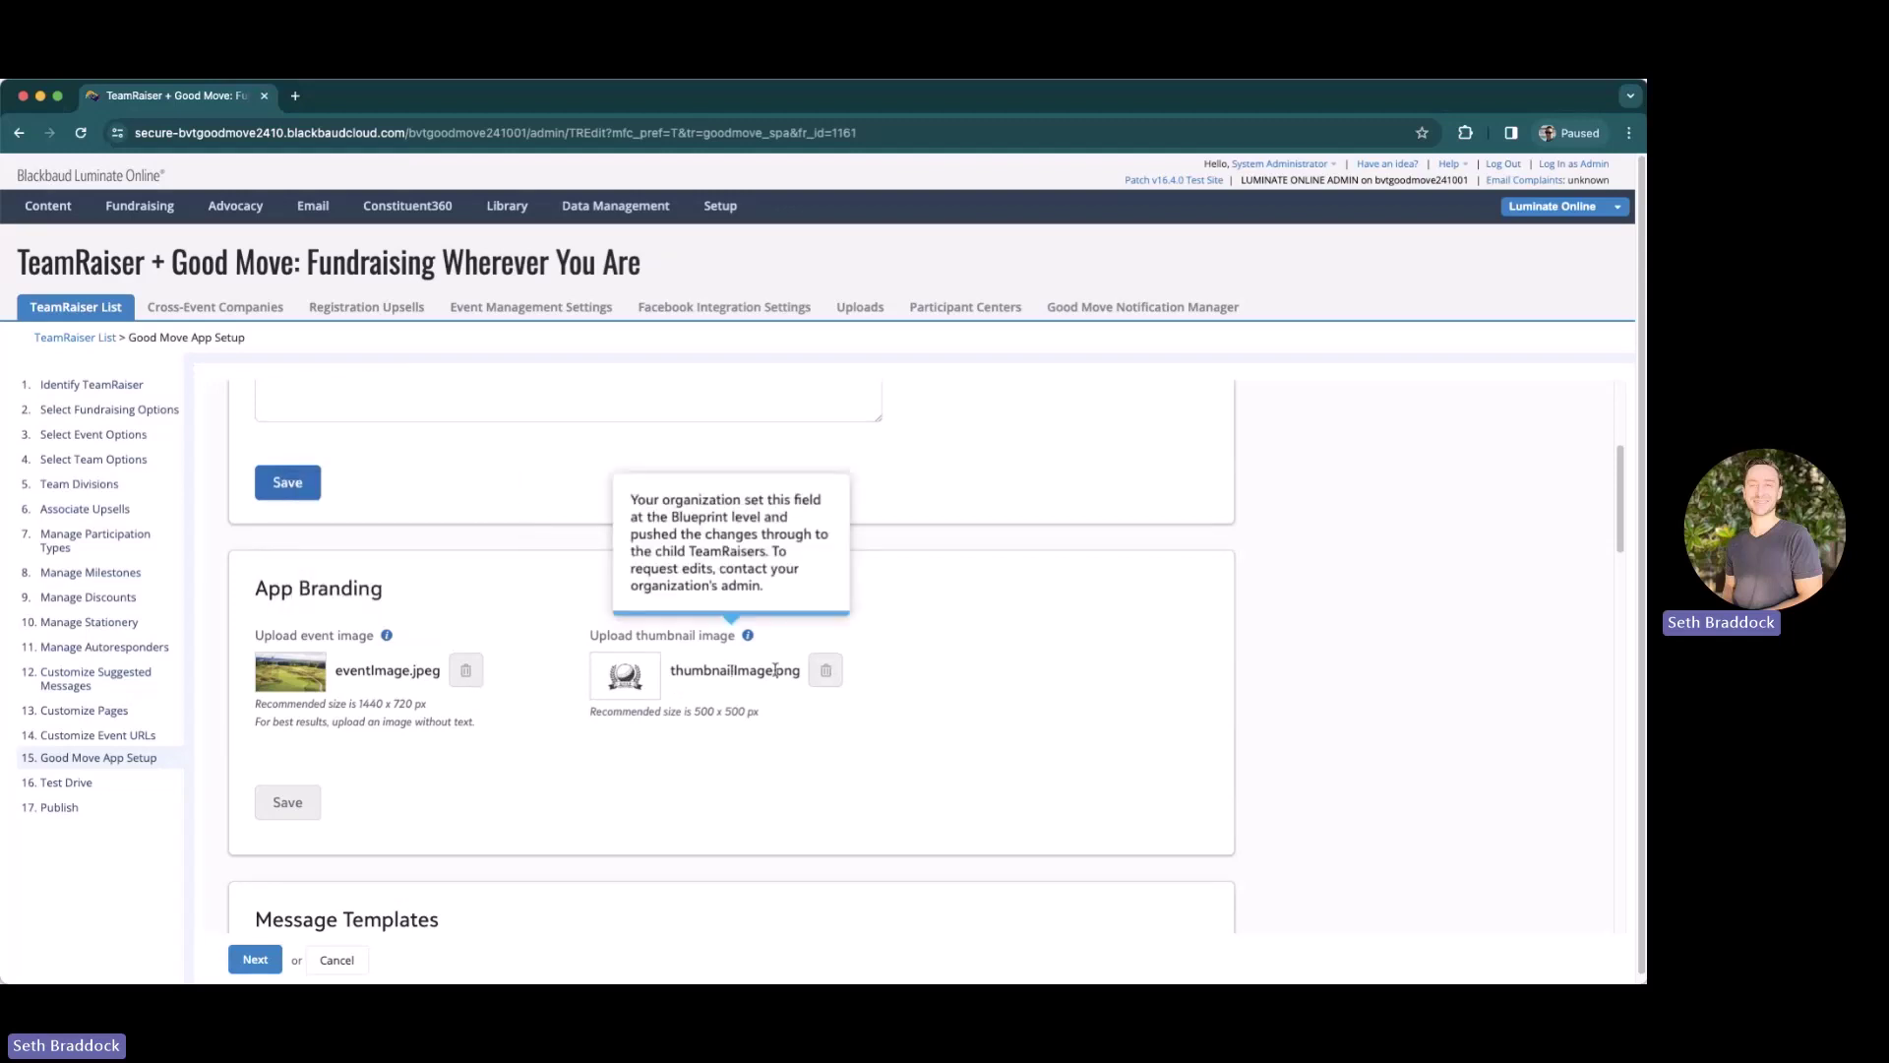
{"action": "scroll", "coordinate": [484, 768], "scroll_direction": "down", "scroll_amount": 5}
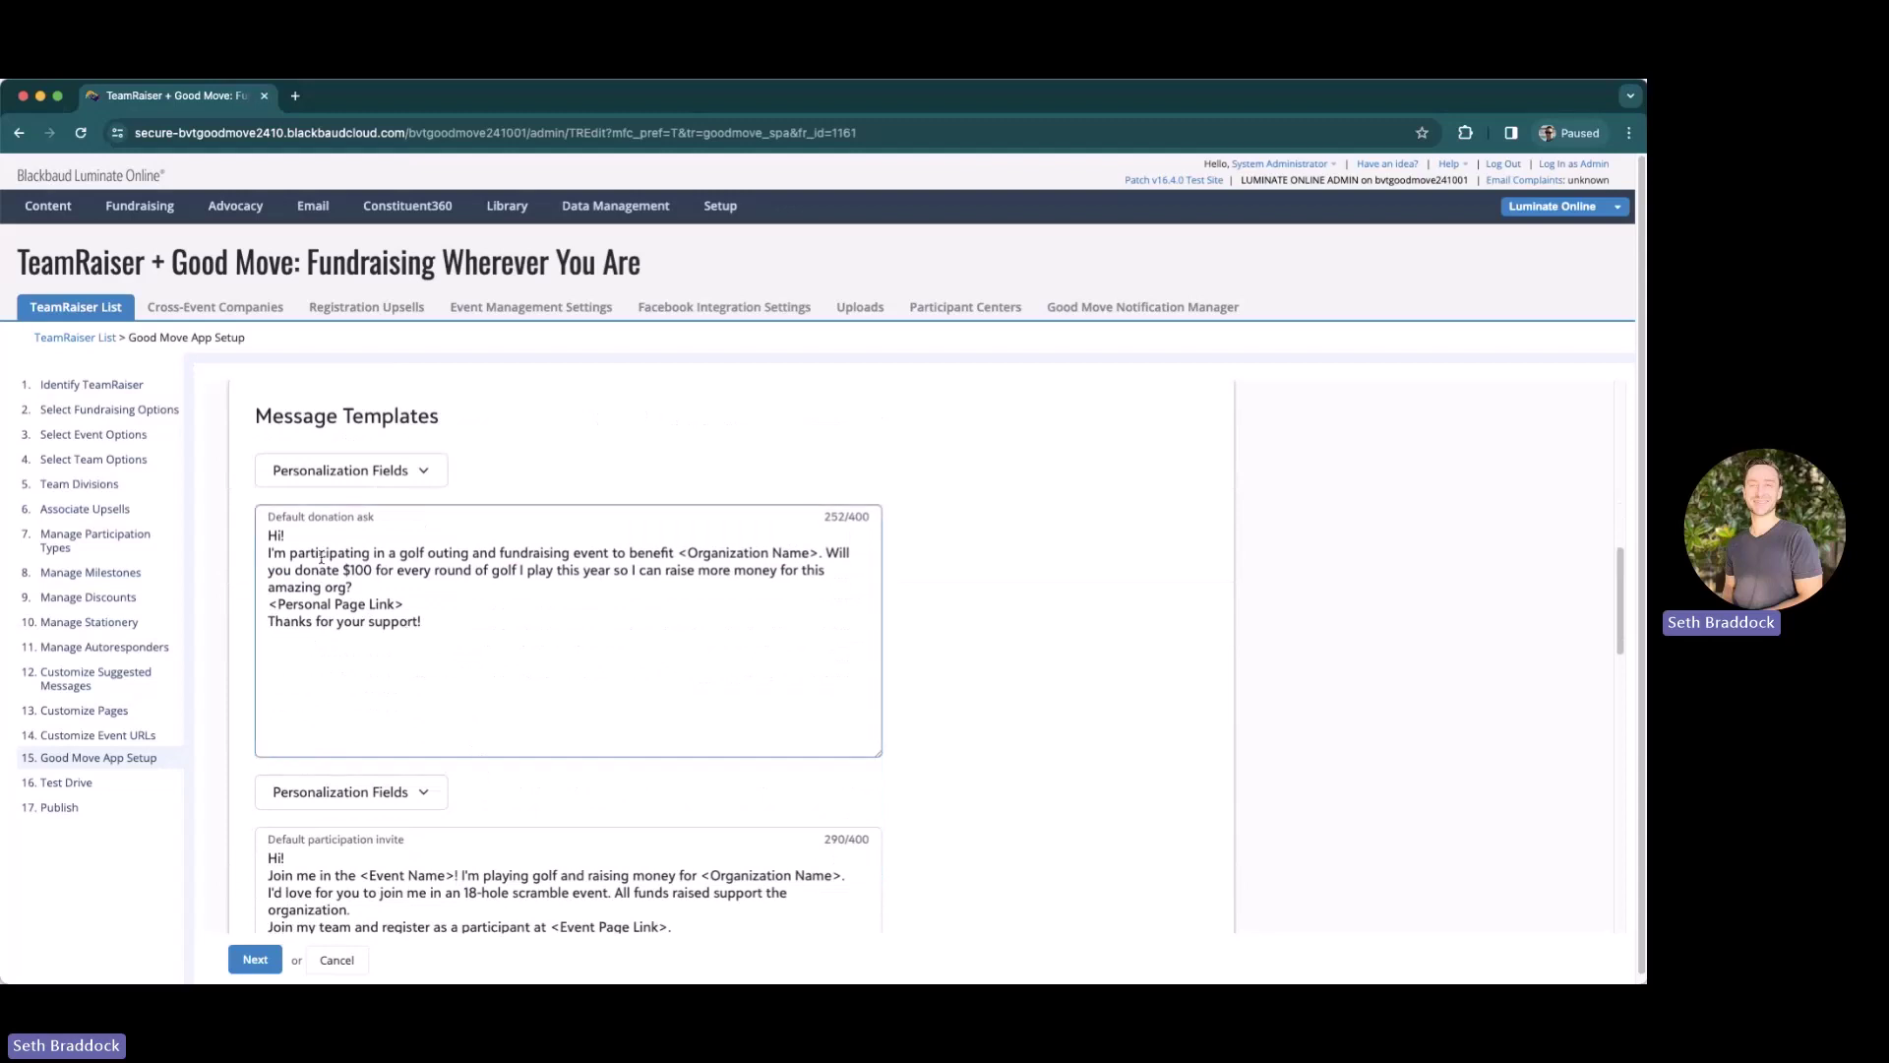
{"action": "left_click", "coordinate": [292, 533]}
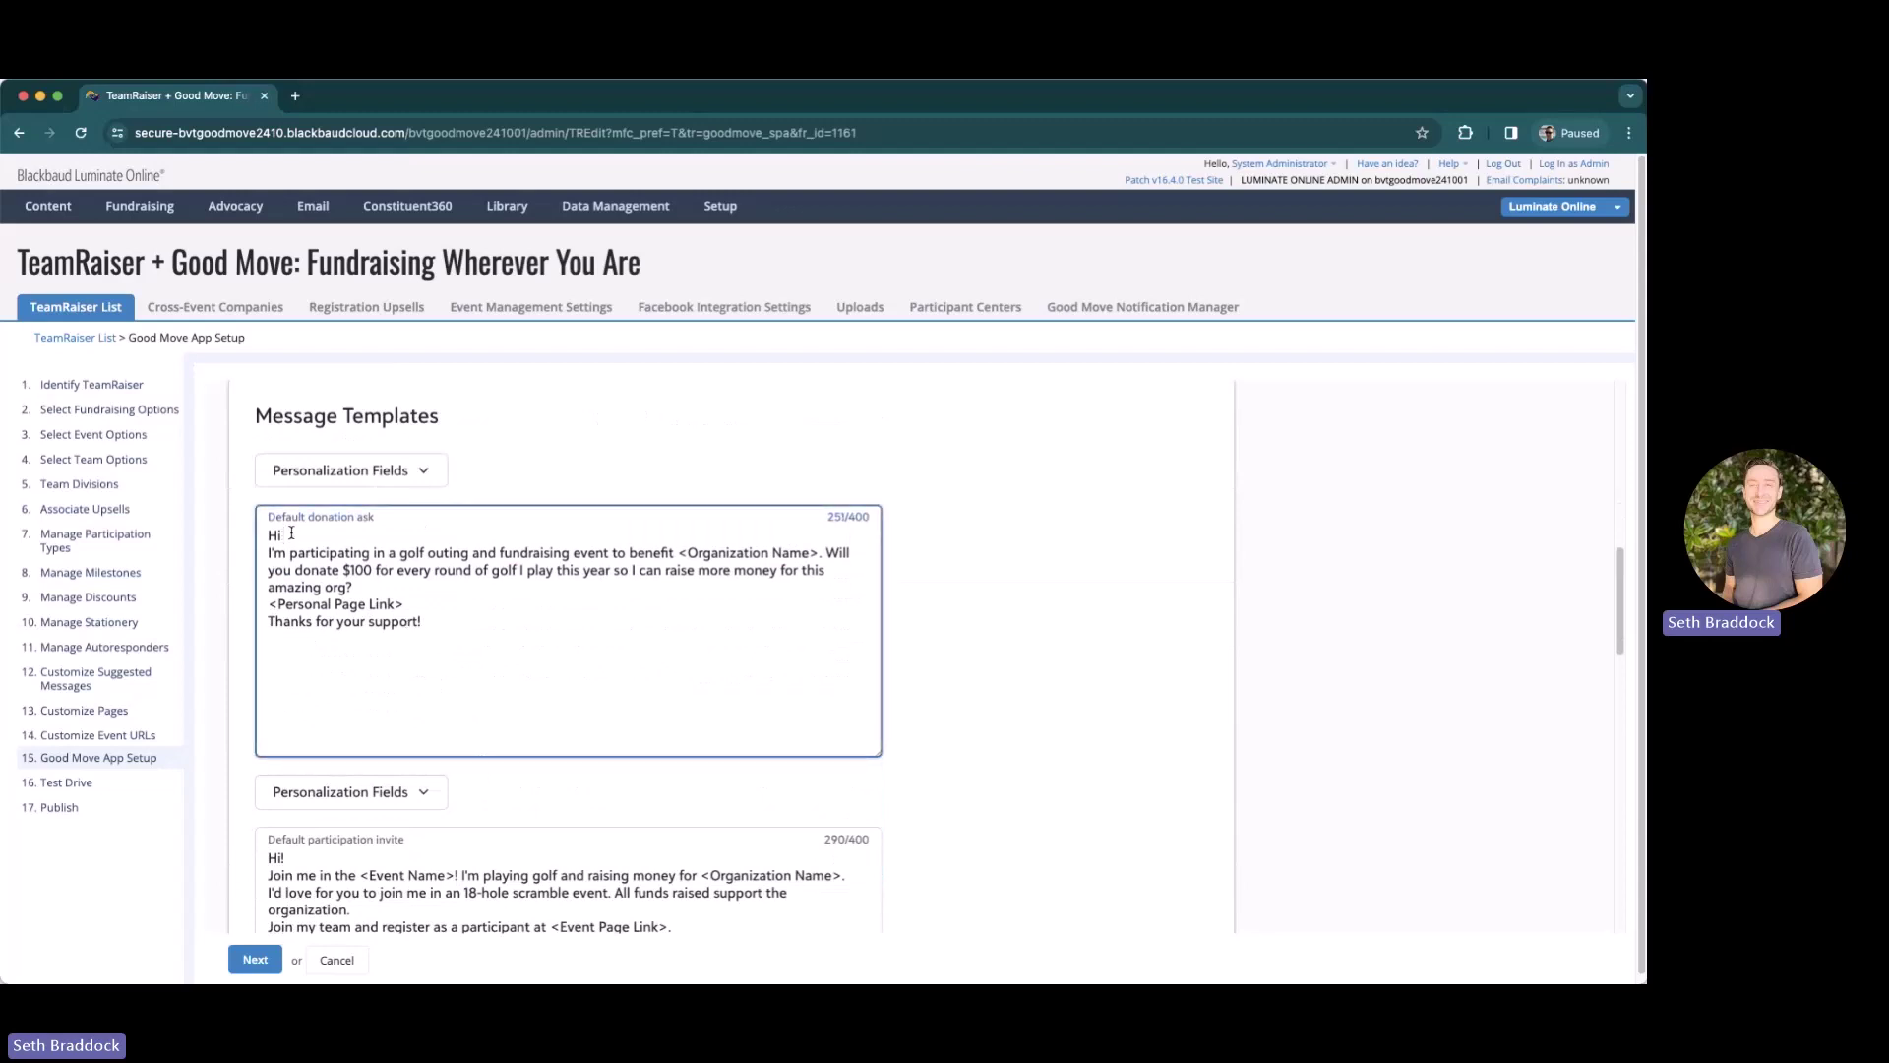
{"action": "type", "text": ","}
{"action": "left_click", "coordinate": [503, 614]}
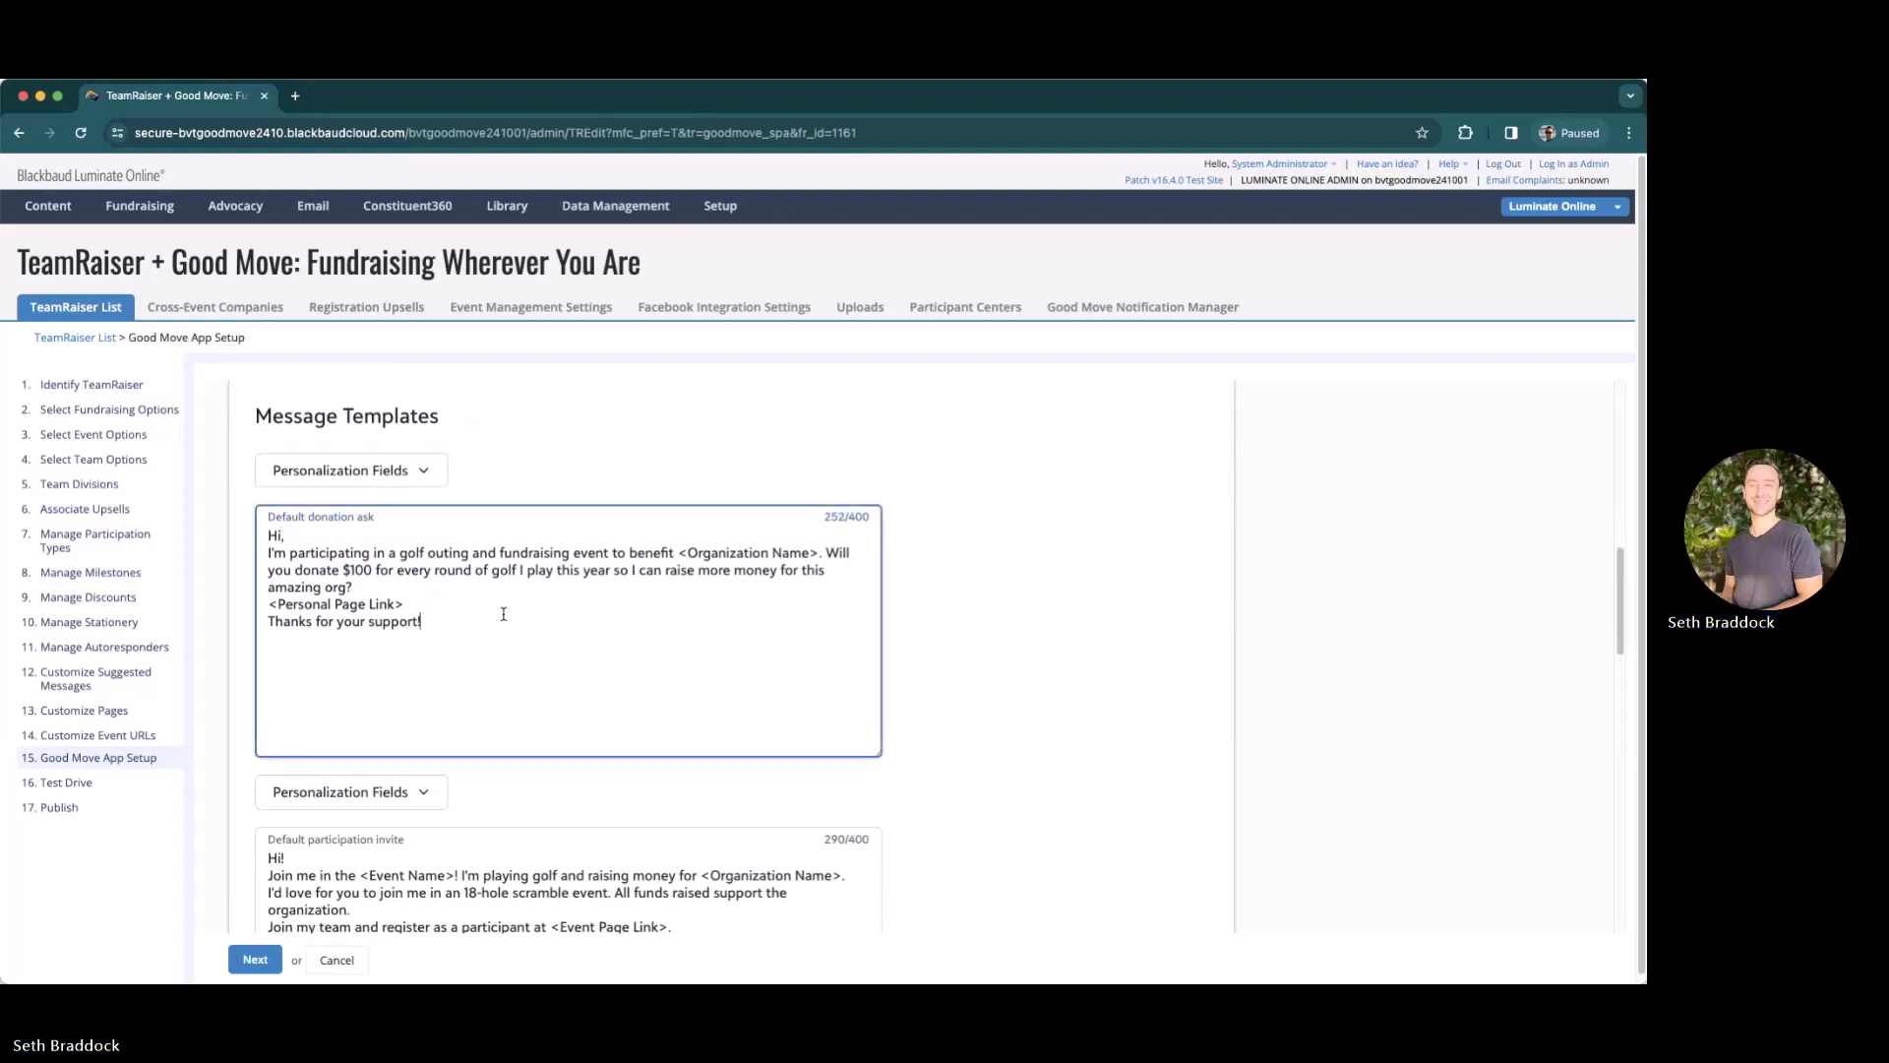
{"action": "left_click", "coordinate": [384, 470]}
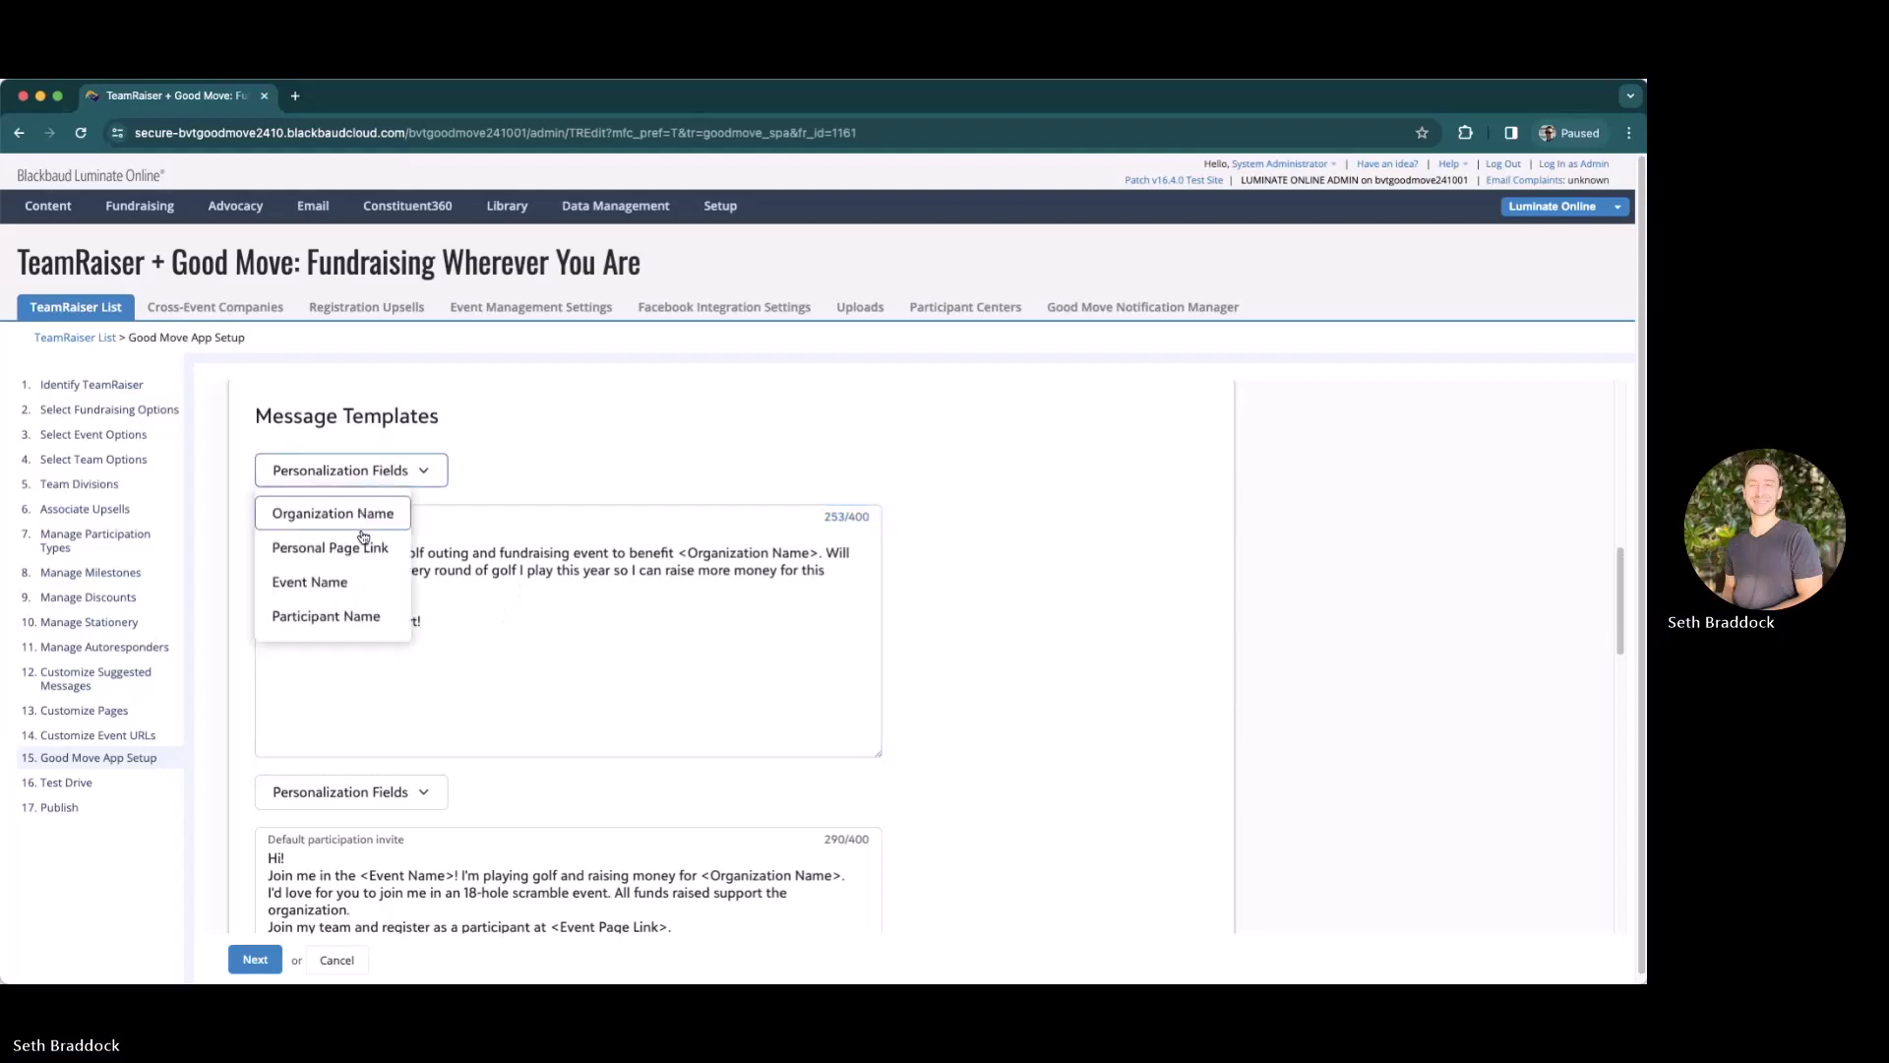
{"action": "left_click", "coordinate": [350, 615]}
{"action": "scroll", "coordinate": [492, 640], "scroll_direction": "down", "scroll_amount": 5}
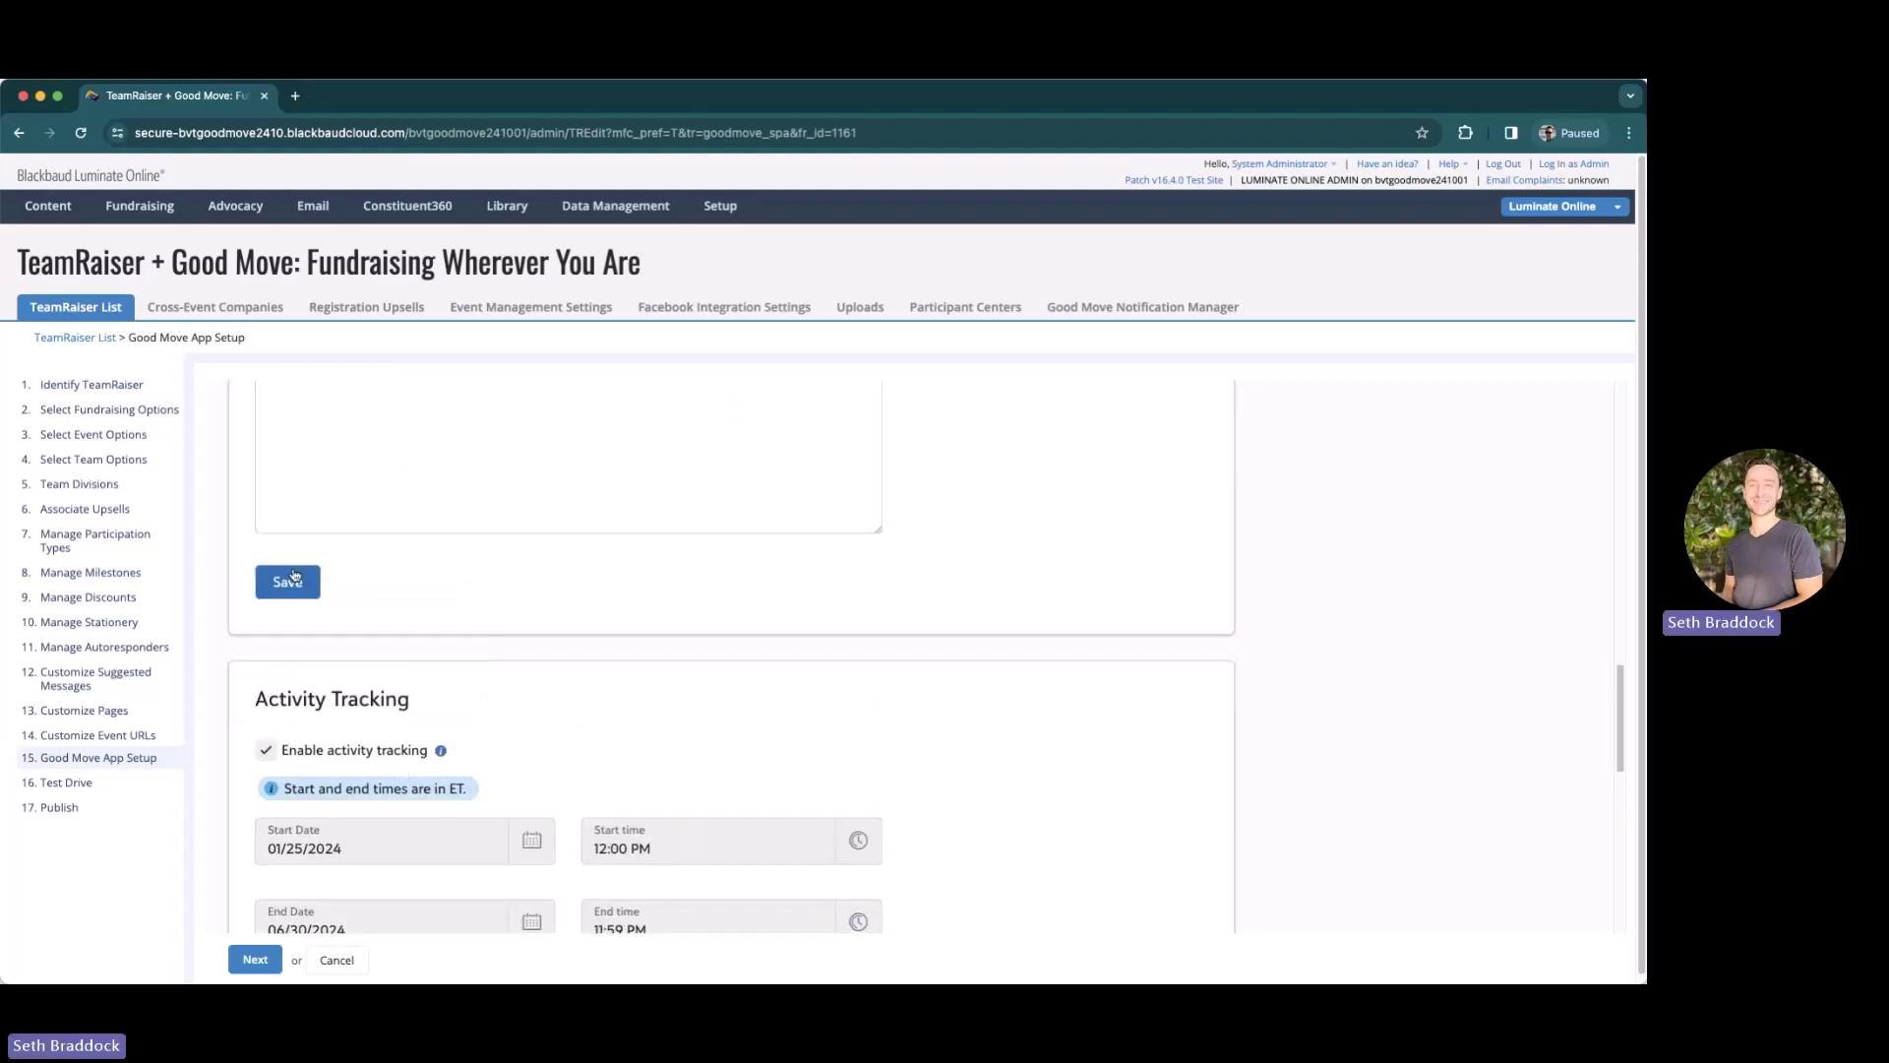
Step: Check which Activity Tracking dates, rules and point limits are locked in the child event
{"action": "scroll", "coordinate": [851, 708], "scroll_direction": "down", "scroll_amount": 3}
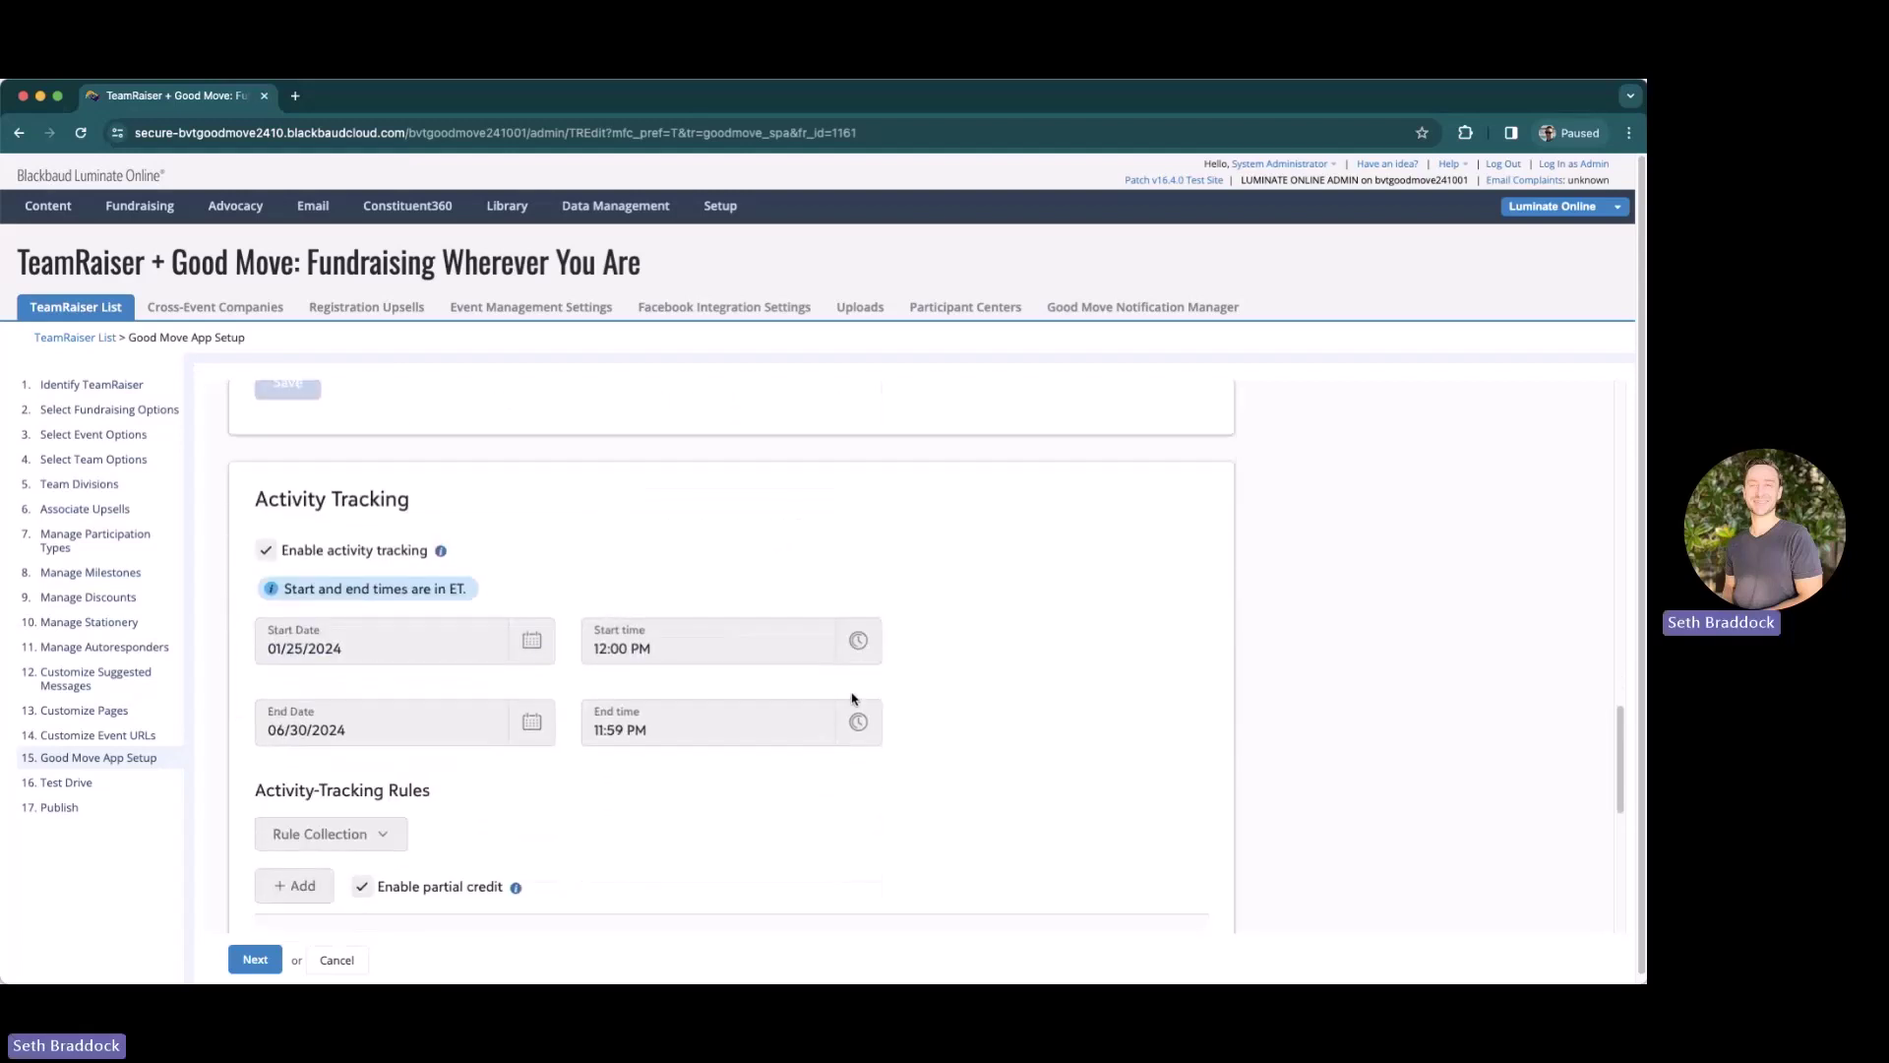
{"action": "scroll", "coordinate": [839, 723], "scroll_direction": "up", "scroll_amount": 2}
{"action": "scroll", "coordinate": [705, 763], "scroll_direction": "down", "scroll_amount": 3}
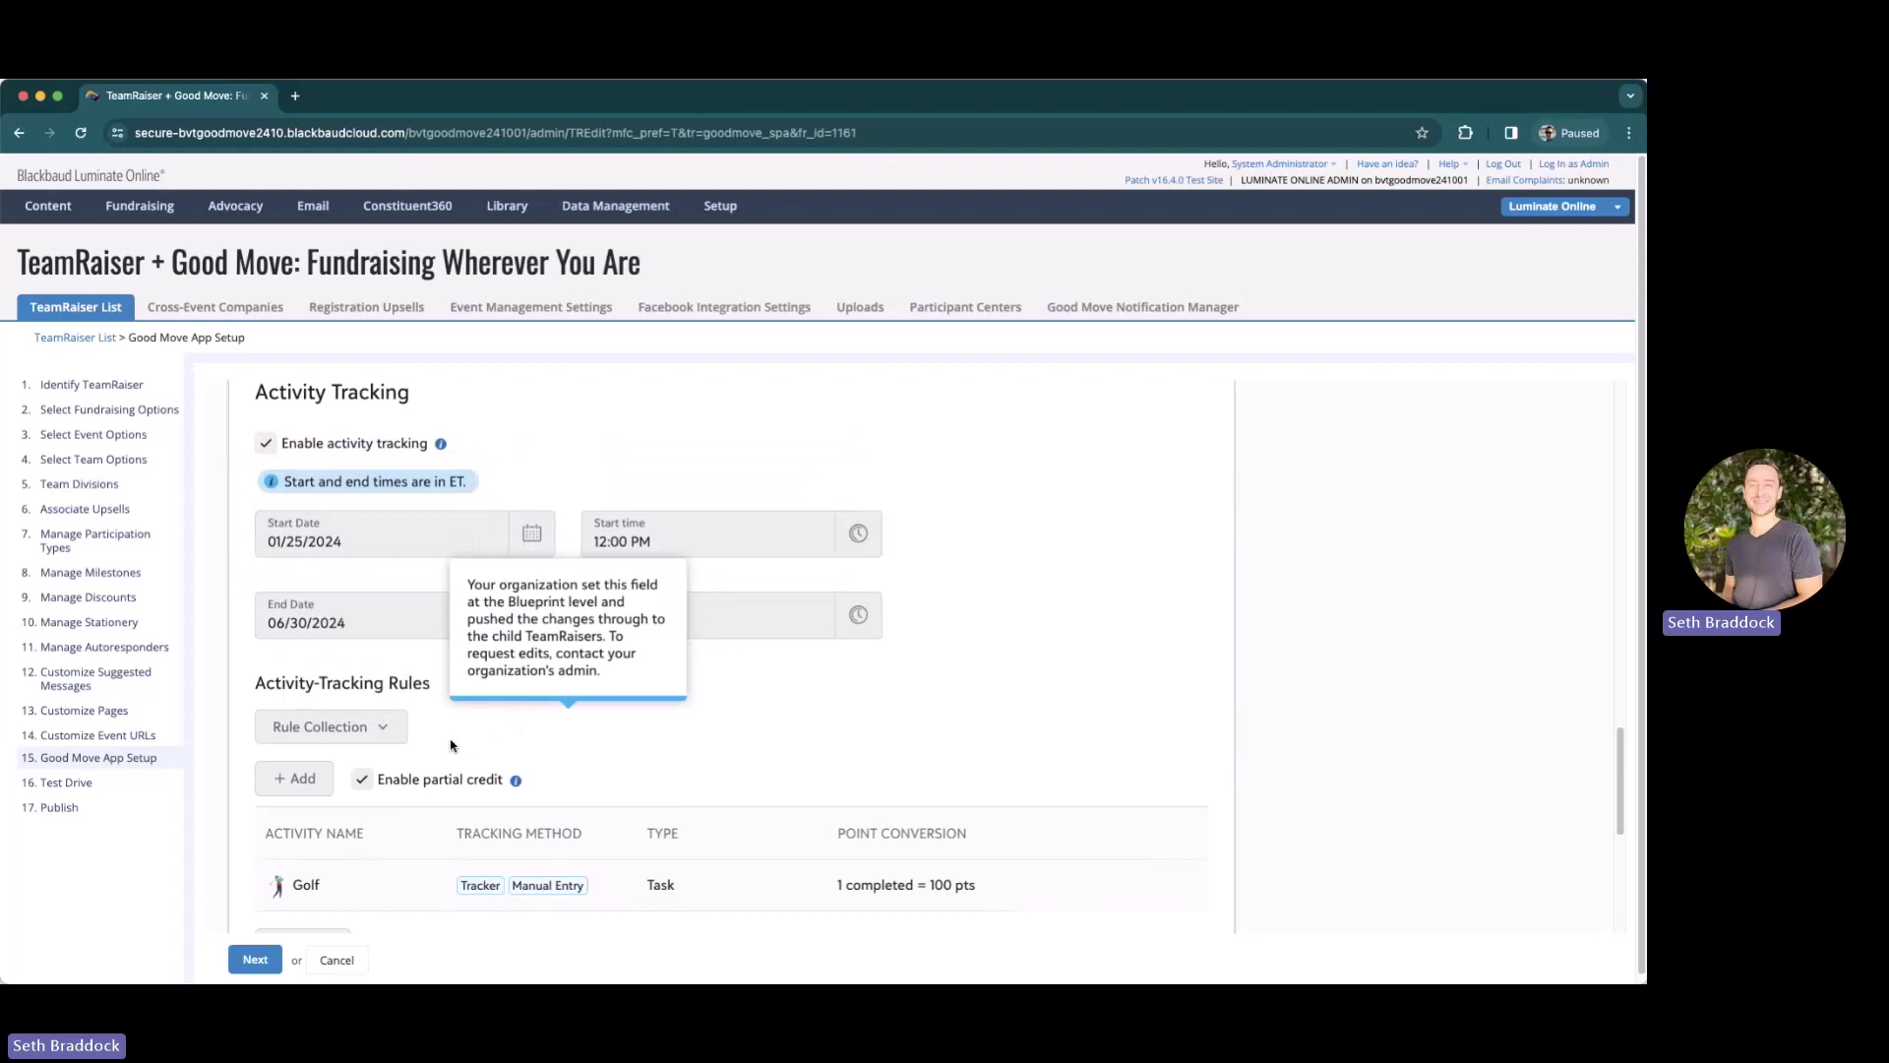
{"action": "scroll", "coordinate": [451, 745], "scroll_direction": "down", "scroll_amount": 3}
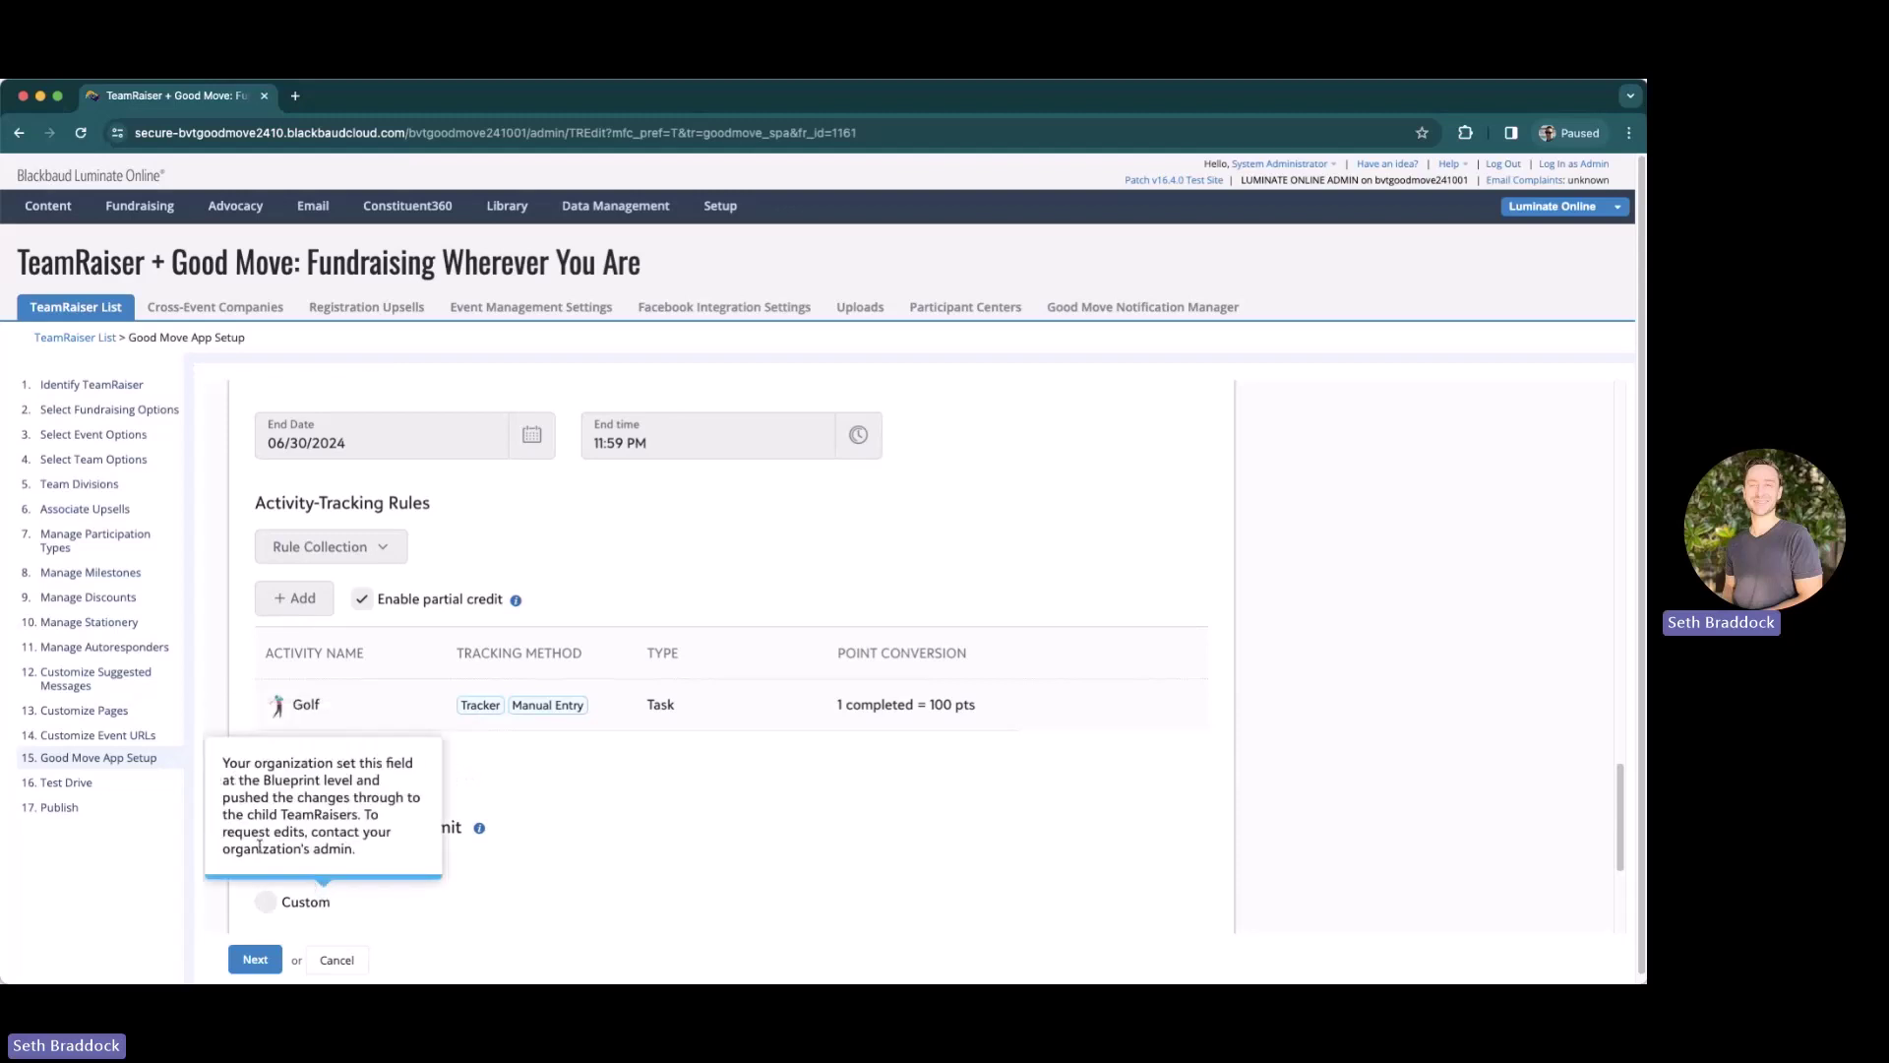
Step: Open the parent annual golf outing blueprint for editing and go to its Good Move App Setup
{"action": "left_click", "coordinate": [84, 345]}
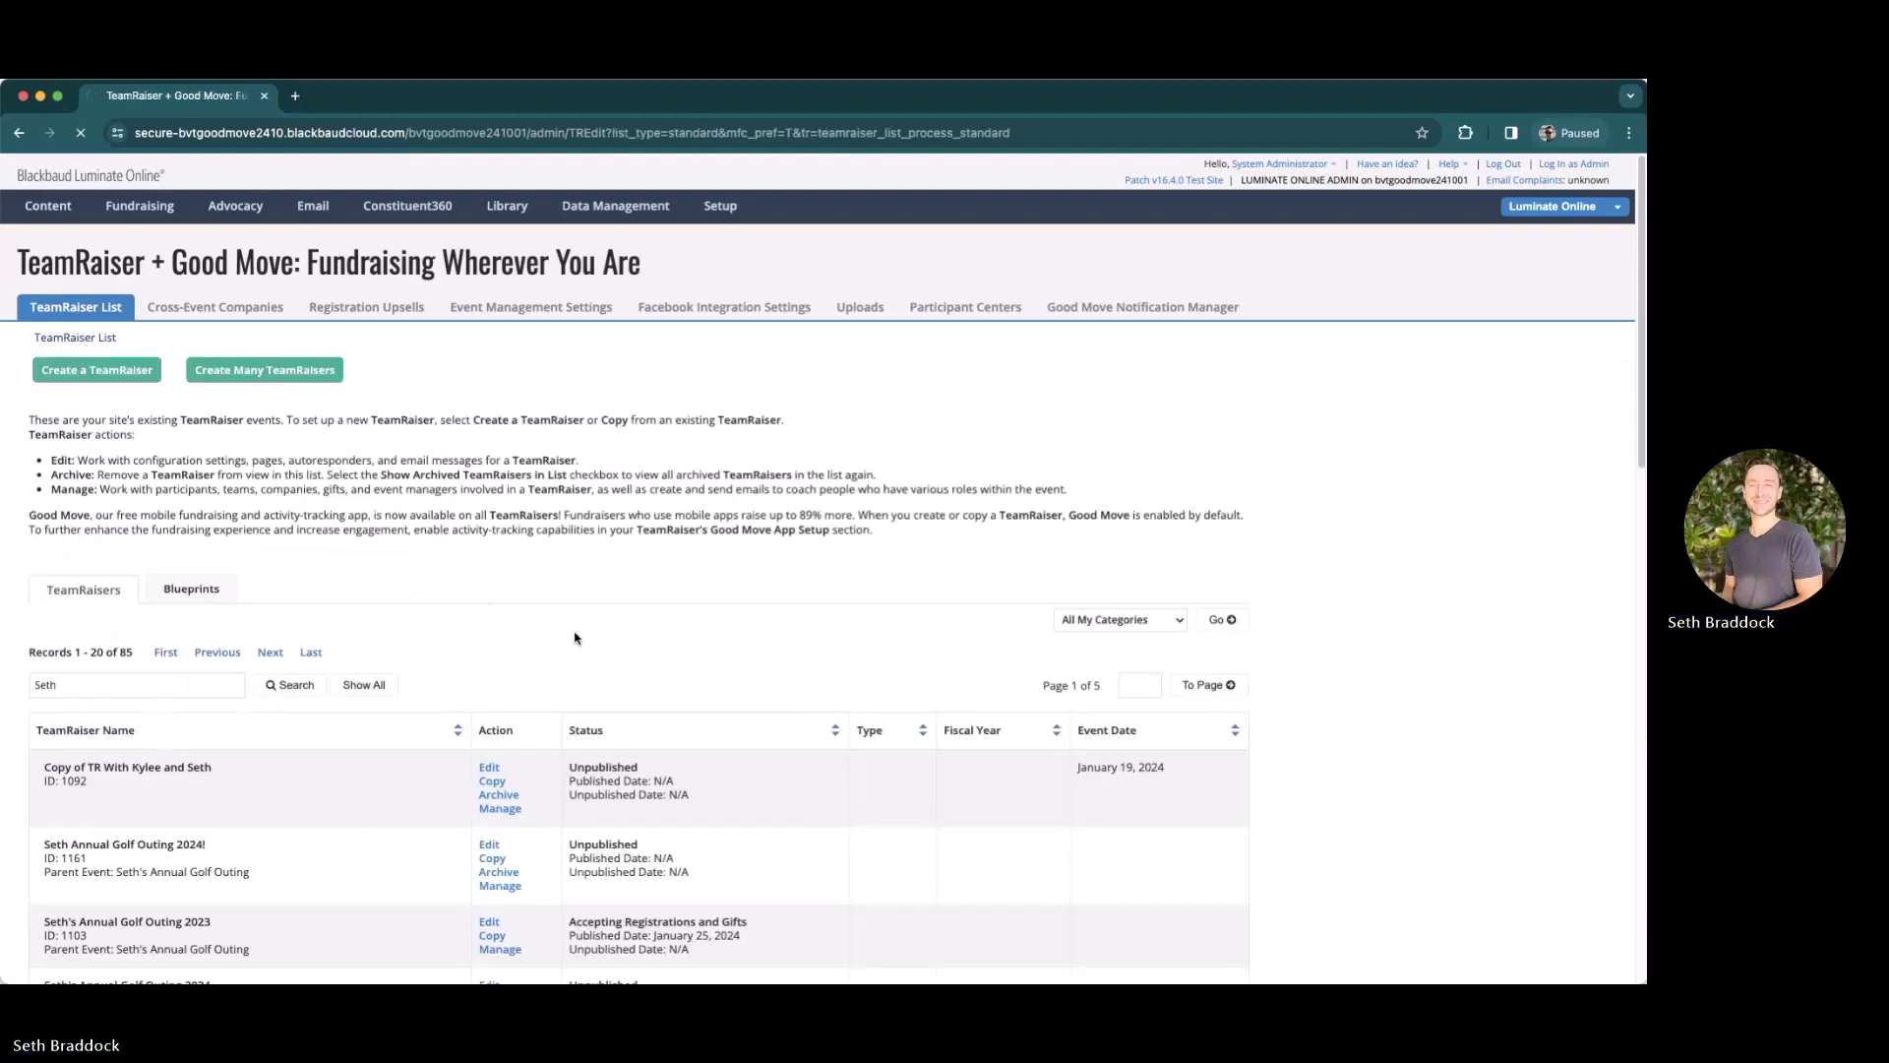
{"action": "scroll", "coordinate": [525, 630], "scroll_direction": "down", "scroll_amount": 1}
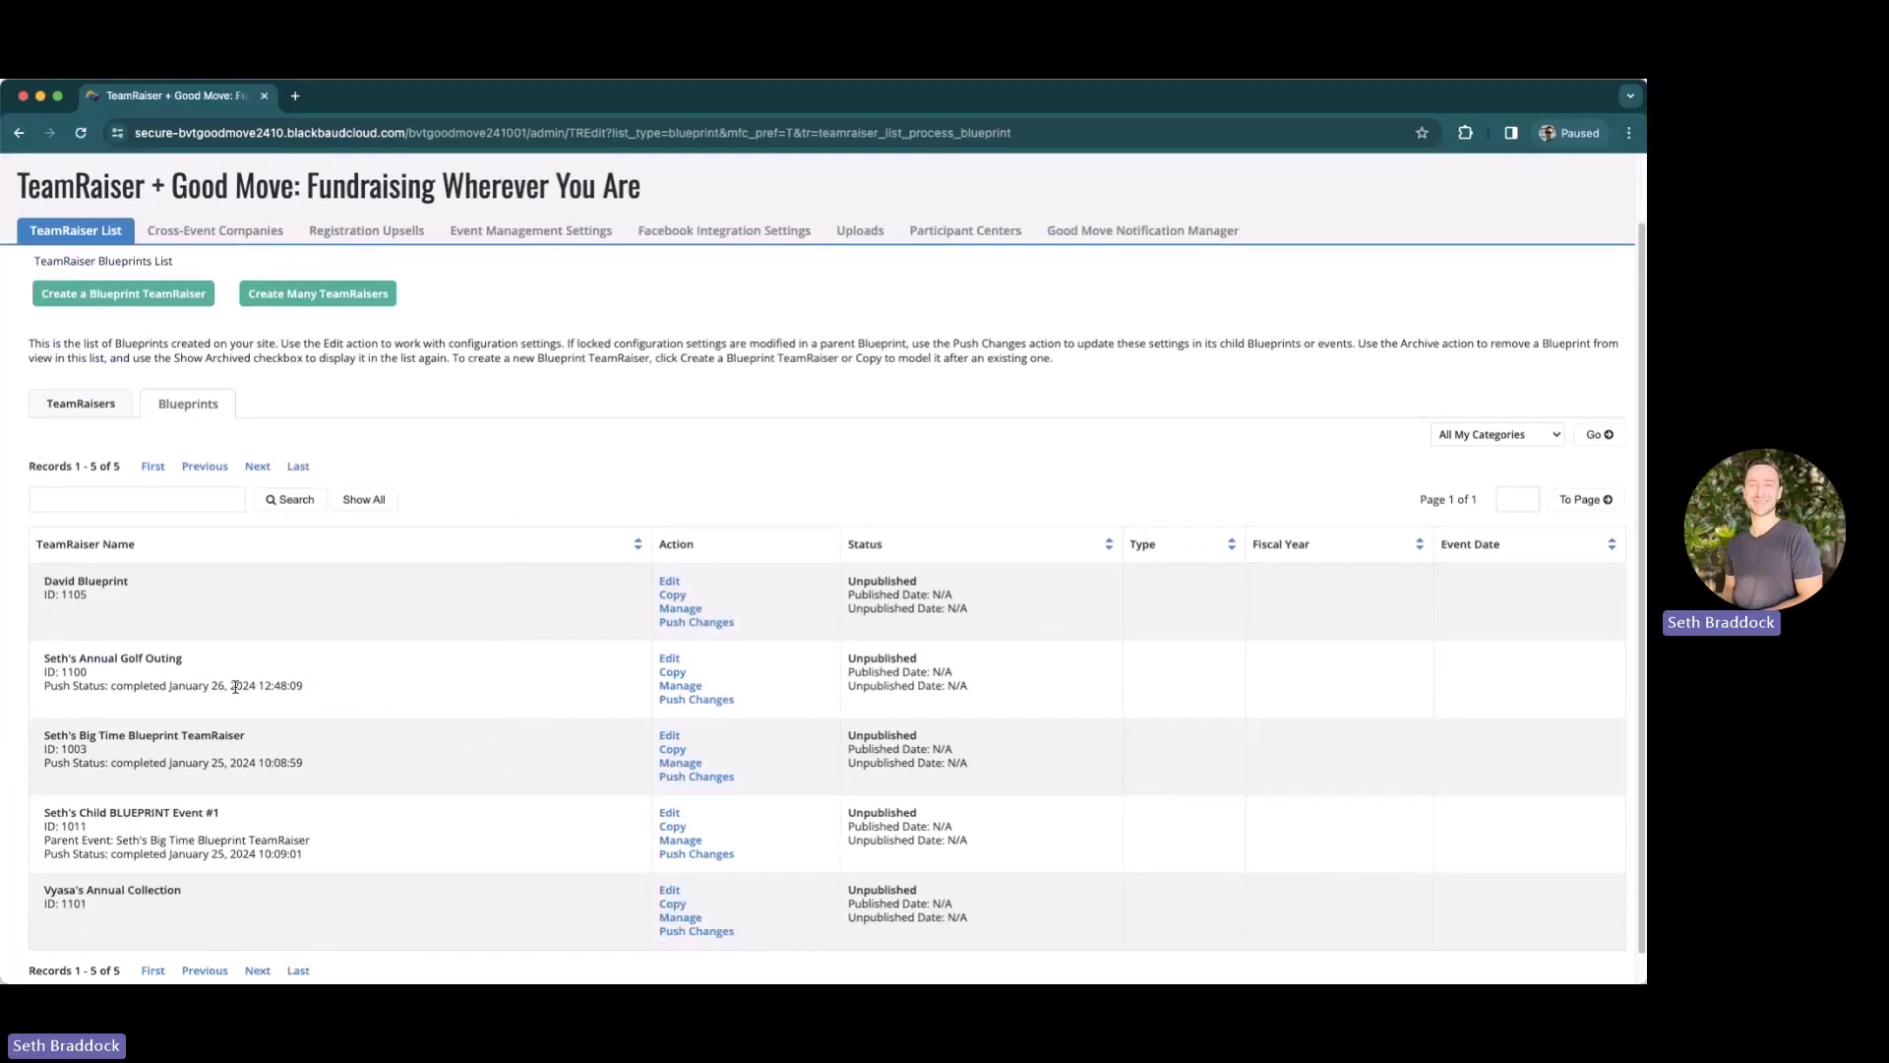
{"action": "left_click", "coordinate": [667, 659]}
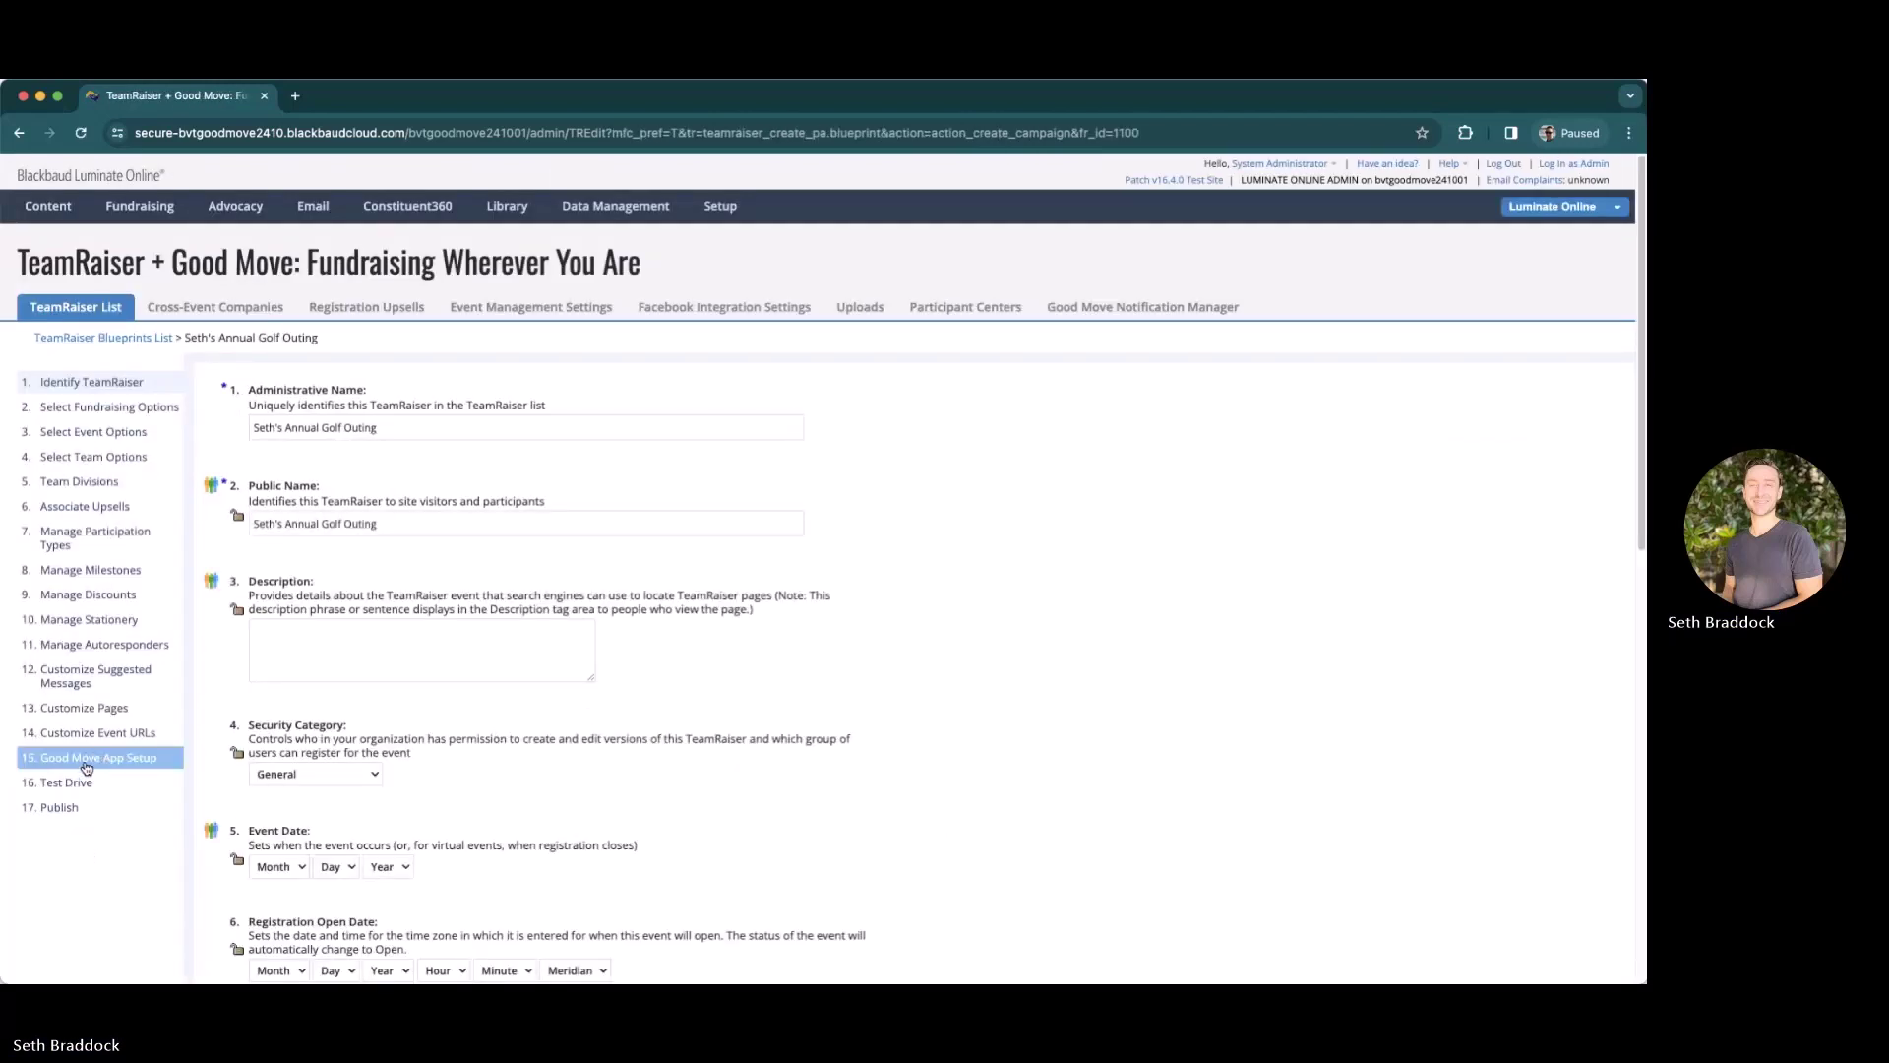
{"action": "left_click", "coordinate": [87, 768]}
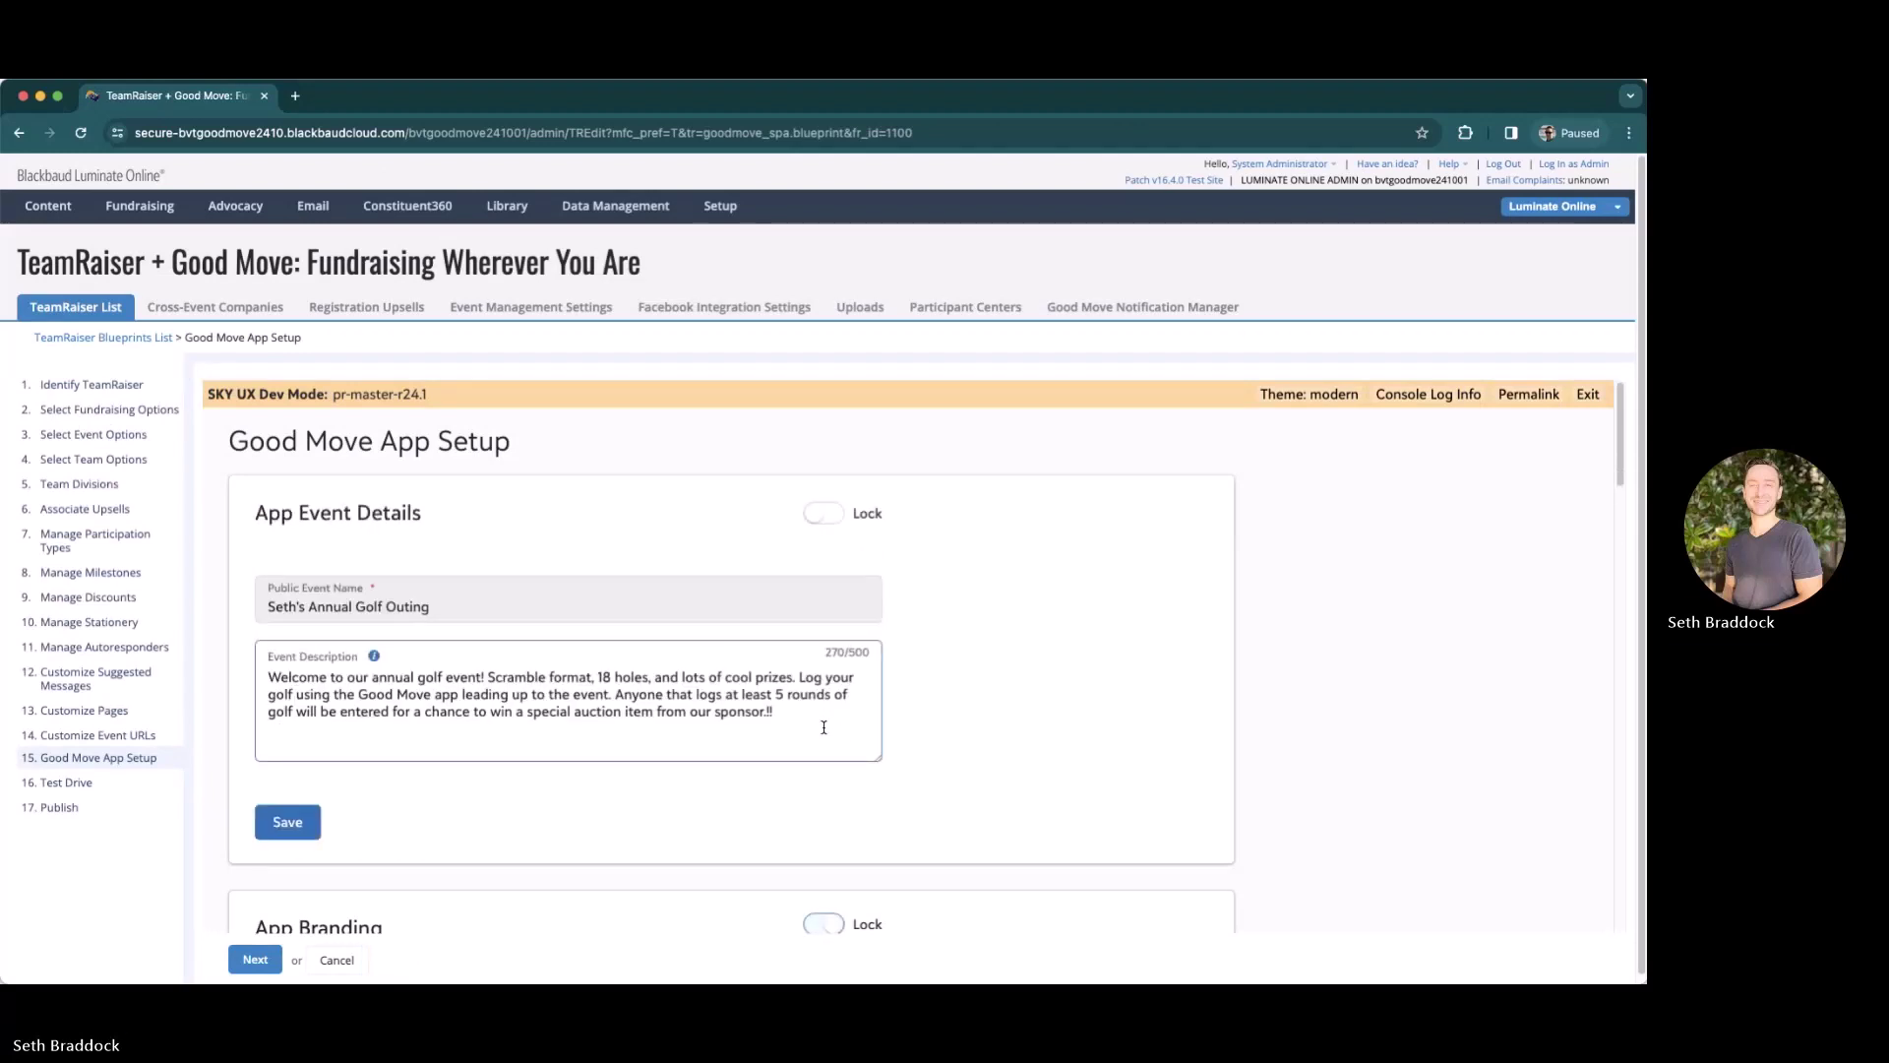
Step: Review the lock switches of the blueprint's Good Move sections and browse its activity-tracking rule collections without choosing one
{"action": "scroll", "coordinate": [757, 731], "scroll_direction": "down", "scroll_amount": 2}
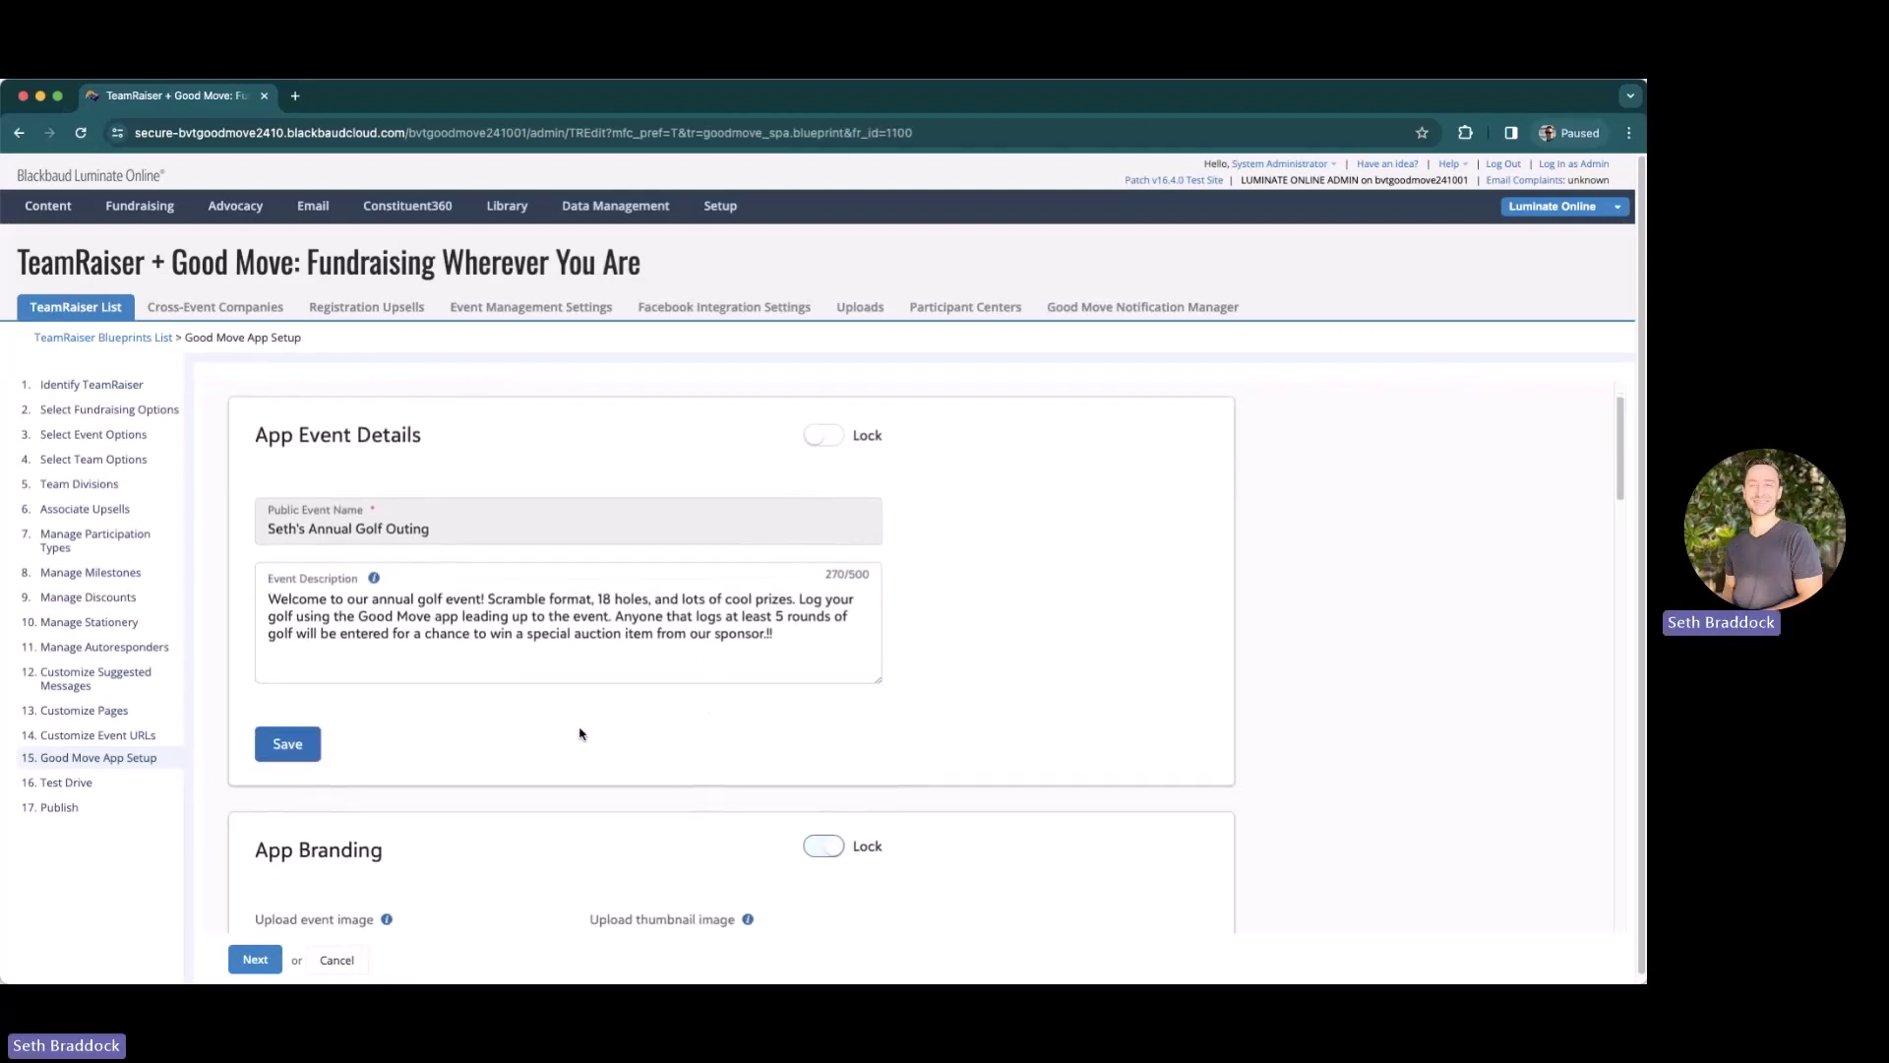
{"action": "scroll", "coordinate": [844, 499], "scroll_direction": "down", "scroll_amount": 8}
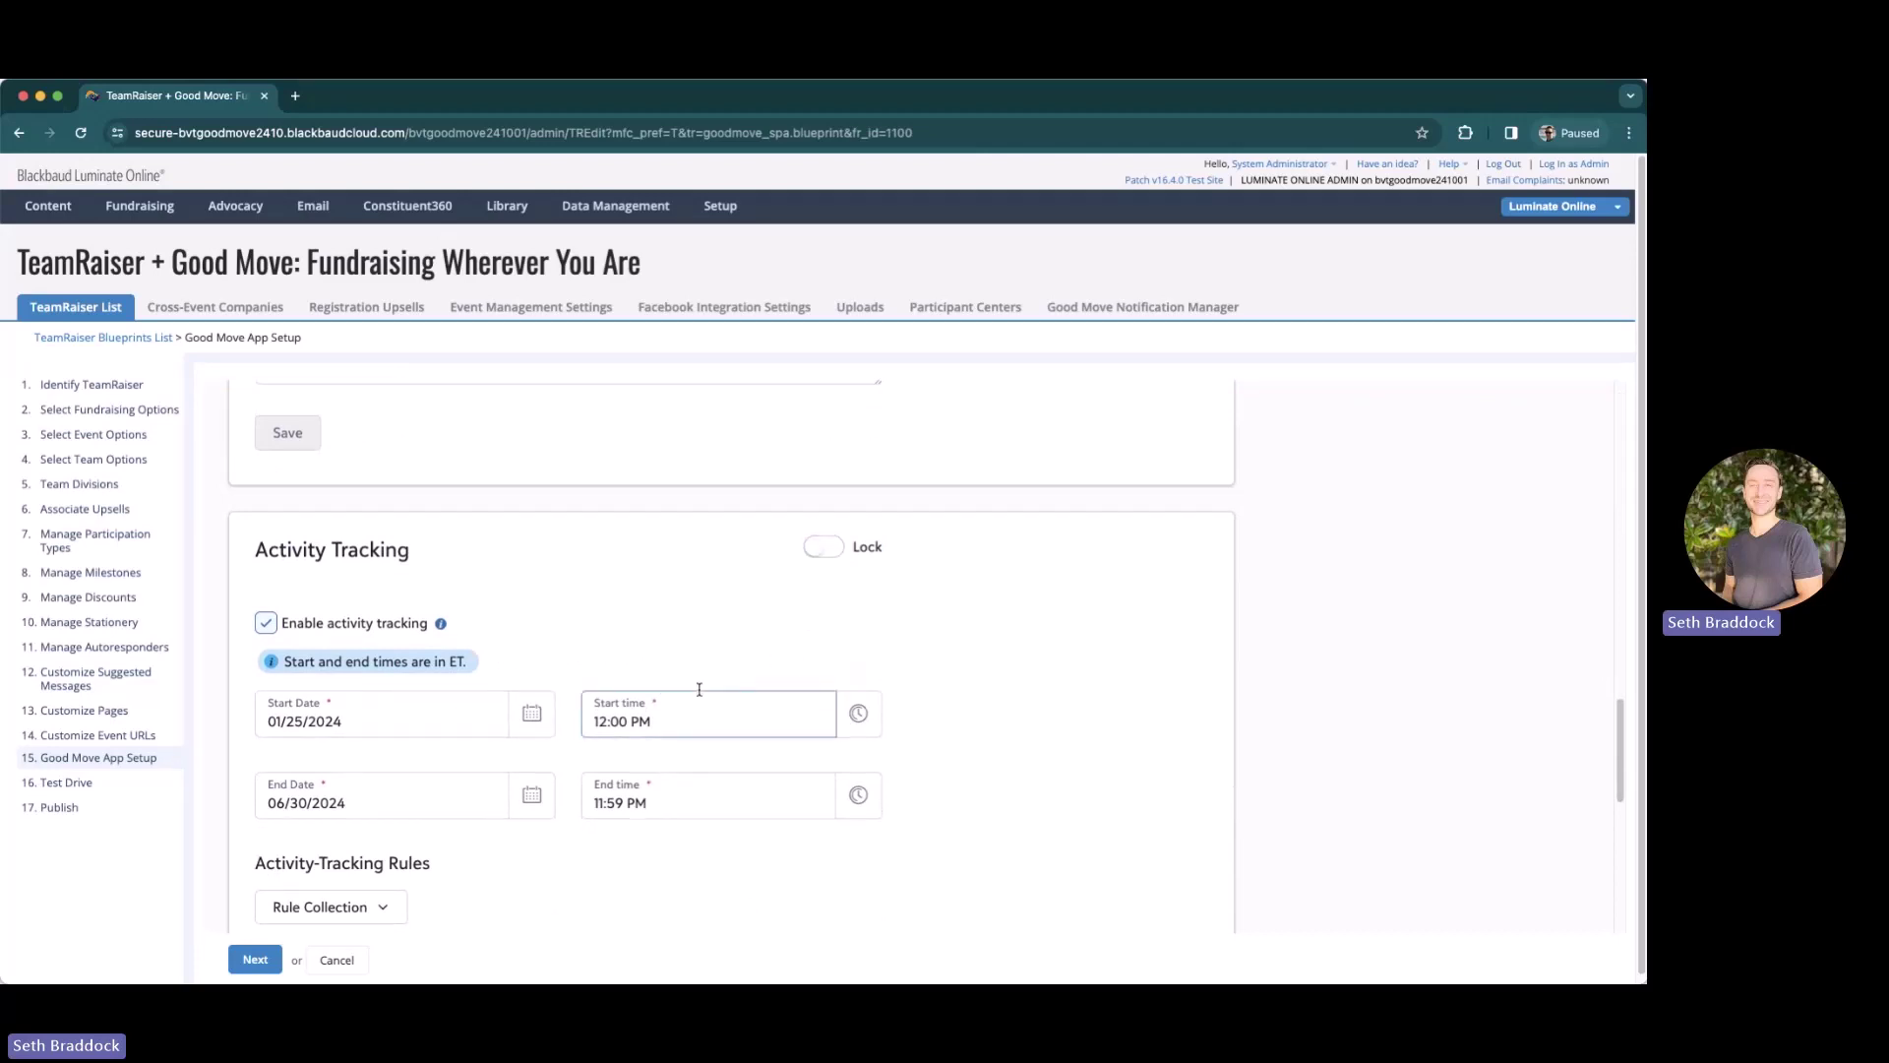
{"action": "scroll", "coordinate": [695, 700], "scroll_direction": "down", "scroll_amount": 9}
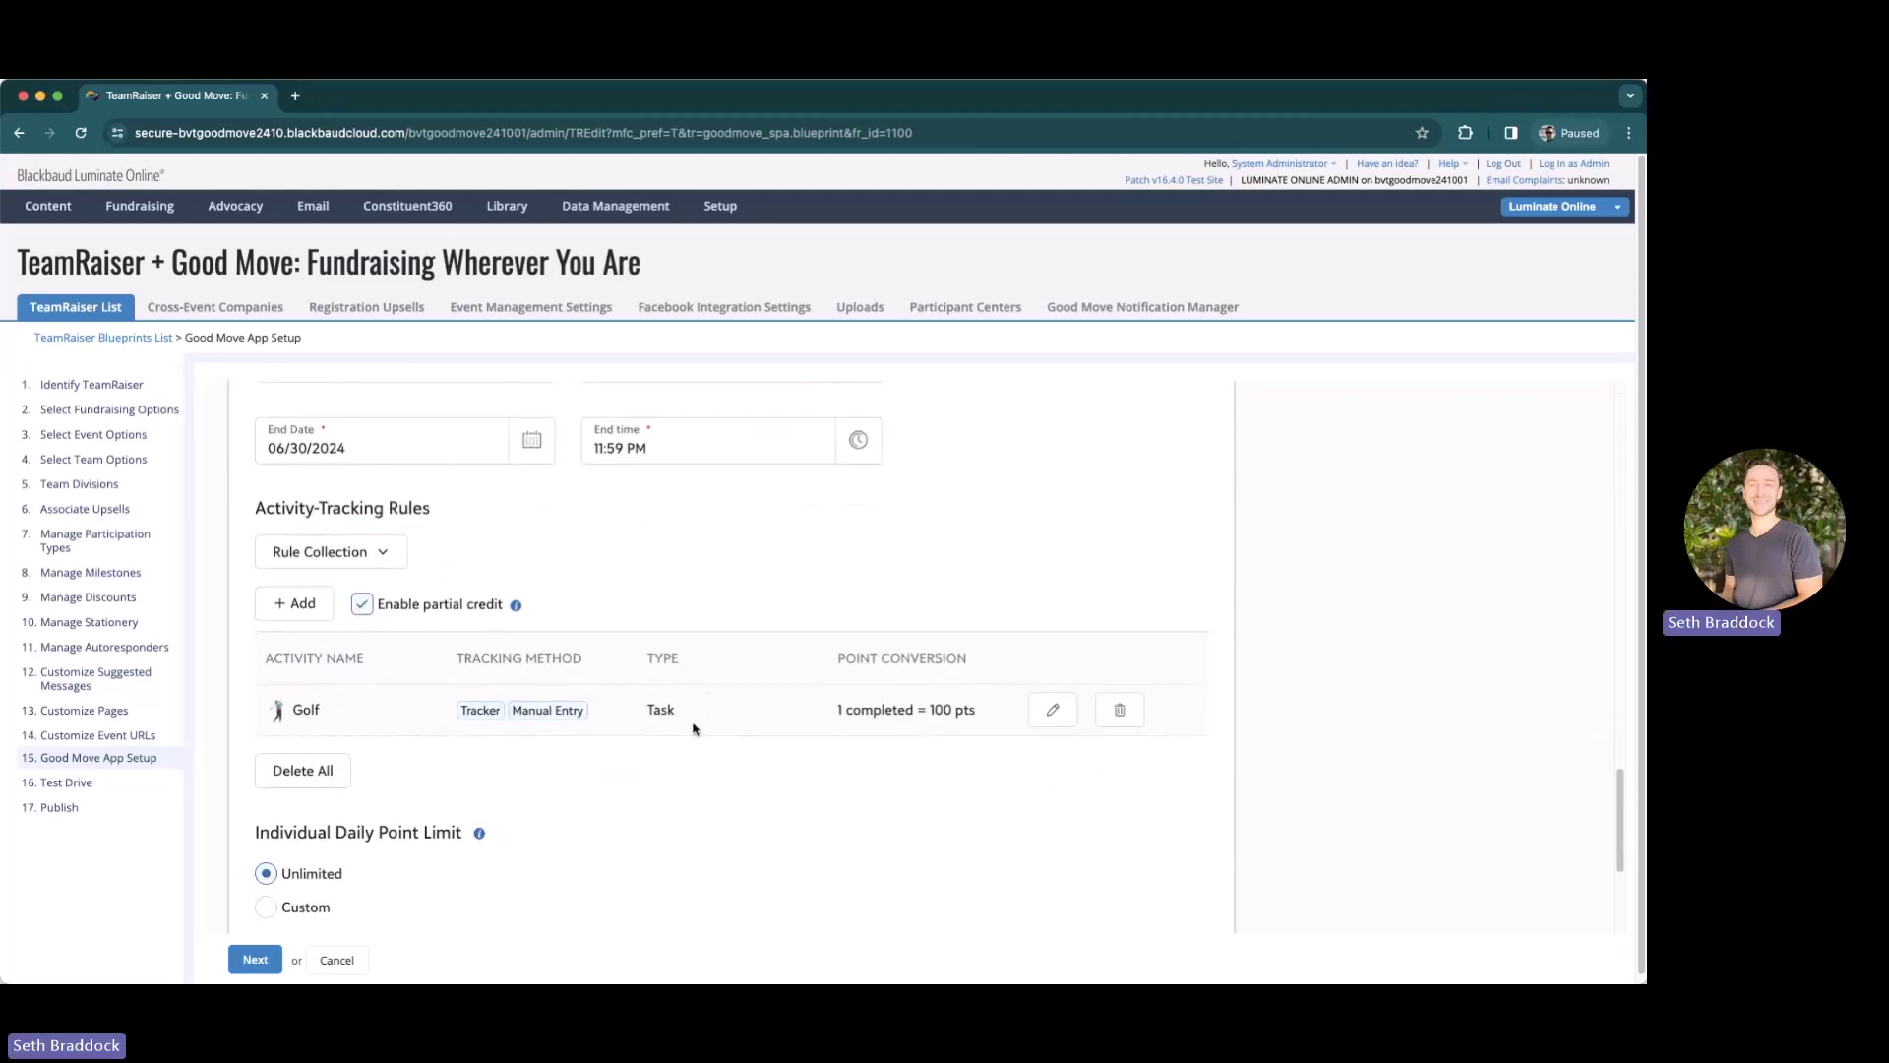
{"action": "left_click", "coordinate": [344, 556]}
{"action": "left_click", "coordinate": [330, 650]}
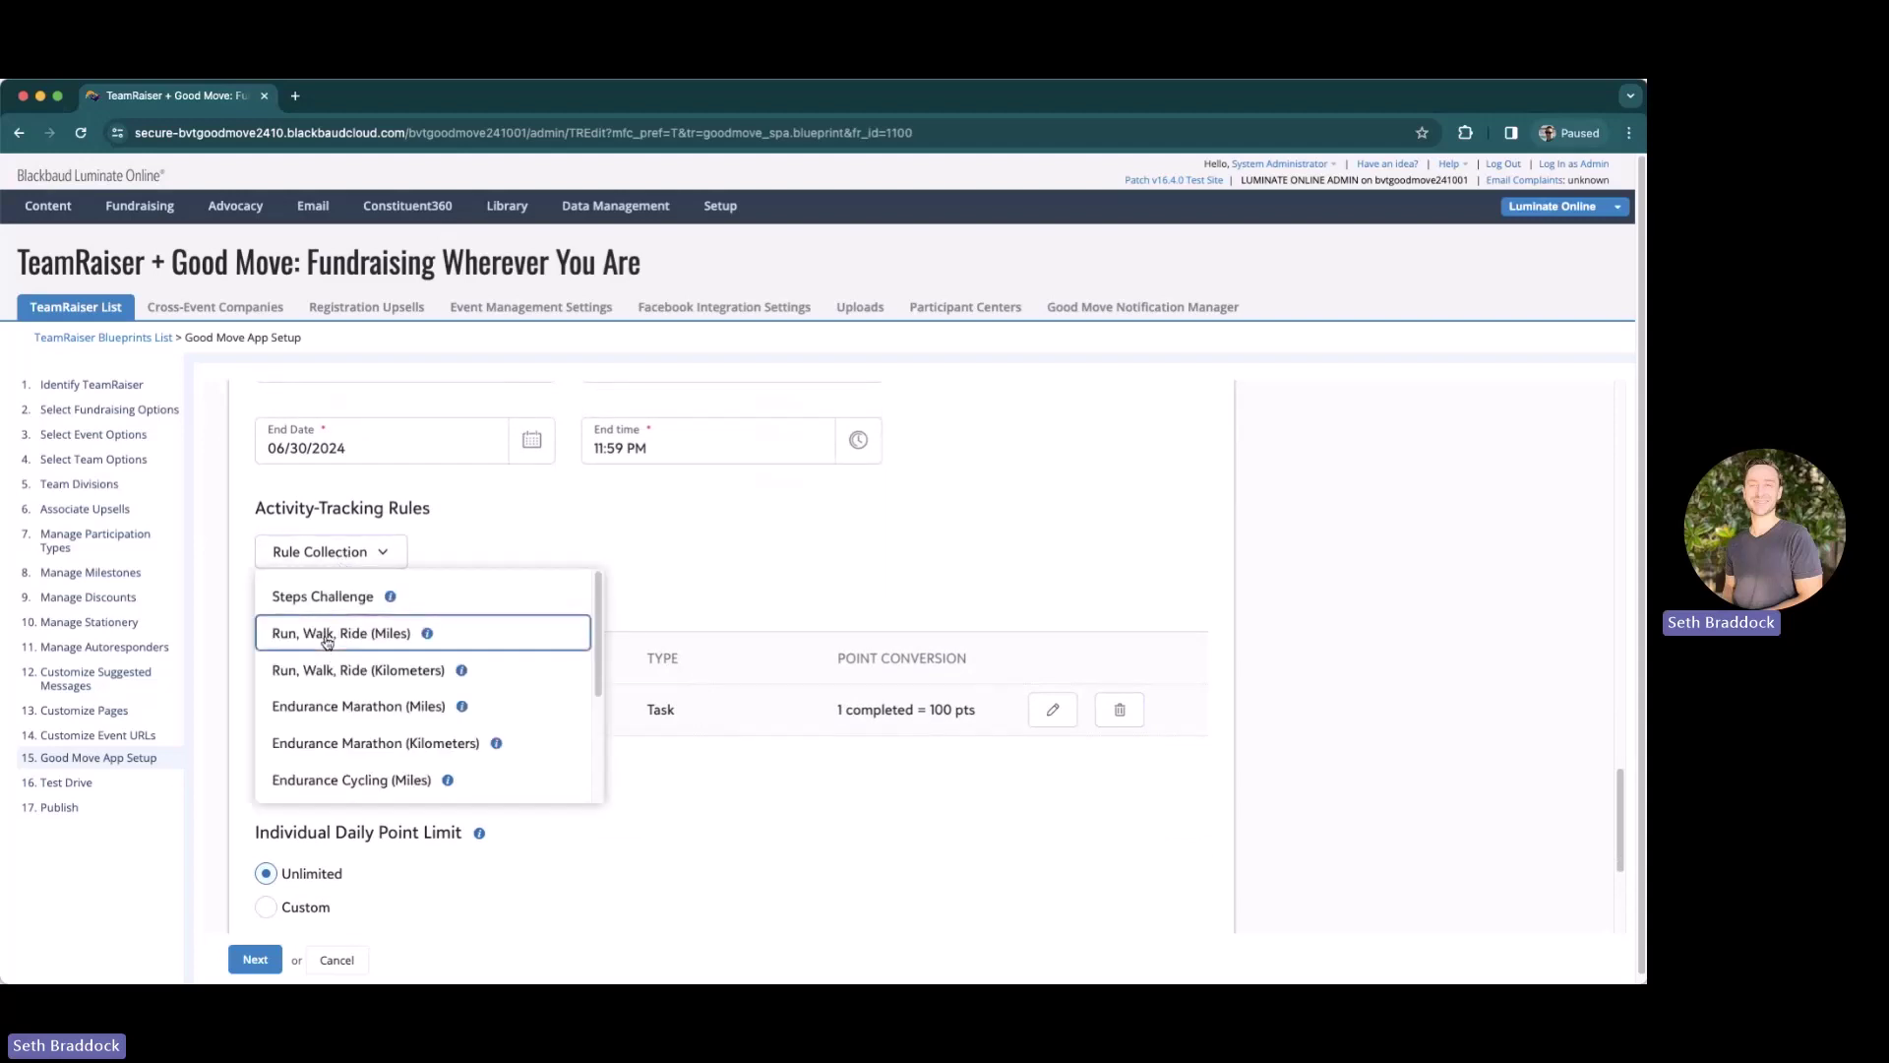
{"action": "left_click", "coordinate": [718, 535]}
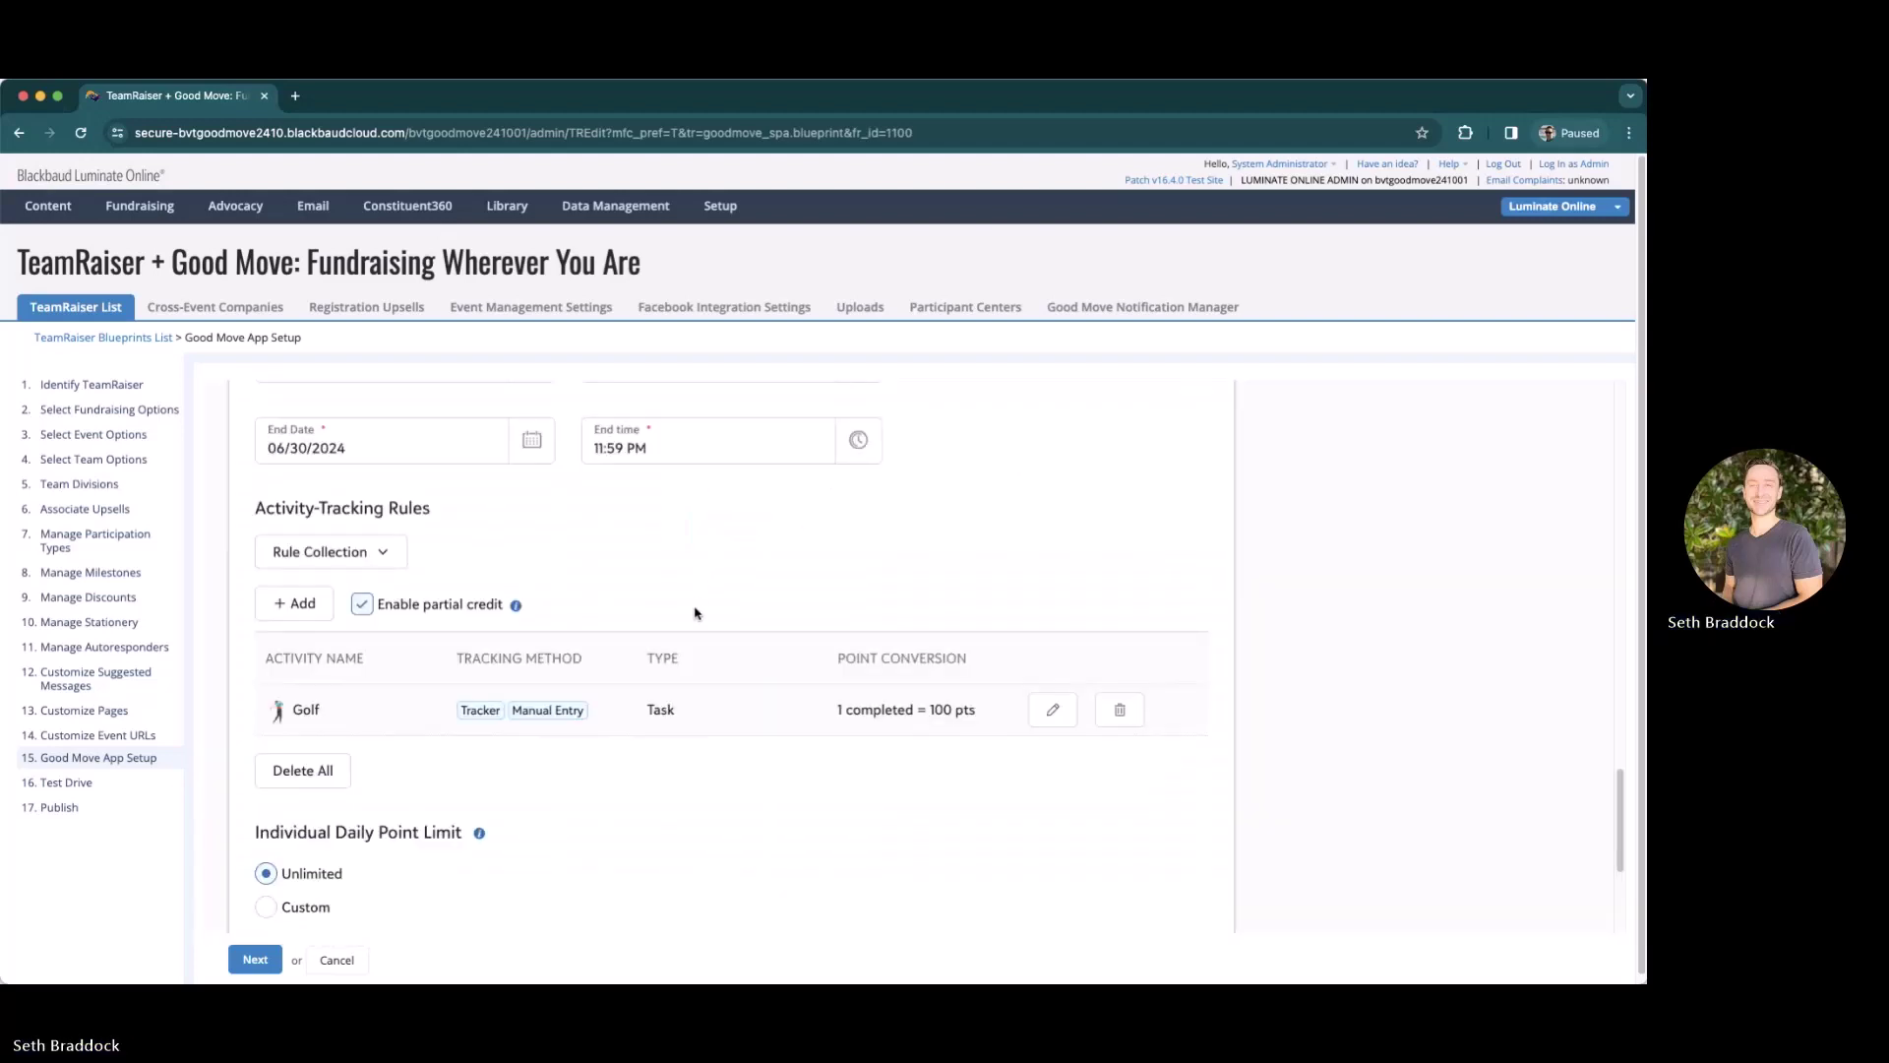
{"action": "scroll", "coordinate": [480, 630], "scroll_direction": "down", "scroll_amount": 5}
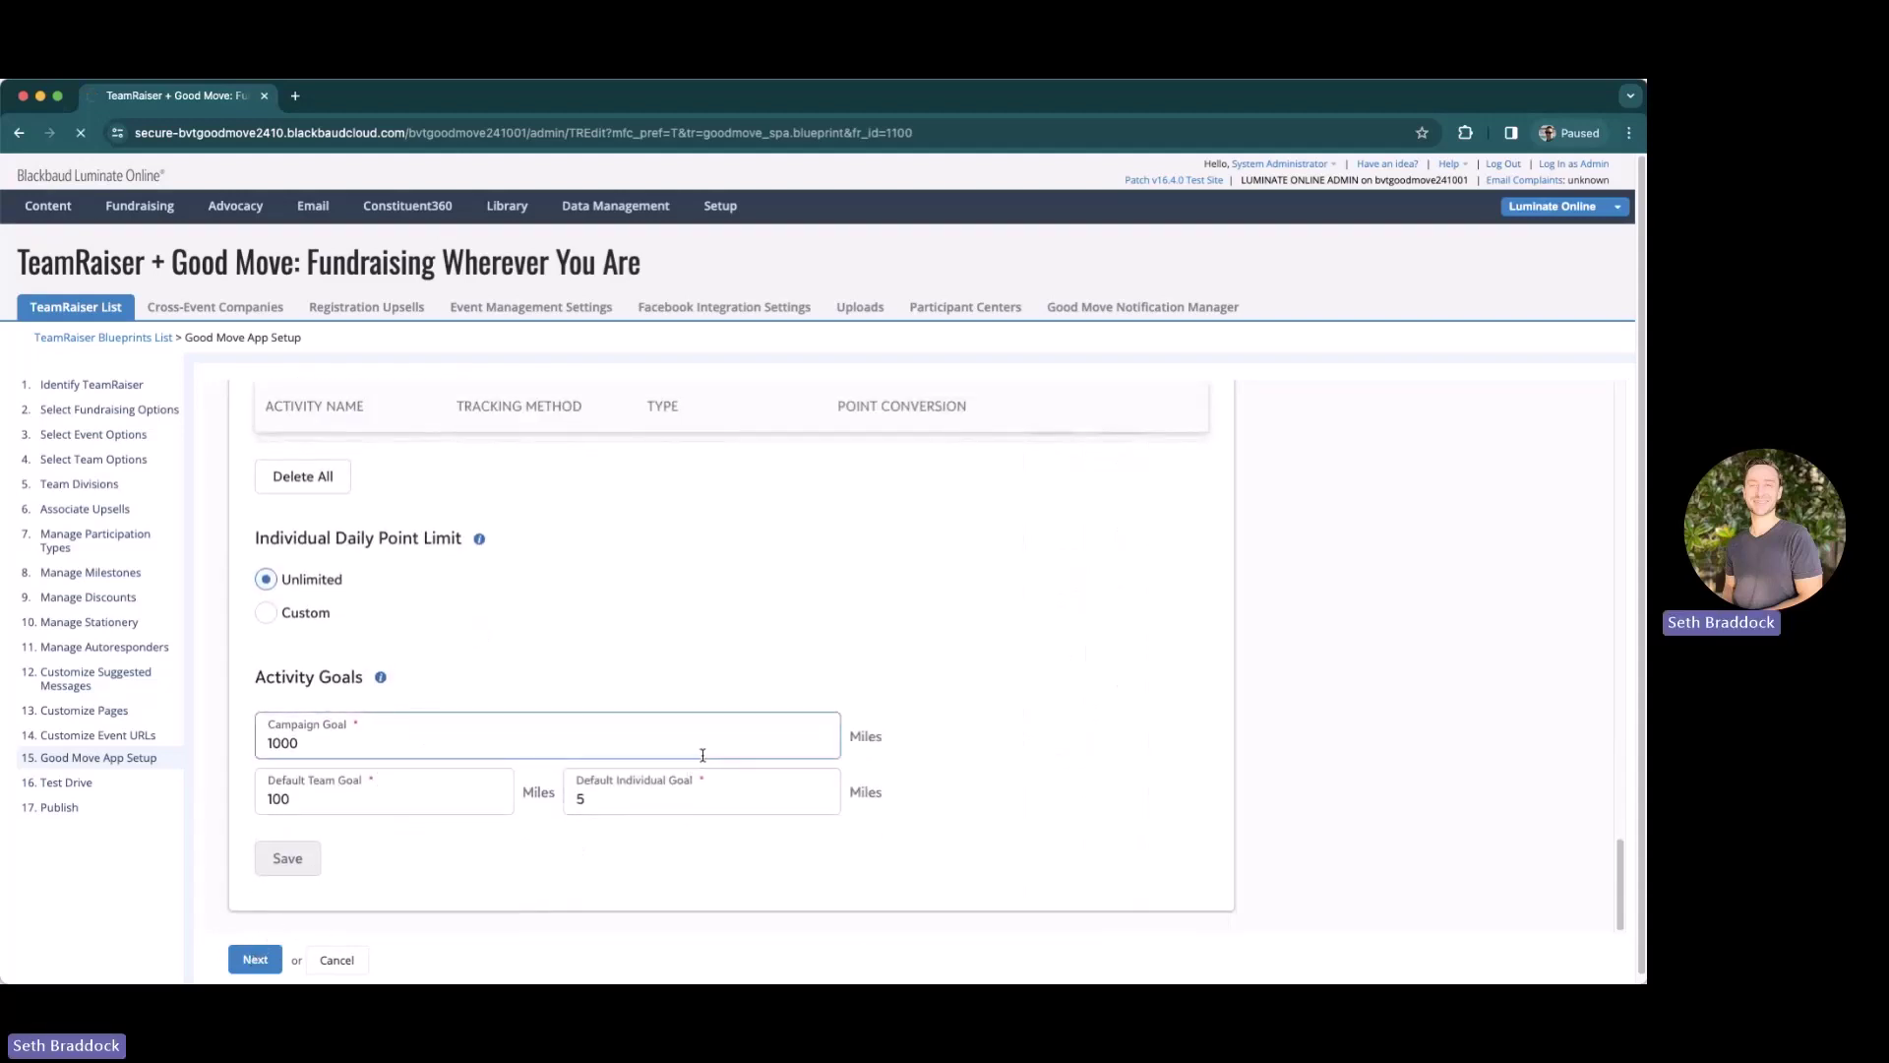
Step: Return to the blueprints list and push the annual golf outing blueprint's changes to its child events
{"action": "left_click", "coordinate": [126, 338]}
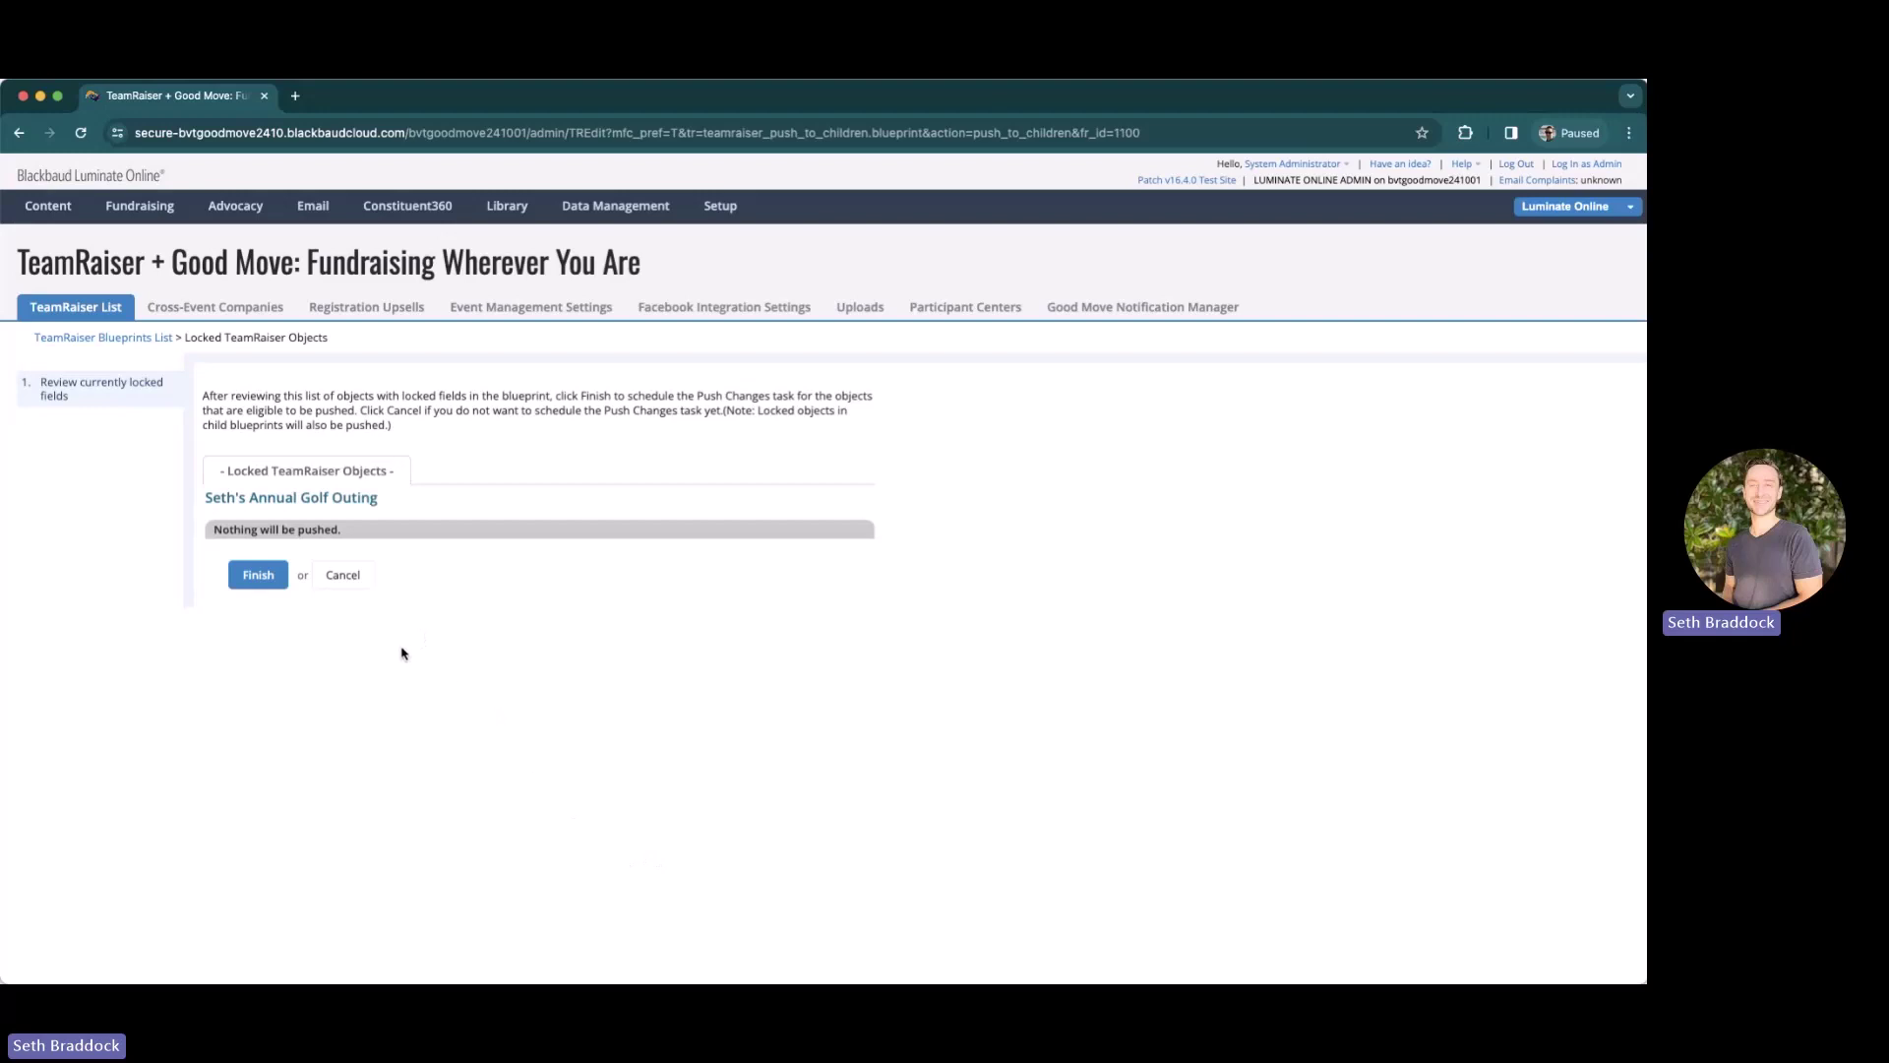
{"action": "left_click", "coordinate": [257, 575]}
{"action": "scroll", "coordinate": [112, 487], "scroll_direction": "down", "scroll_amount": 1}
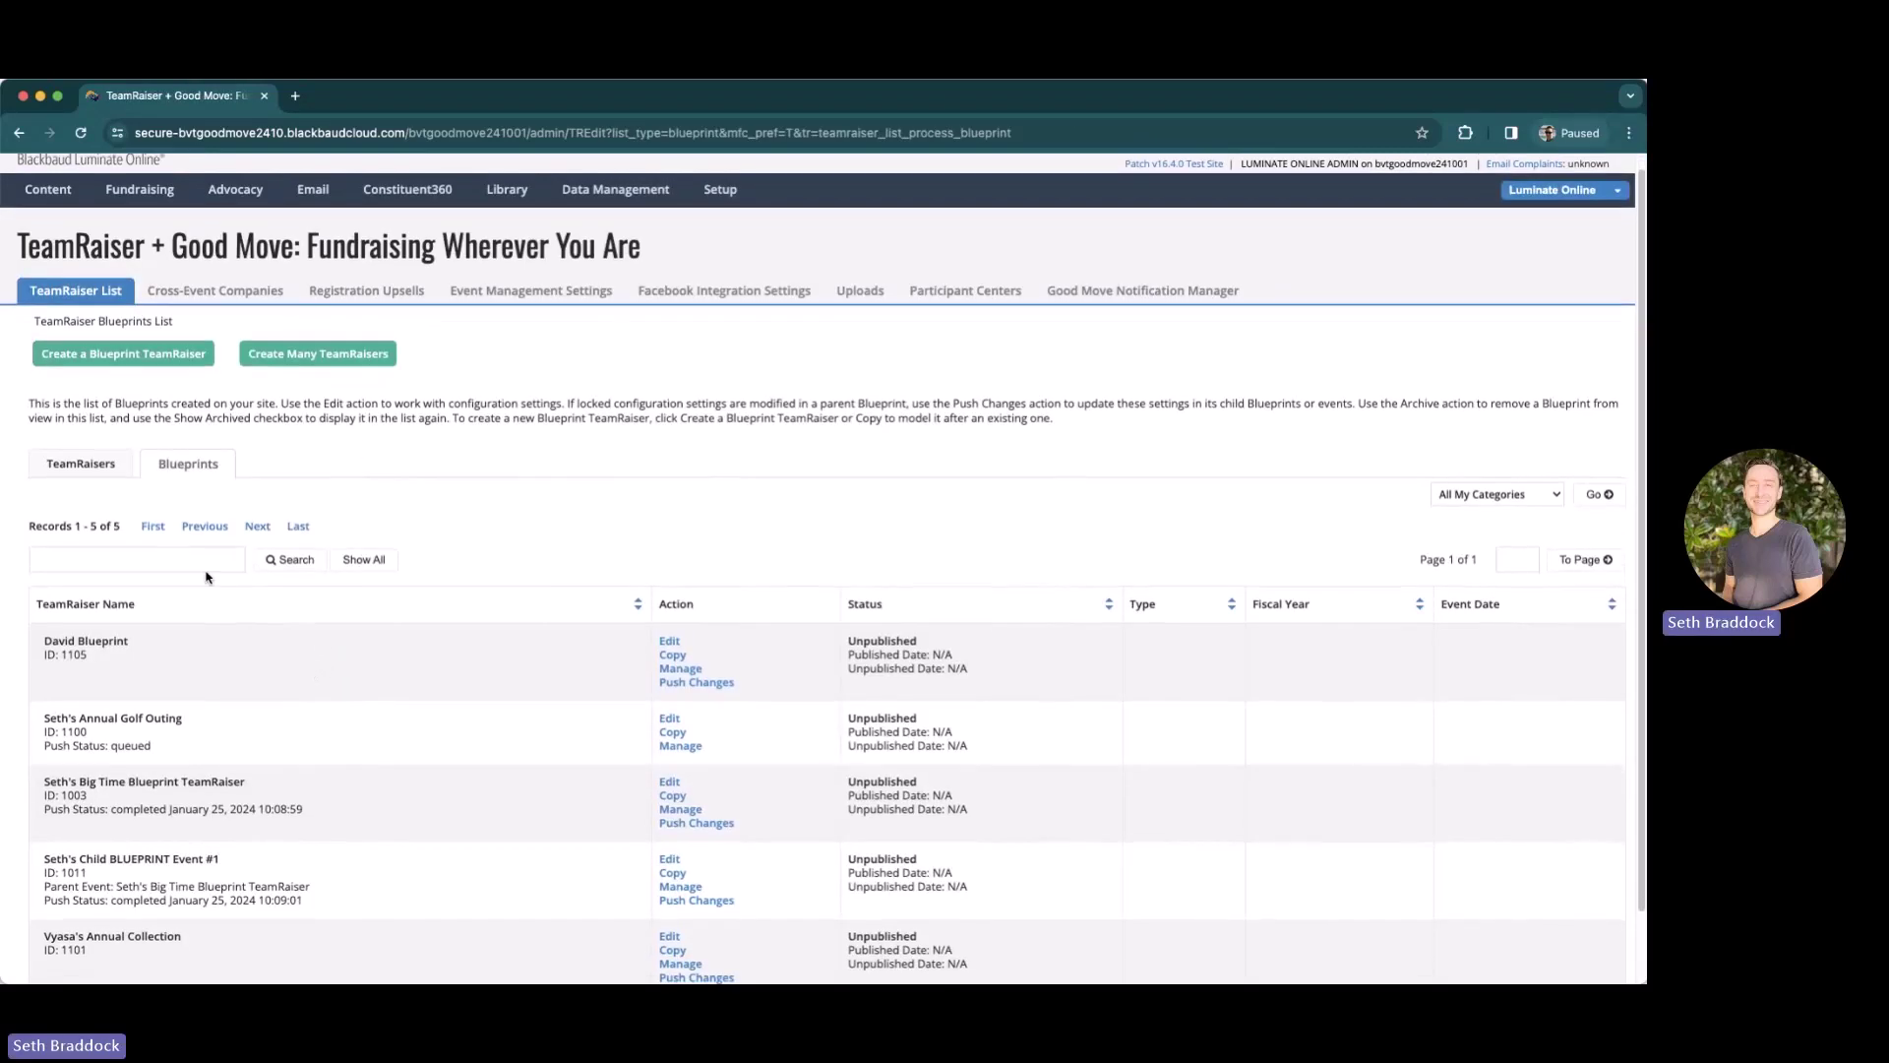
Step: Reopen the "Annual Golf Outing 2024!" child event's Good Move App Setup and check its message templates and whether its Activity Tracking settings are editable
{"action": "scroll", "coordinate": [468, 767], "scroll_direction": "down", "scroll_amount": 3}
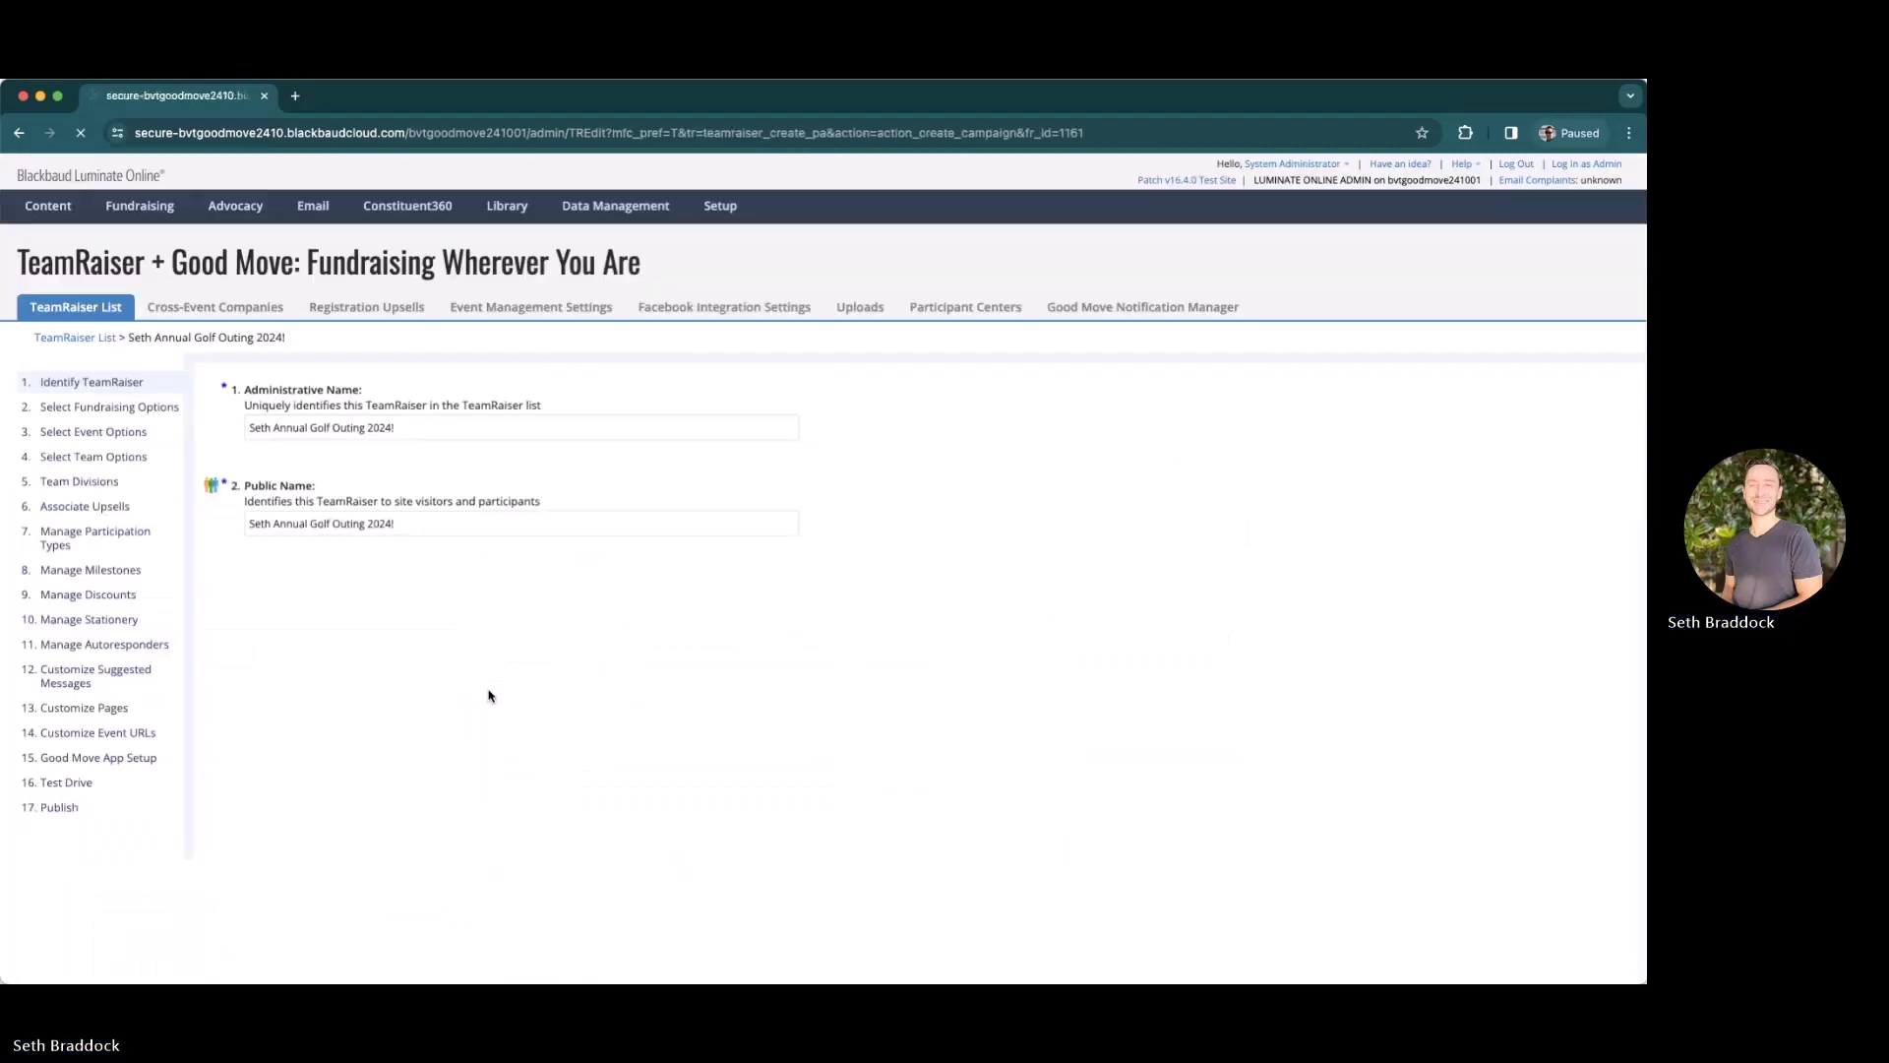
{"action": "left_click", "coordinate": [95, 760]}
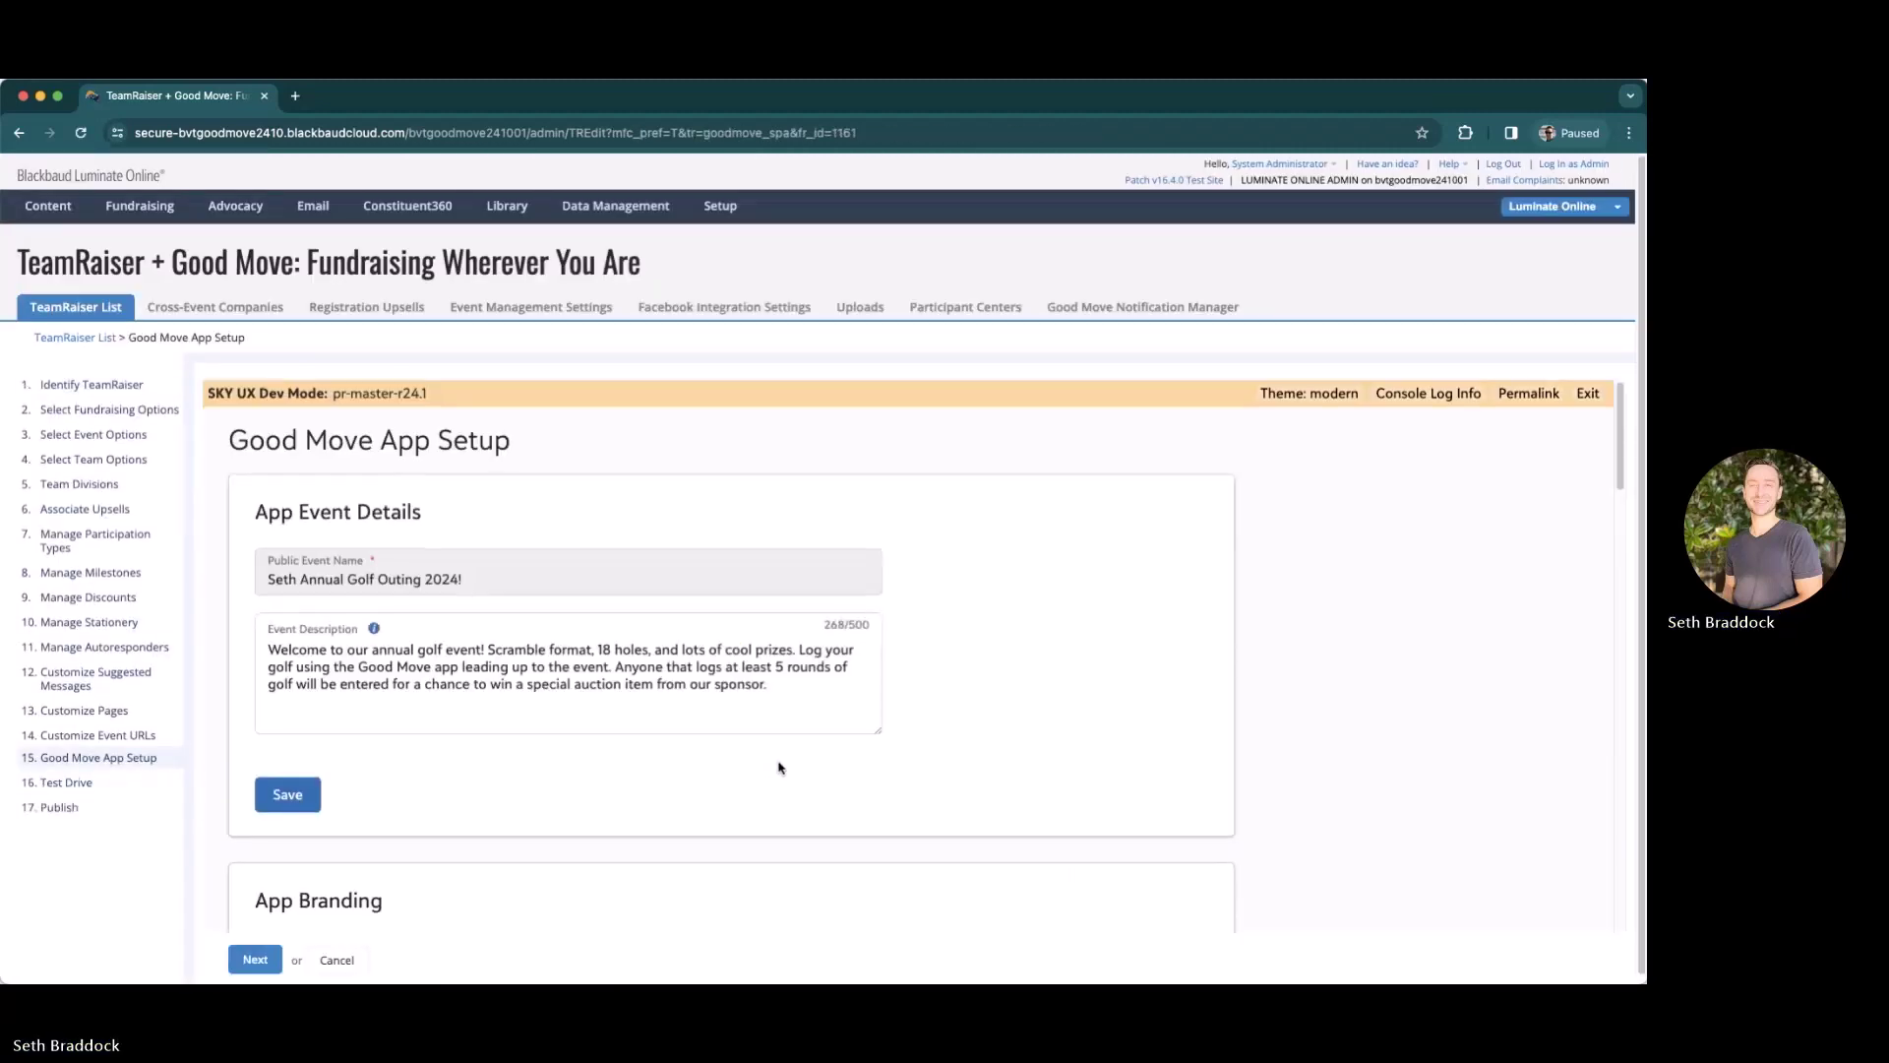
{"action": "scroll", "coordinate": [768, 767], "scroll_direction": "down", "scroll_amount": 2}
{"action": "scroll", "coordinate": [733, 773], "scroll_direction": "down", "scroll_amount": 4}
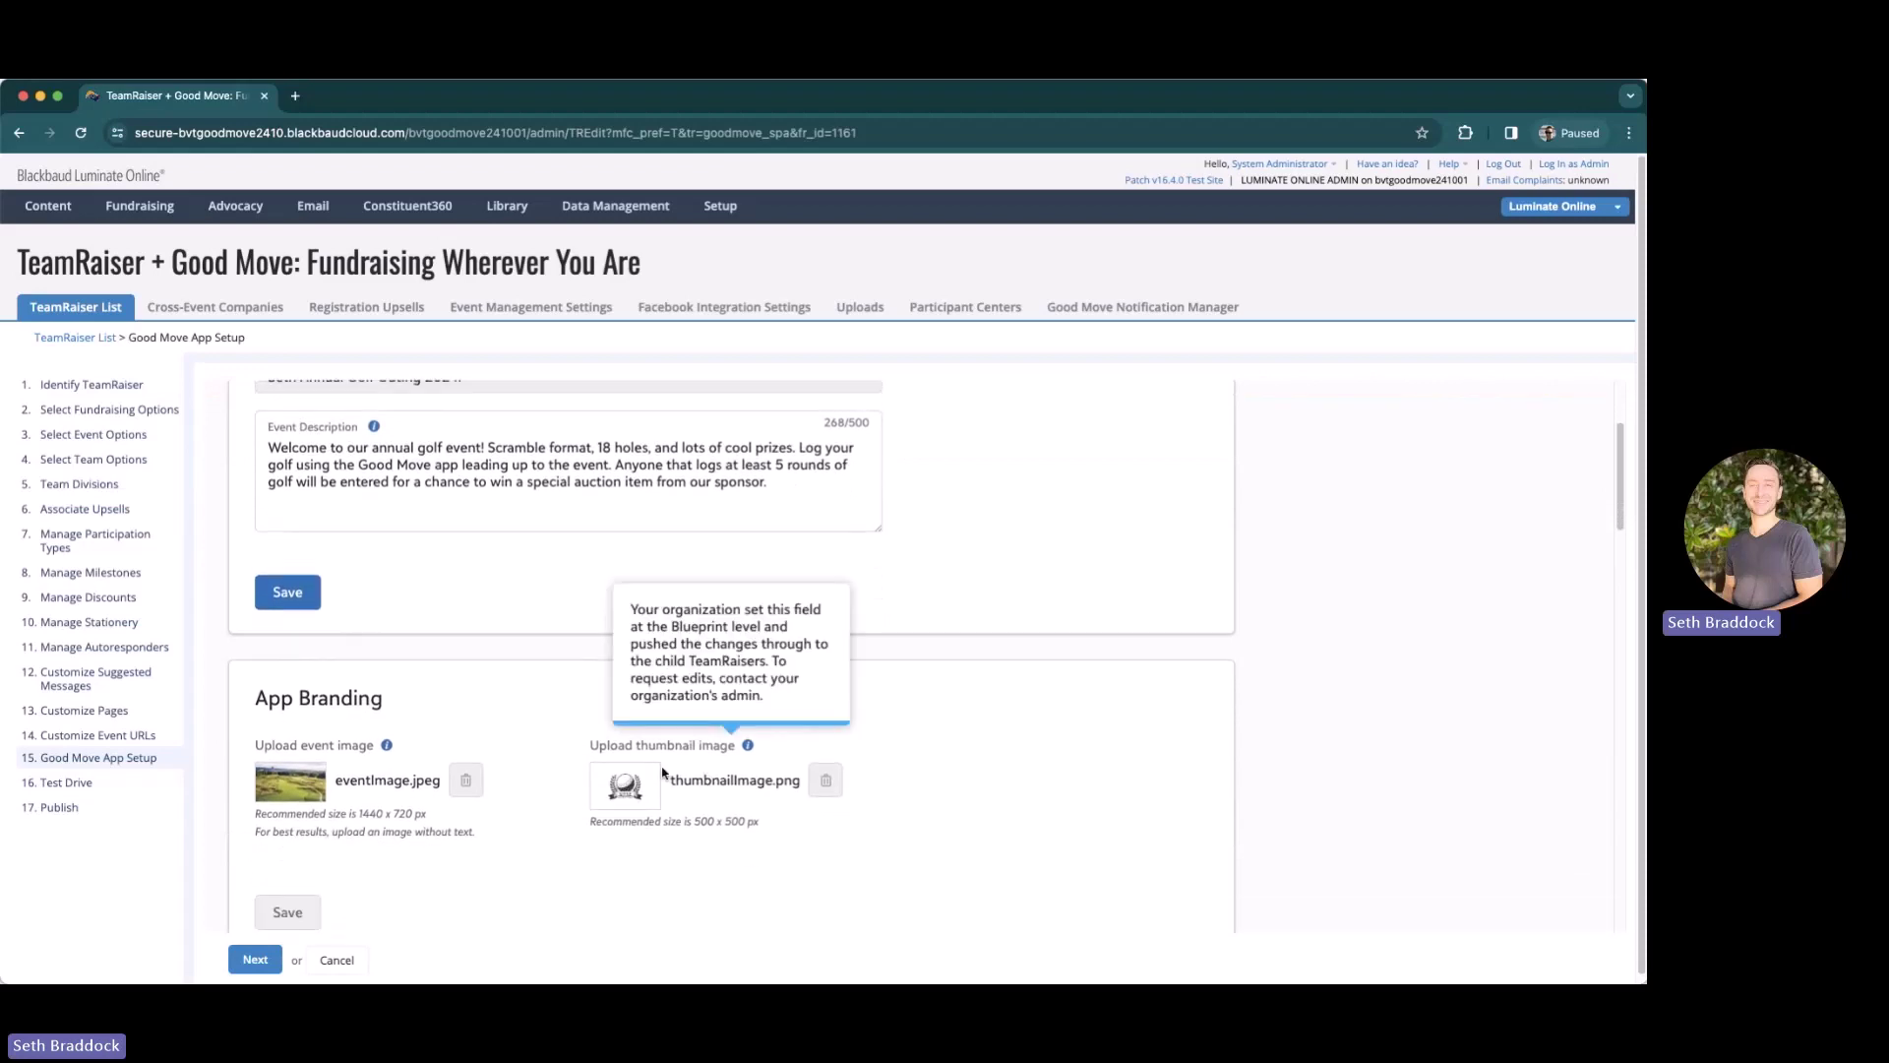
{"action": "scroll", "coordinate": [482, 664], "scroll_direction": "down", "scroll_amount": 6}
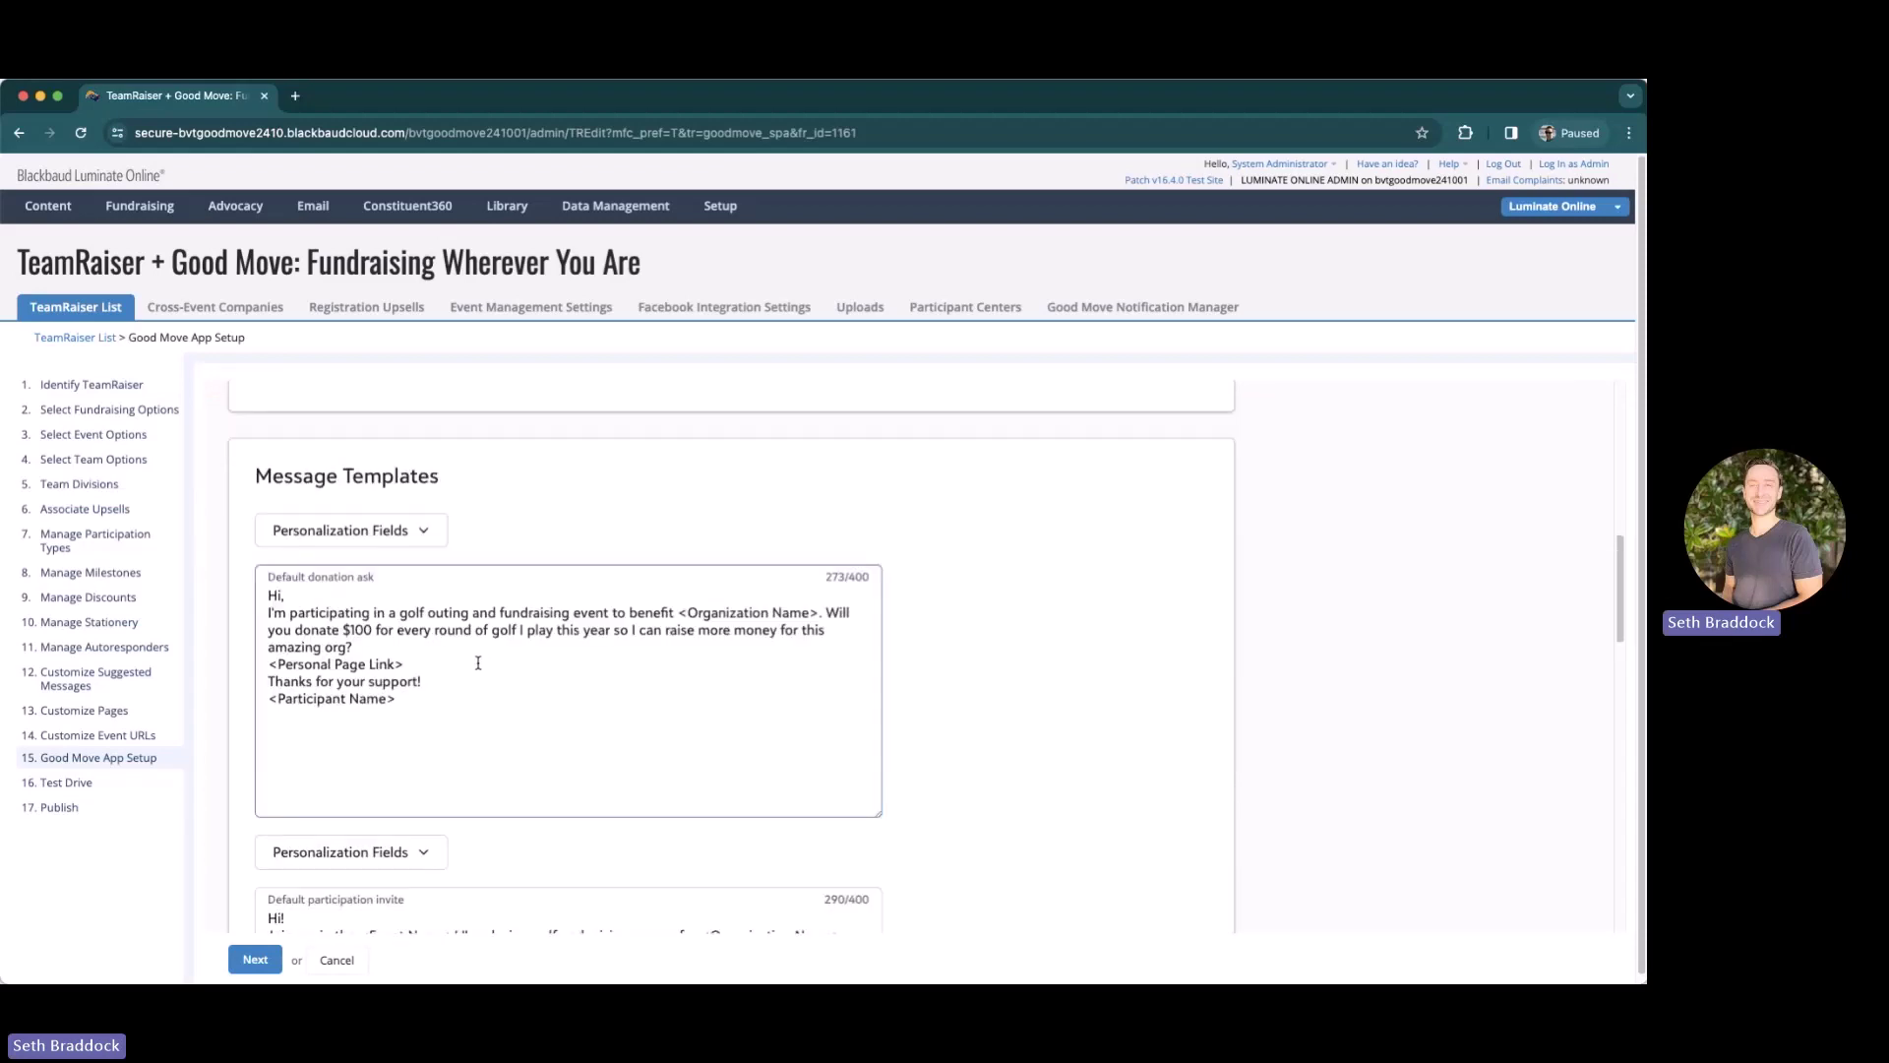
{"action": "scroll", "coordinate": [402, 734], "scroll_direction": "down", "scroll_amount": 15}
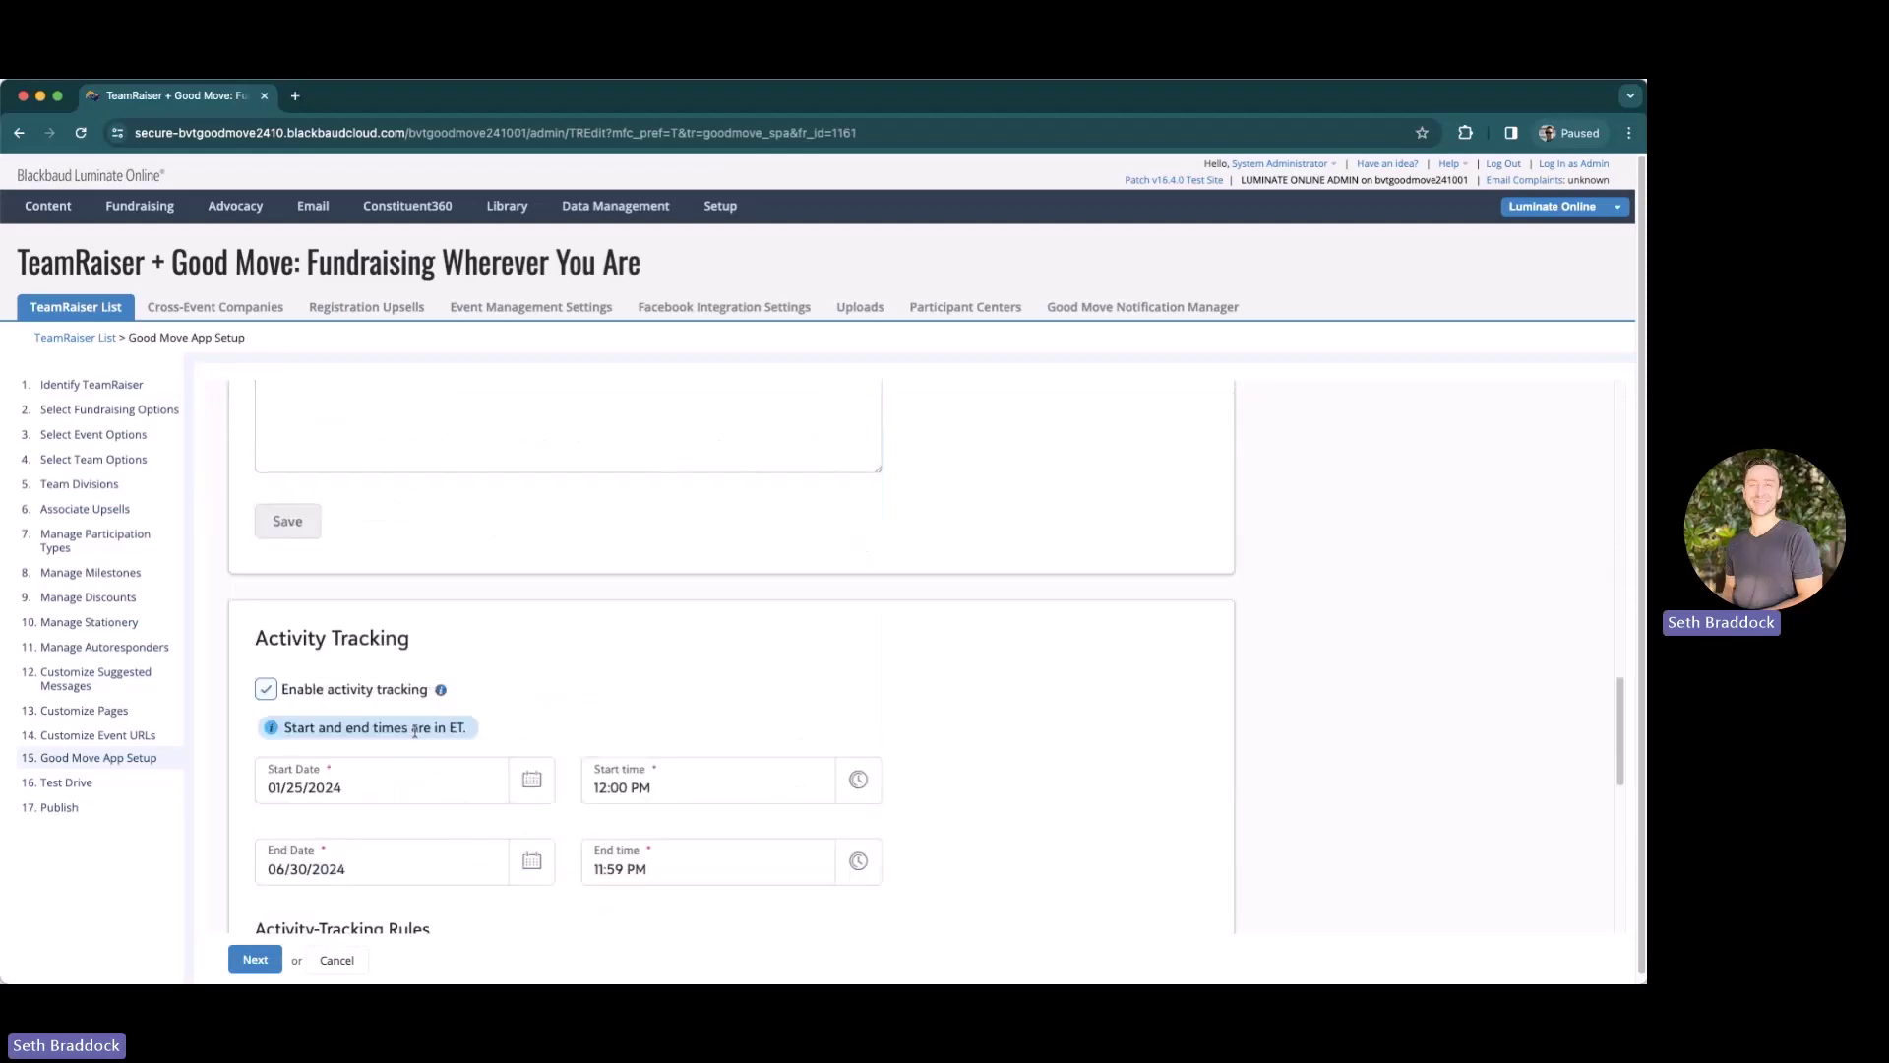
{"action": "scroll", "coordinate": [476, 726], "scroll_direction": "up", "scroll_amount": 7}
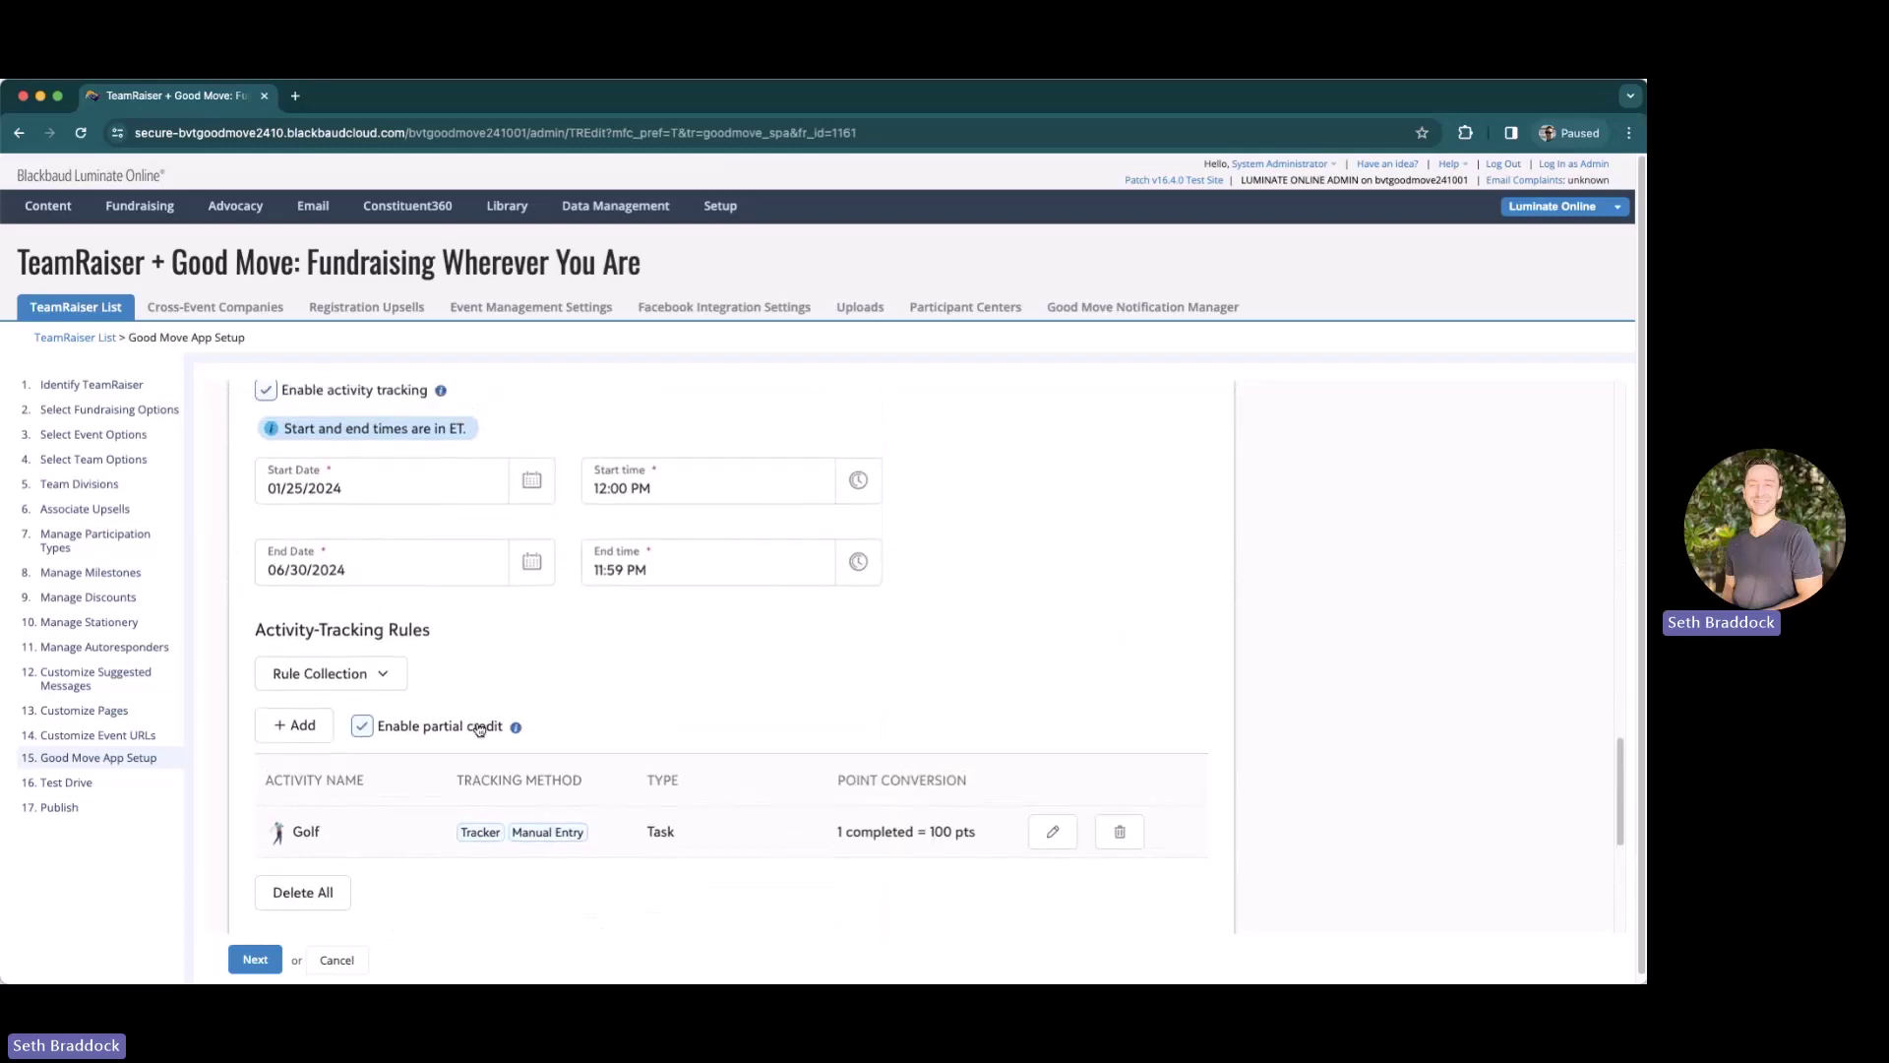
{"action": "scroll", "coordinate": [482, 722], "scroll_direction": "down", "scroll_amount": 6}
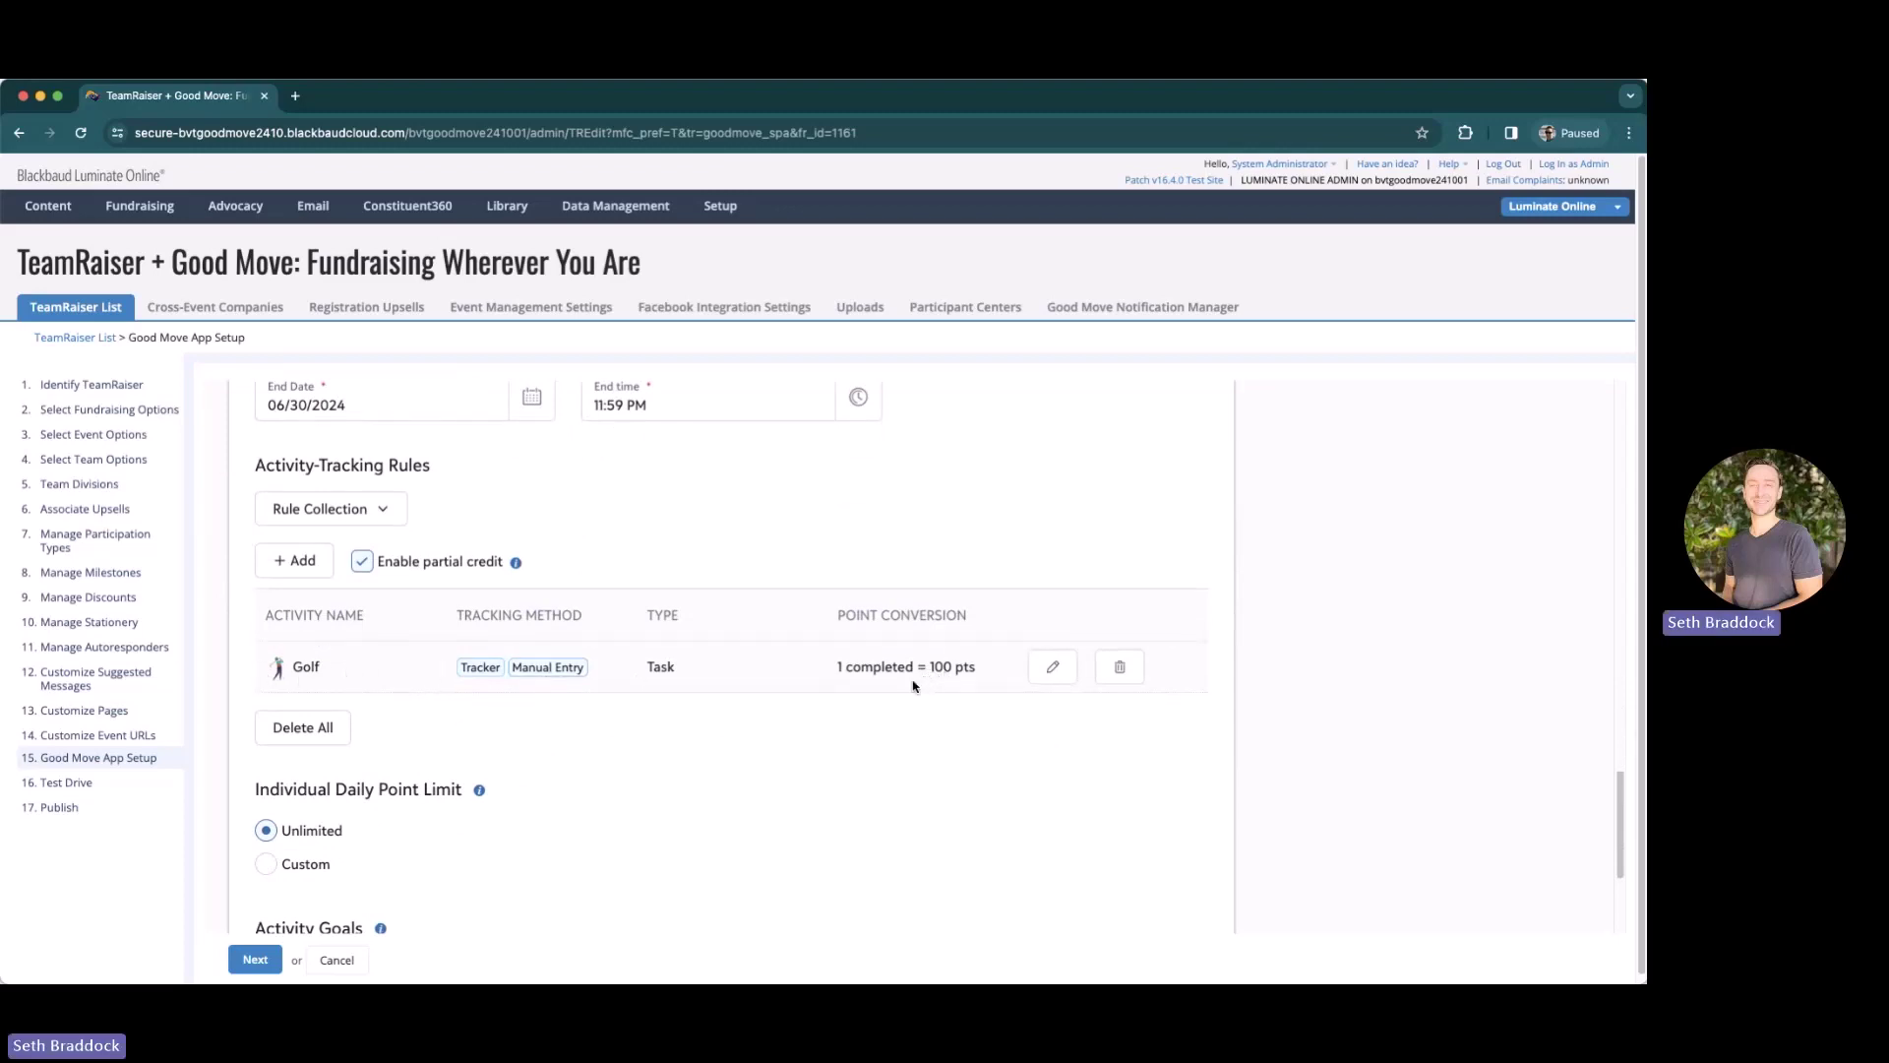
{"action": "scroll", "coordinate": [766, 719], "scroll_direction": "up", "scroll_amount": 1}
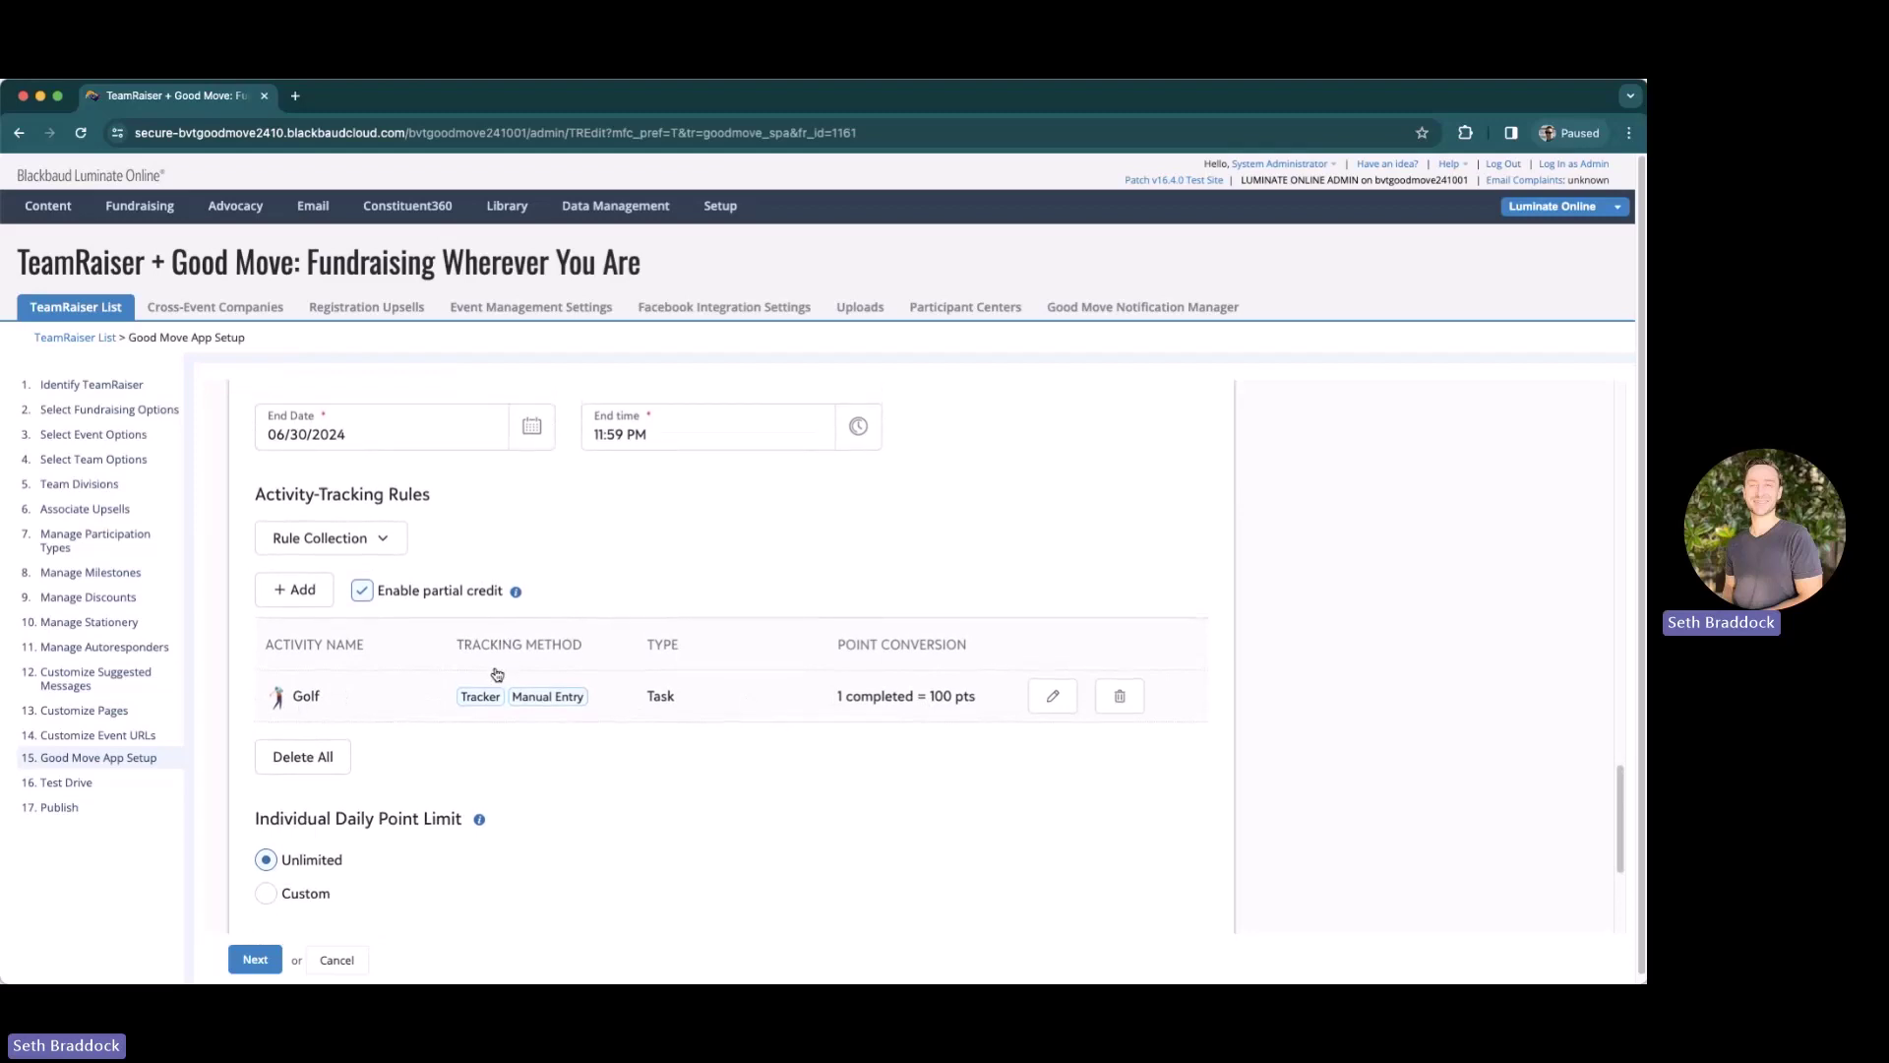
{"action": "scroll", "coordinate": [490, 638], "scroll_direction": "up", "scroll_amount": 2}
{"action": "scroll", "coordinate": [488, 637], "scroll_direction": "up", "scroll_amount": 1}
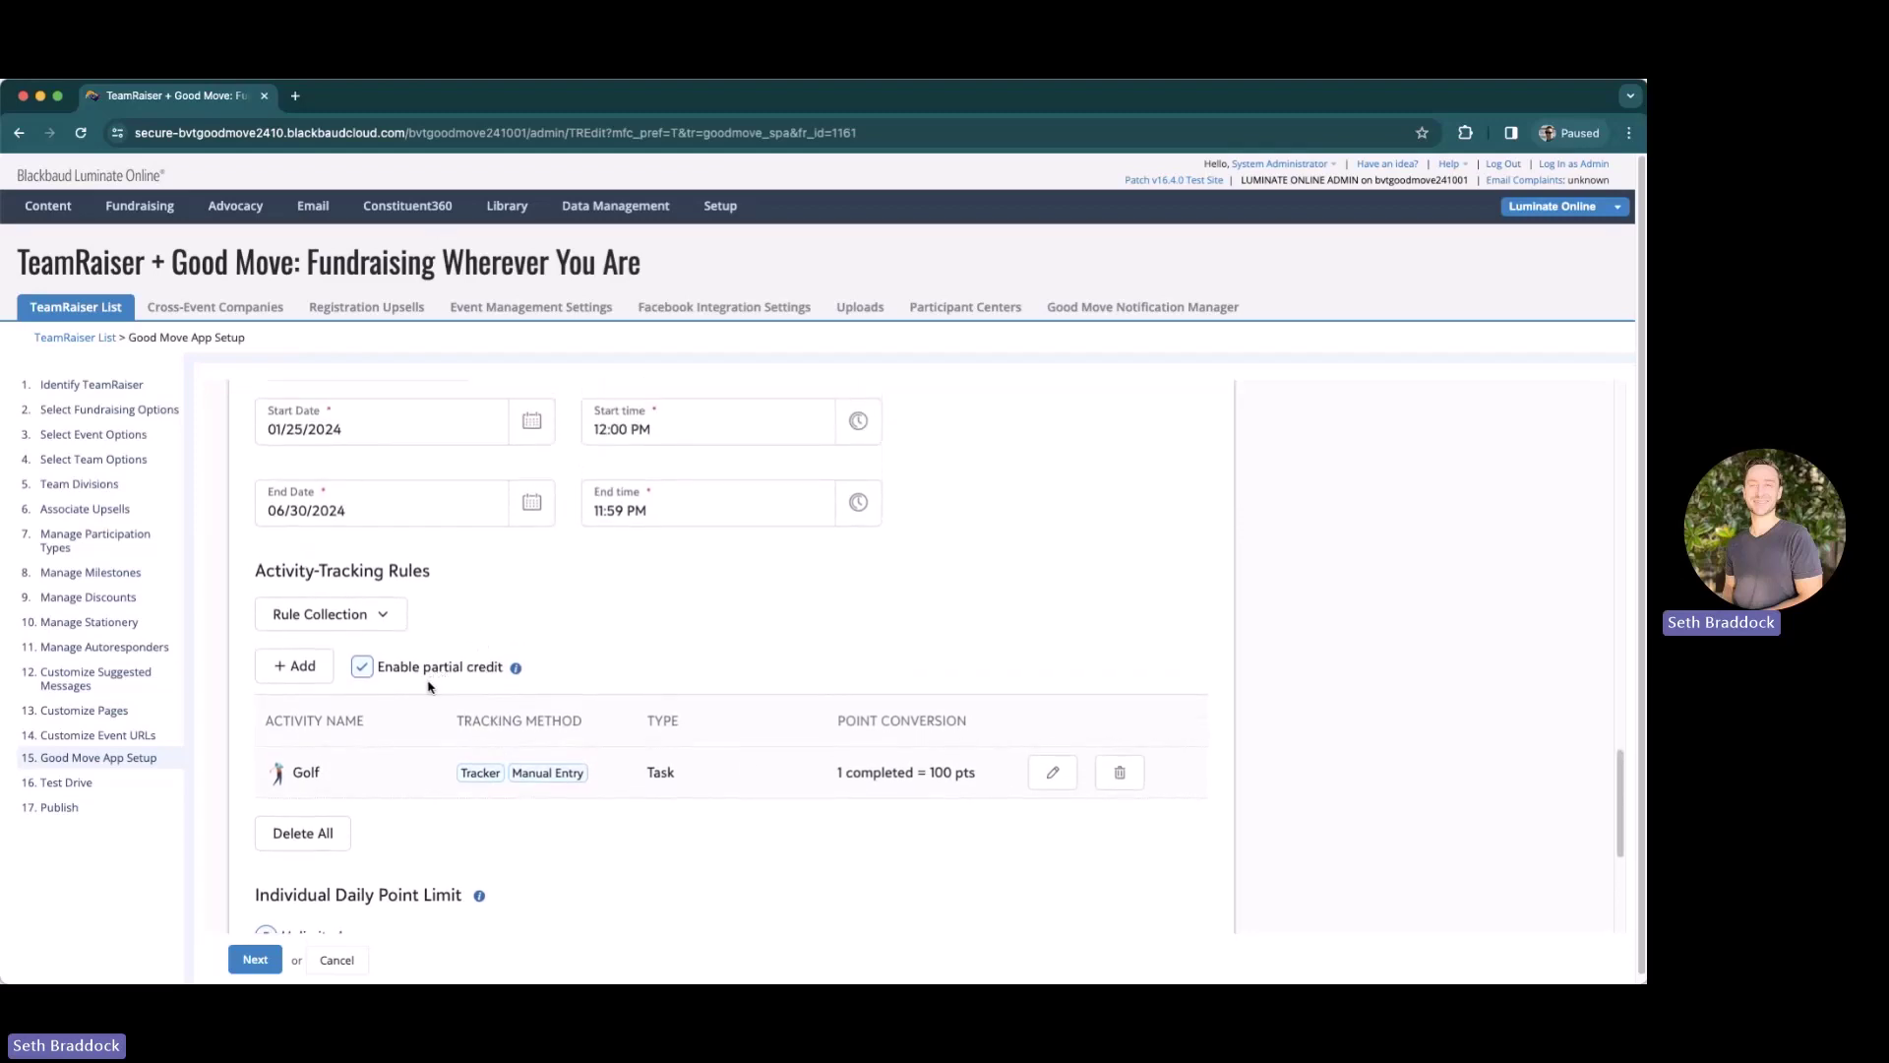
{"action": "scroll", "coordinate": [424, 694], "scroll_direction": "up", "scroll_amount": 3}
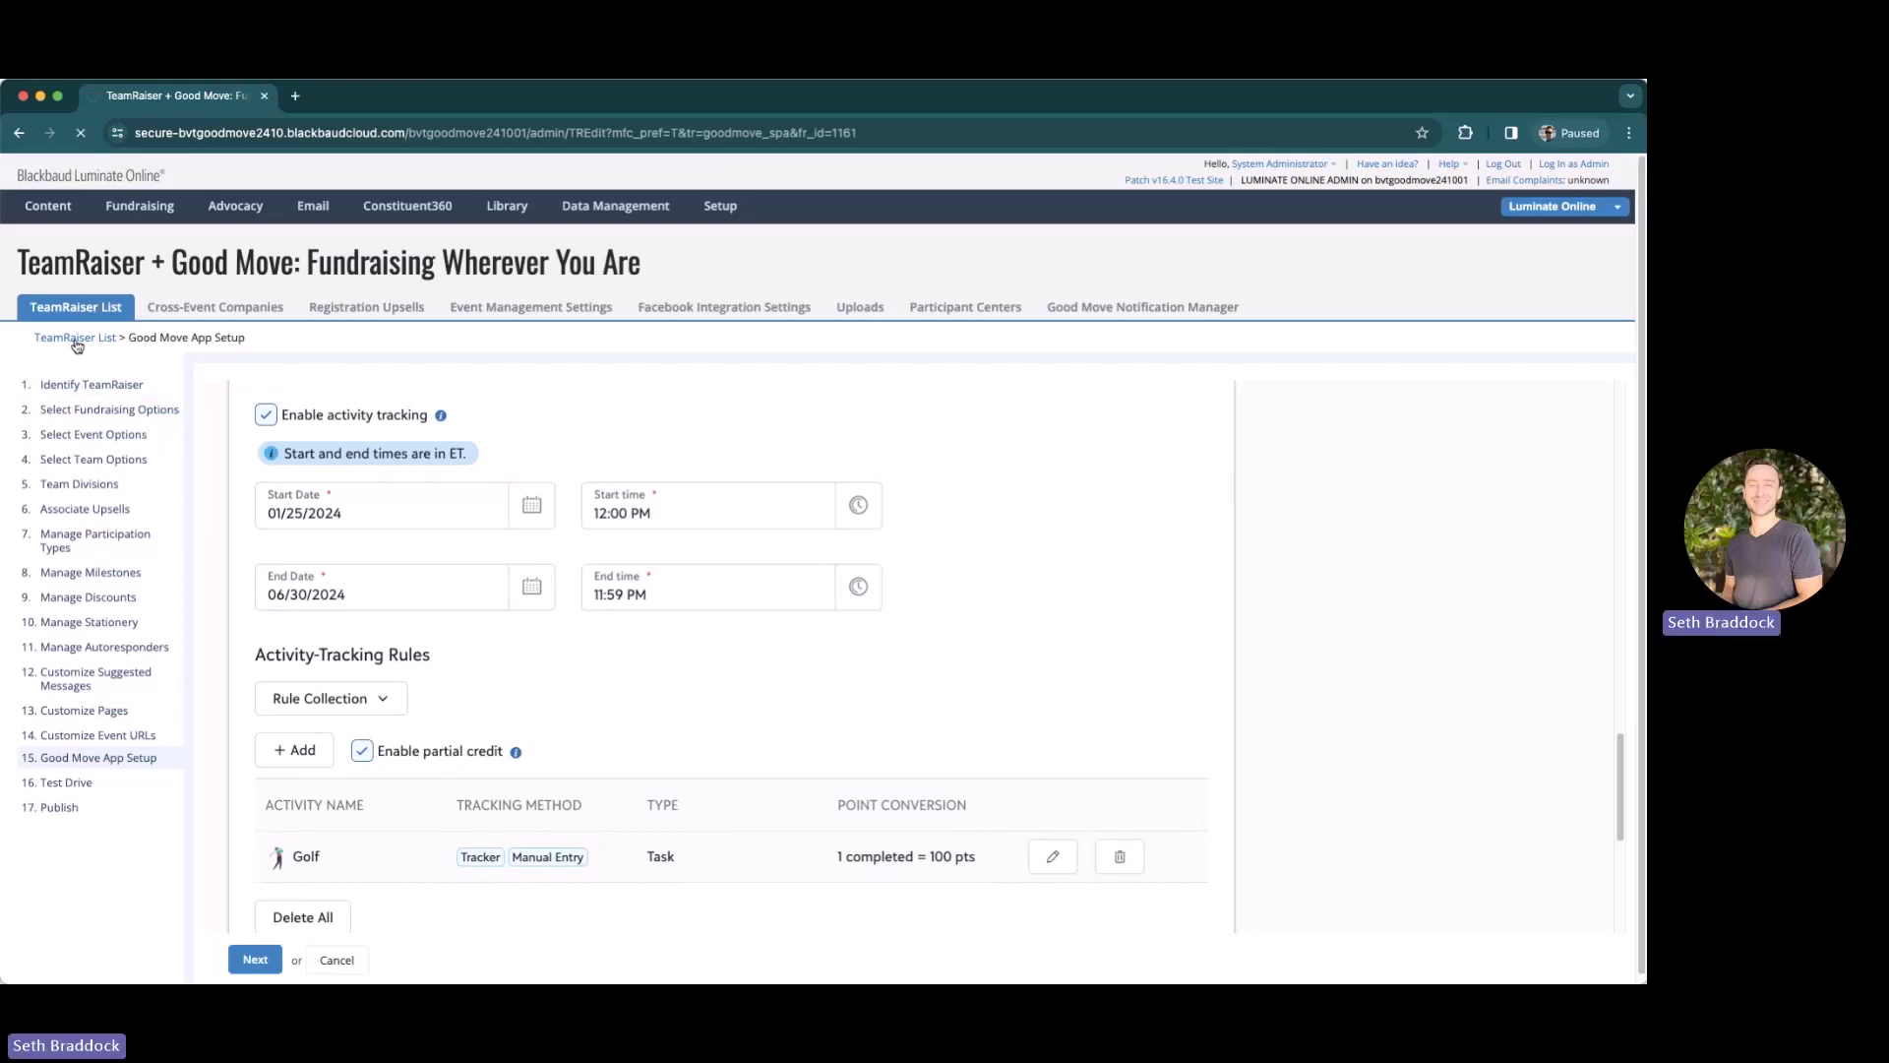
Step: Copy the annual golf outing blueprint as a child event, named with the organizer's possessive first name plus "Annual Golf Outing 2025"
{"action": "scroll", "coordinate": [285, 592], "scroll_direction": "down", "scroll_amount": 1}
{"action": "scroll", "coordinate": [283, 592], "scroll_direction": "down", "scroll_amount": 1}
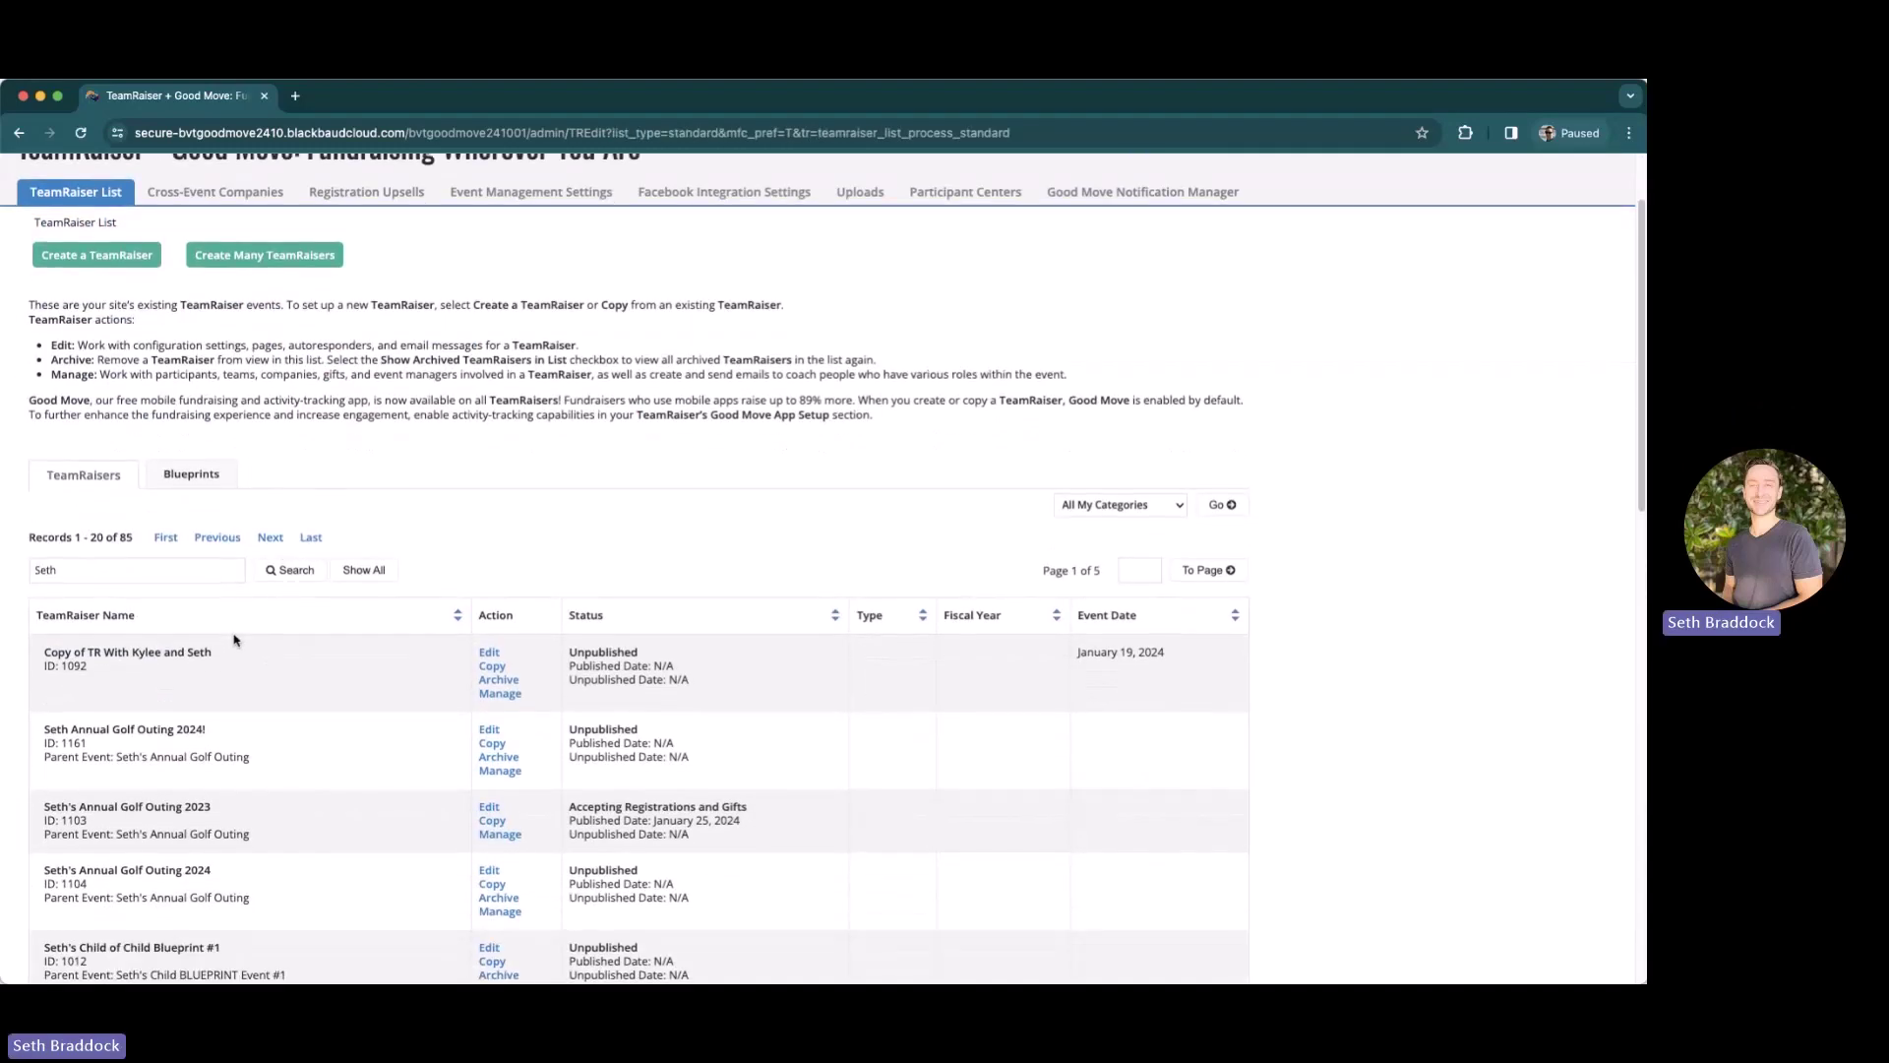
{"action": "left_click", "coordinate": [190, 476]}
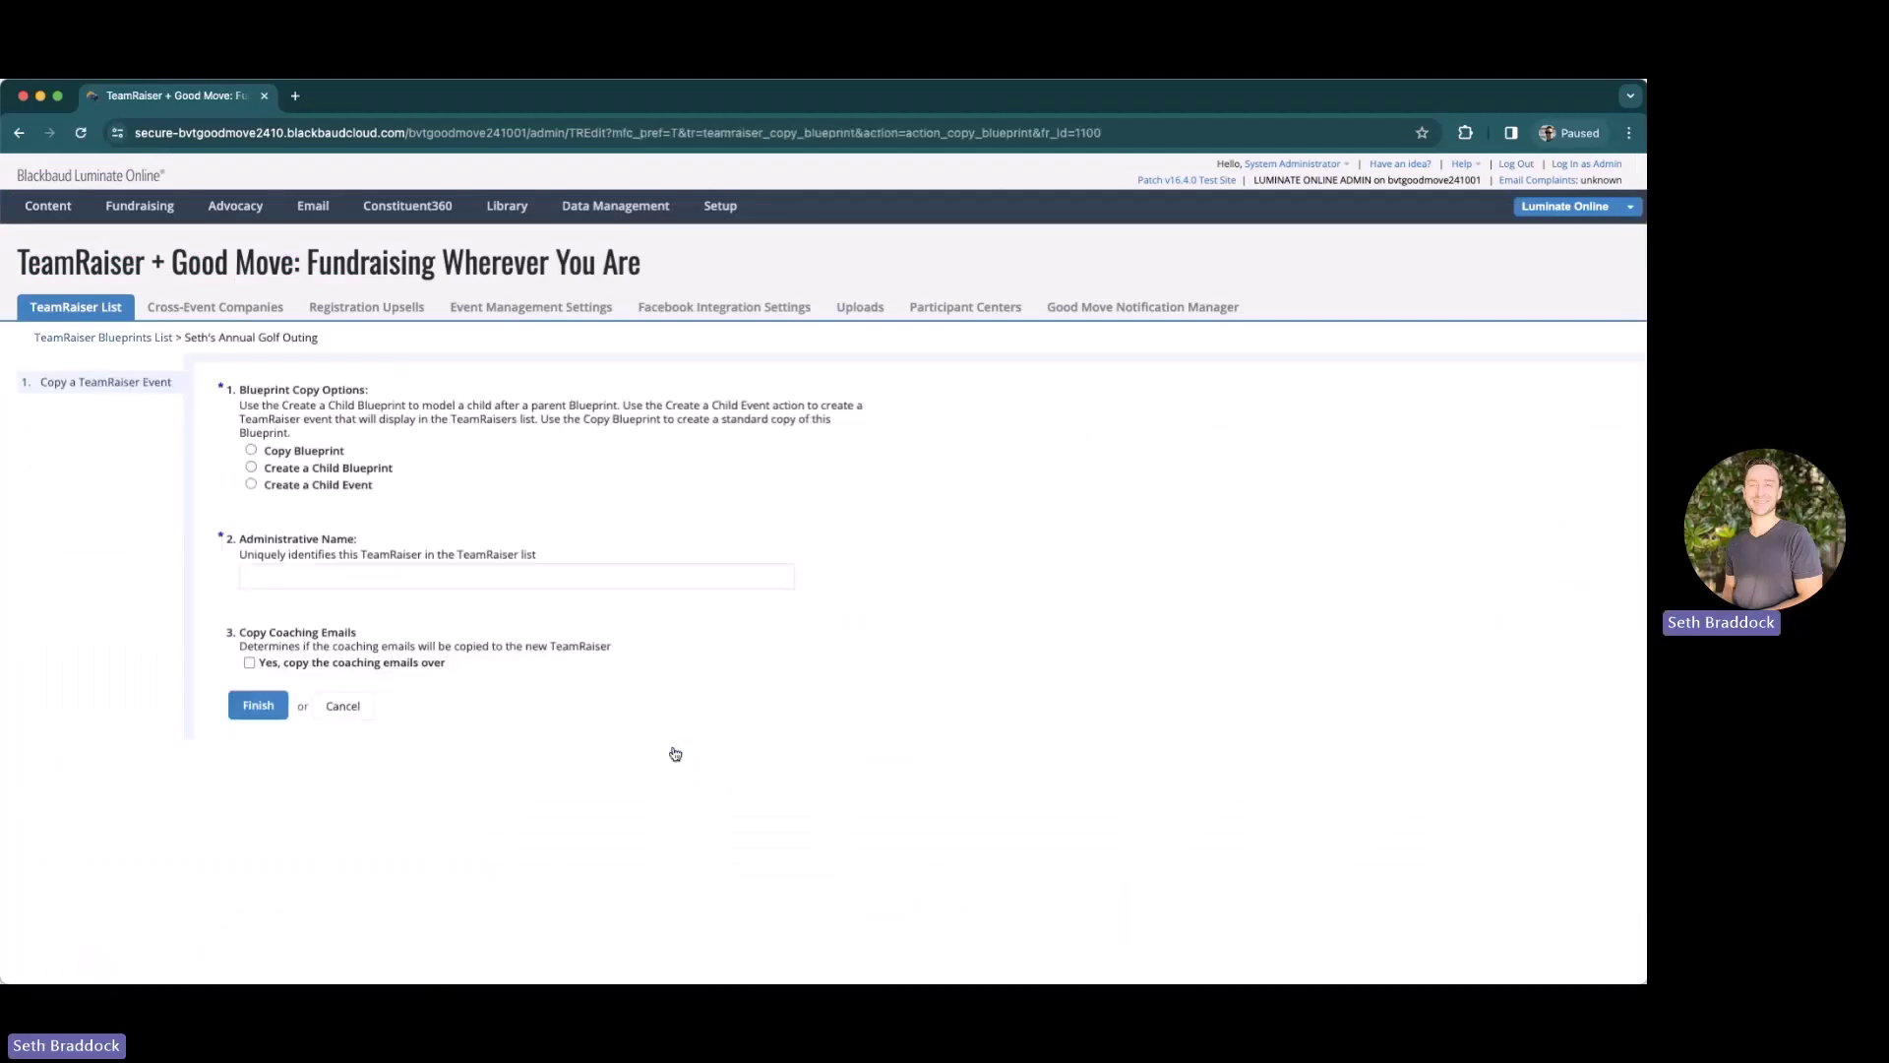
{"action": "left_click", "coordinate": [251, 484]}
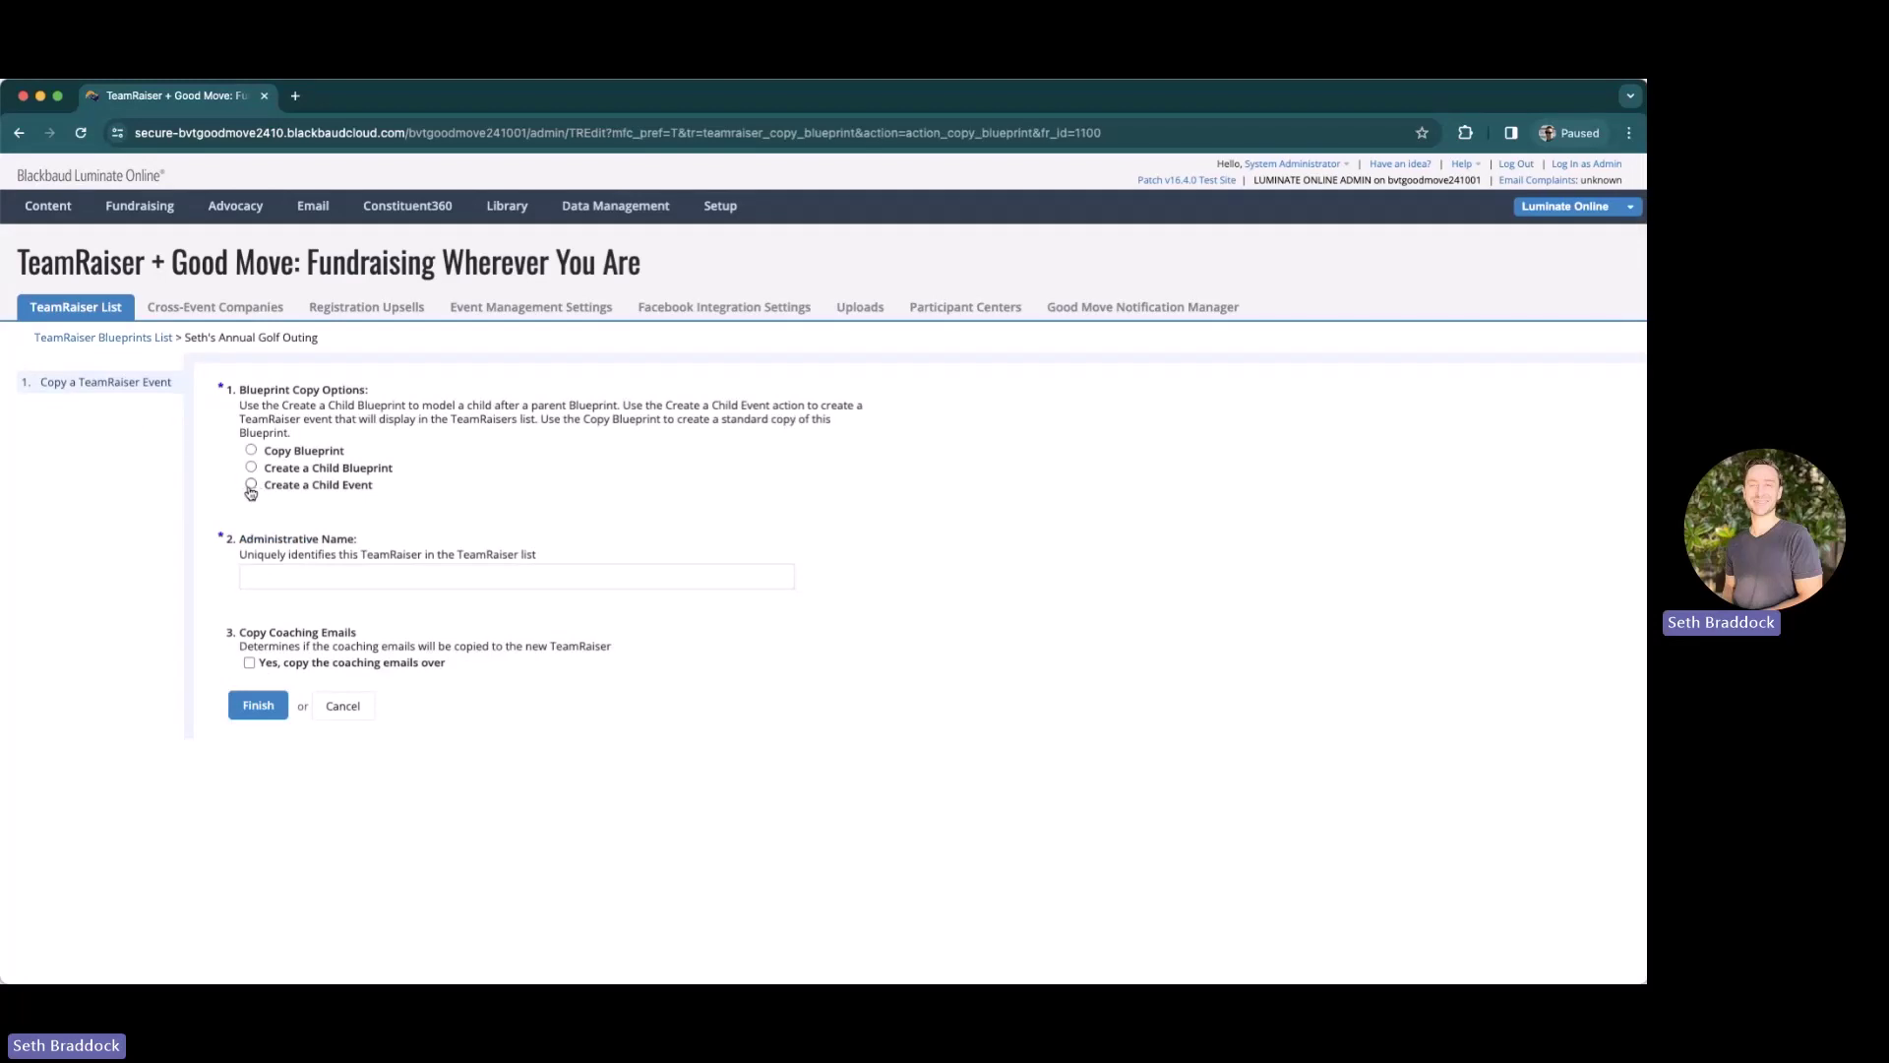
{"action": "left_click", "coordinate": [295, 577]}
{"action": "type", "text": "Seth's Annual Golf Outing 2025"}
{"action": "left_click", "coordinate": [248, 707]}
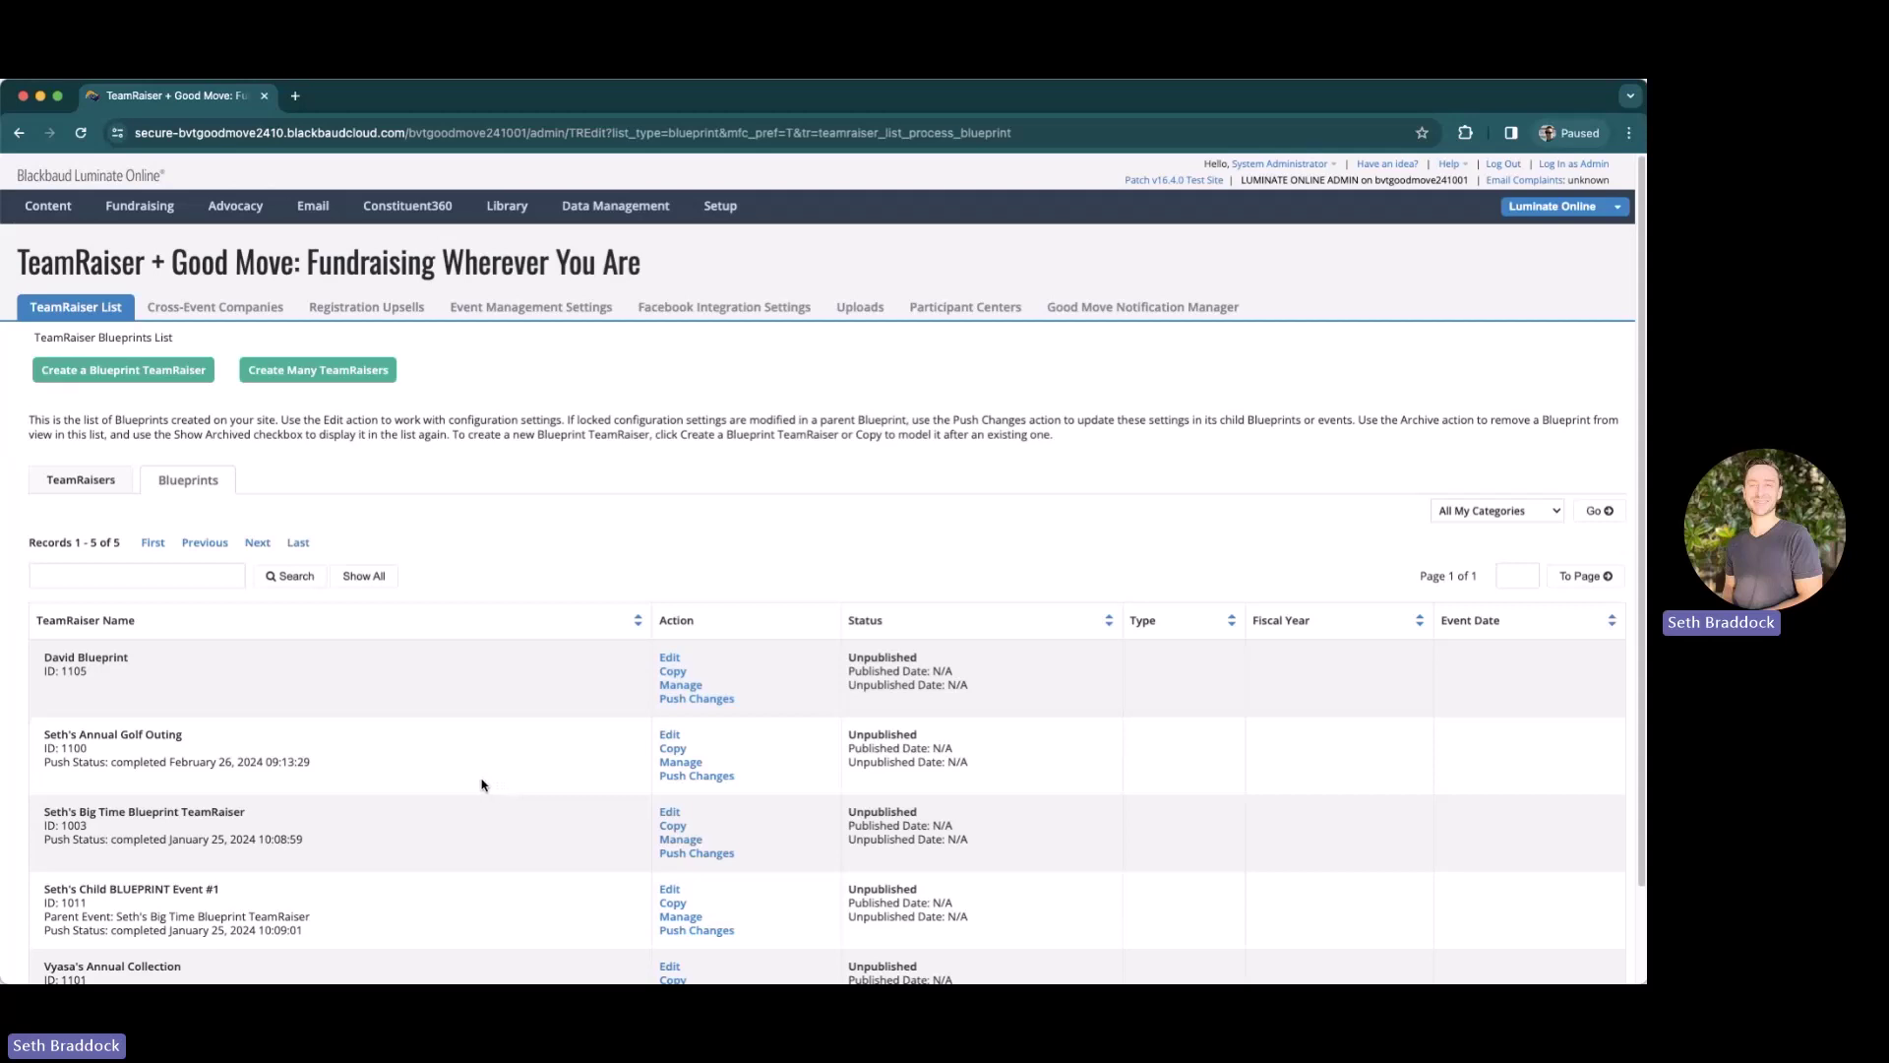
Step: Open the "Annual Golf Outing 2025" child event's Good Move App Setup and review its message templates and Activity Tracking settings
{"action": "left_click", "coordinate": [61, 482]}
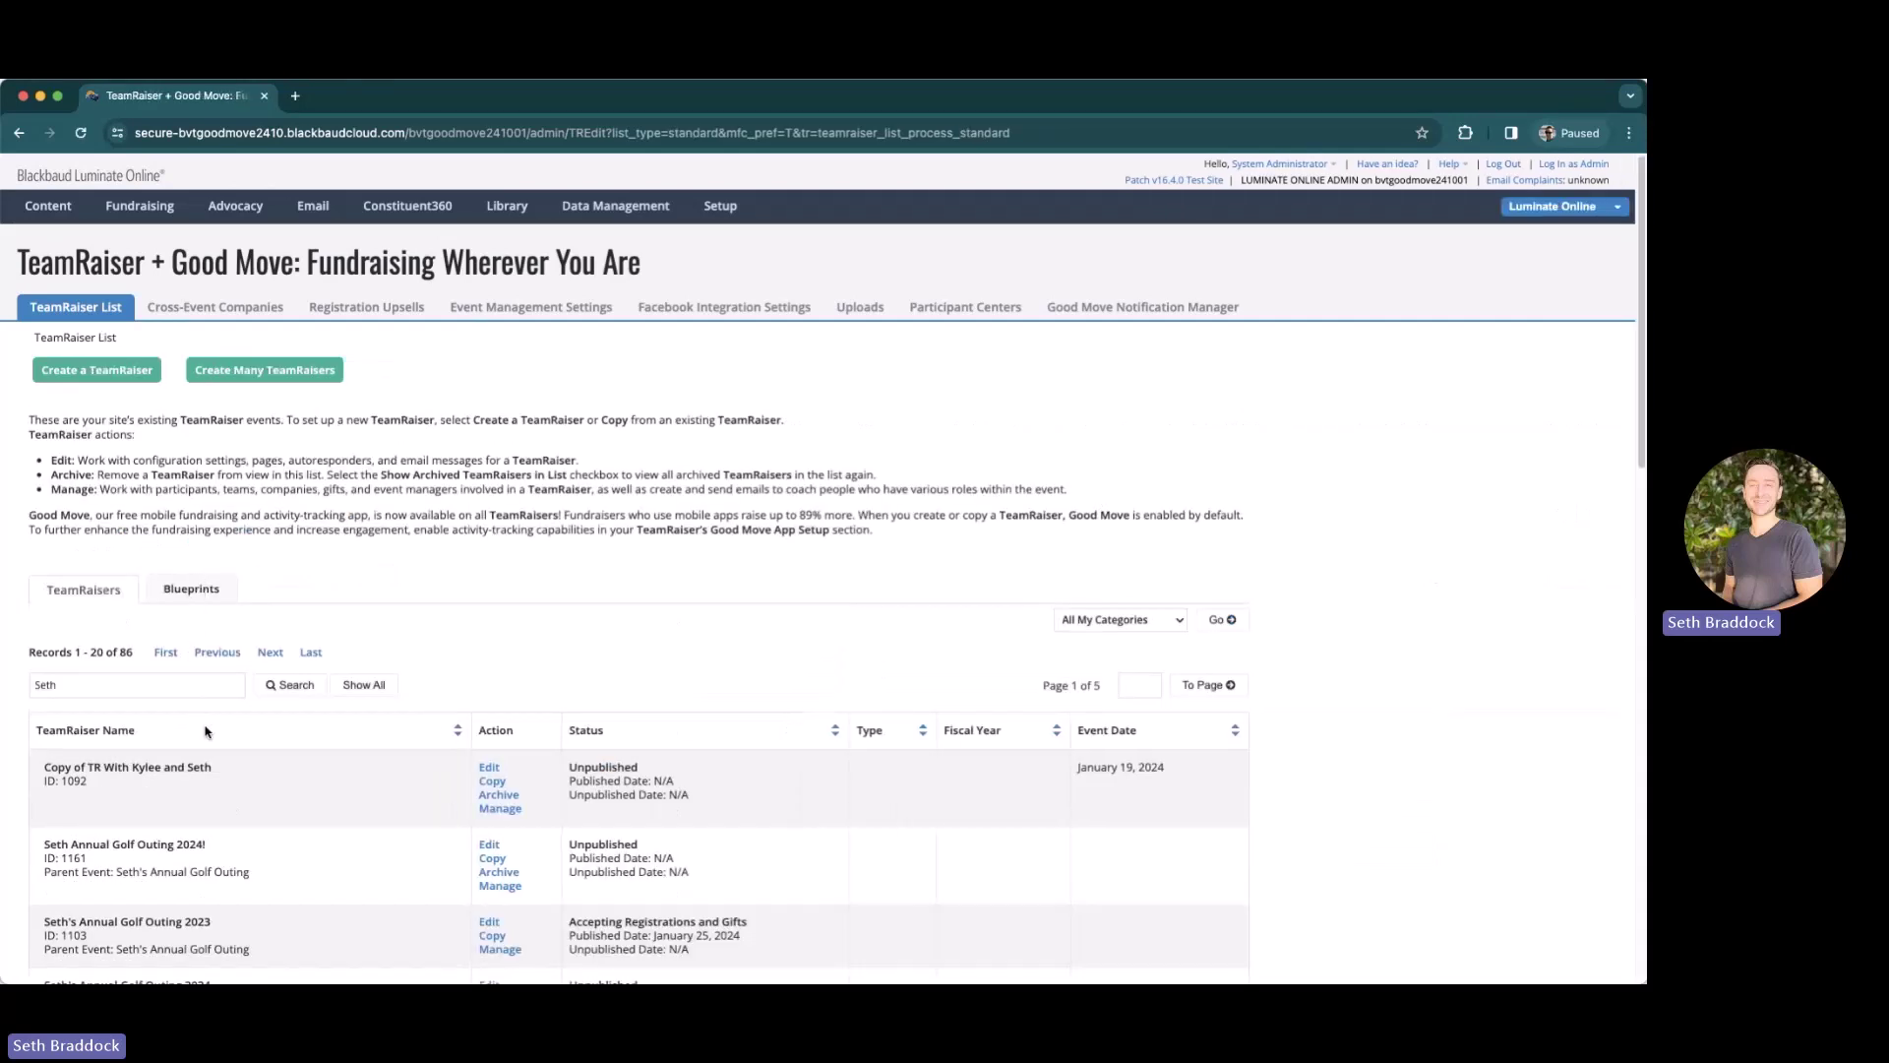
{"action": "scroll", "coordinate": [205, 730], "scroll_direction": "down", "scroll_amount": 3}
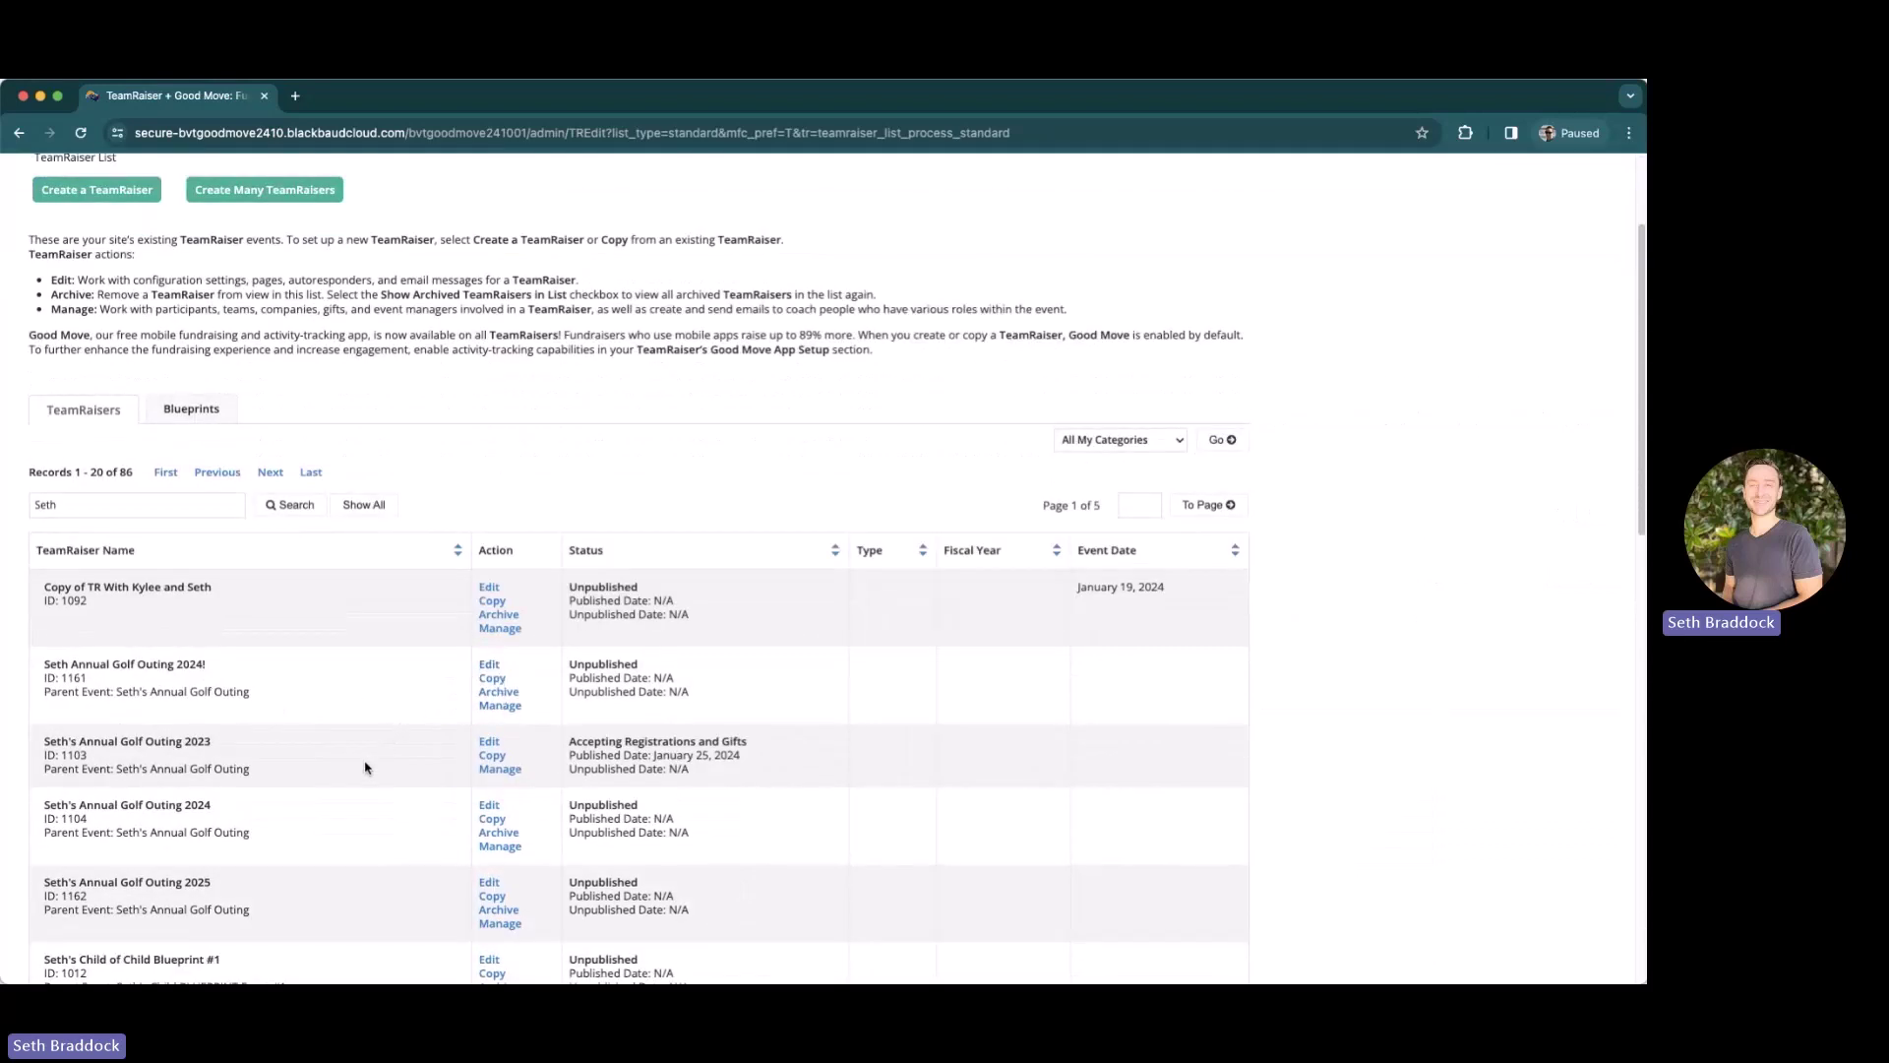
{"action": "scroll", "coordinate": [299, 830], "scroll_direction": "down", "scroll_amount": 1}
{"action": "left_click", "coordinate": [485, 862]}
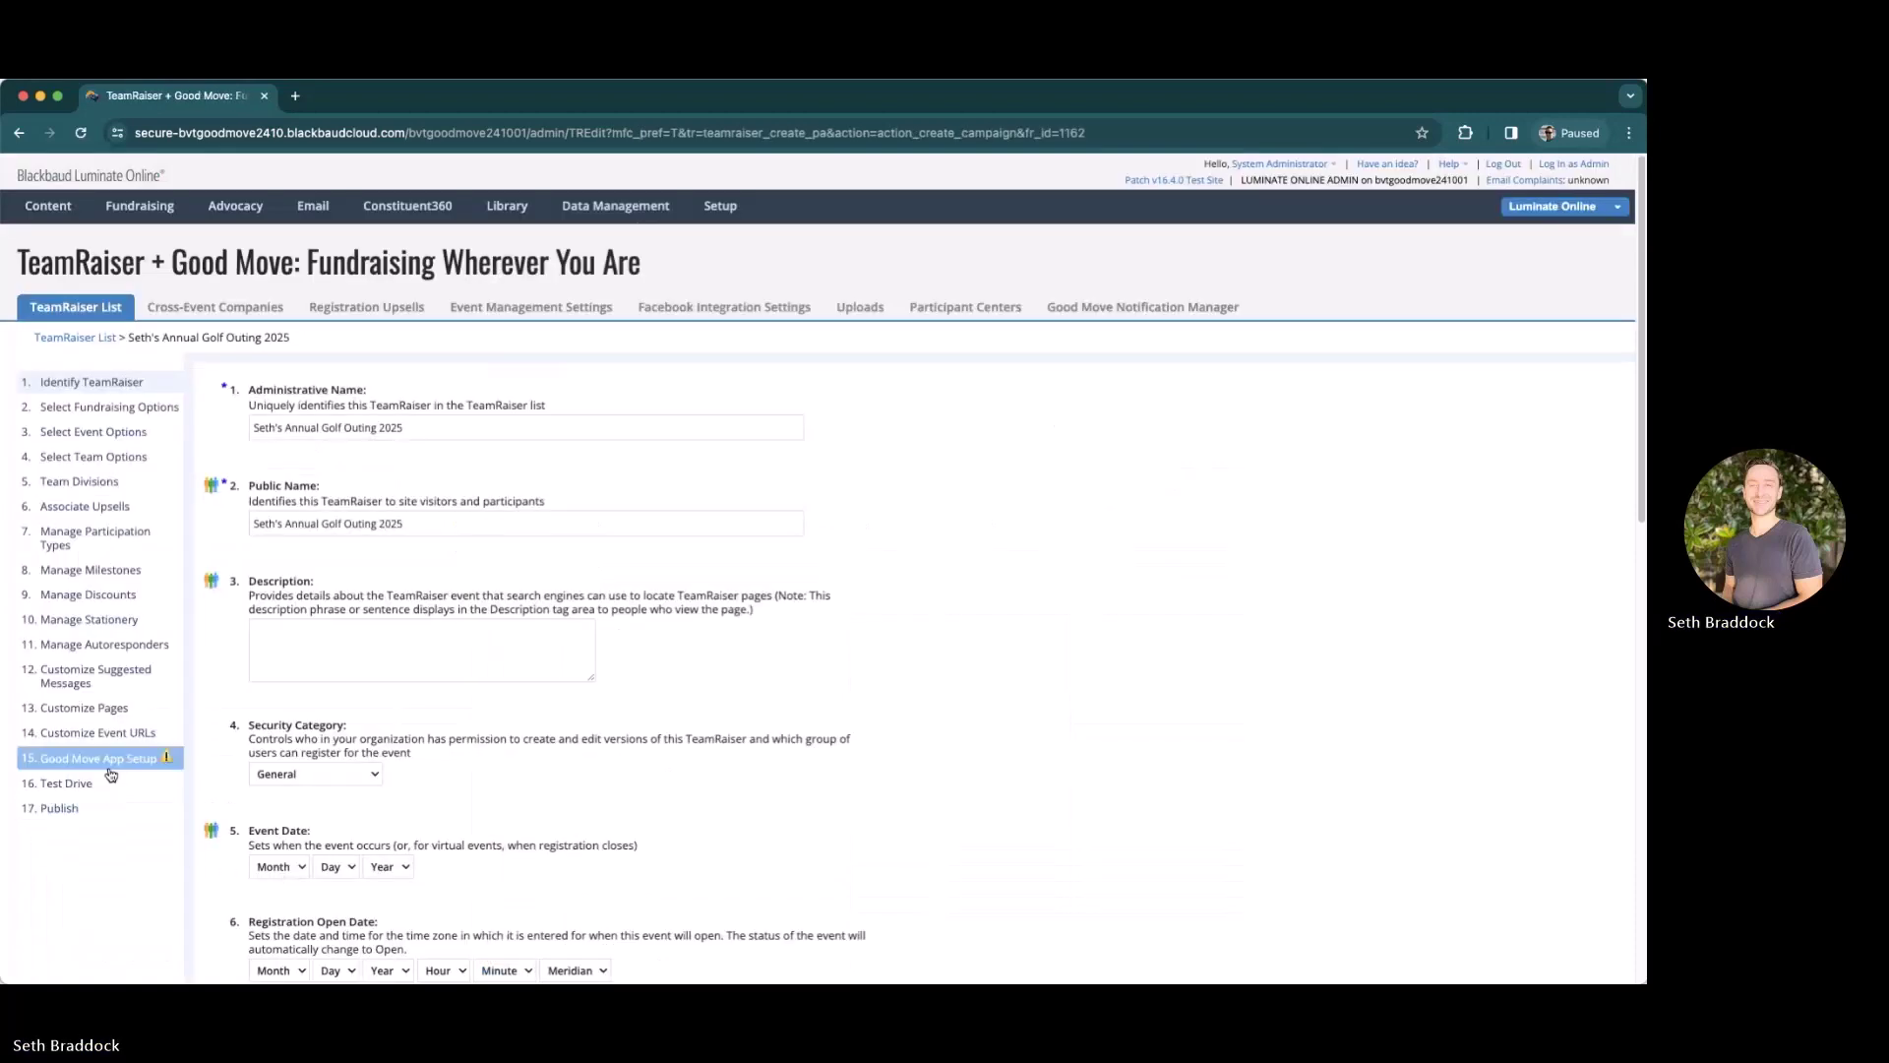
{"action": "left_click", "coordinate": [108, 770]}
{"action": "scroll", "coordinate": [620, 797], "scroll_direction": "down", "scroll_amount": 10}
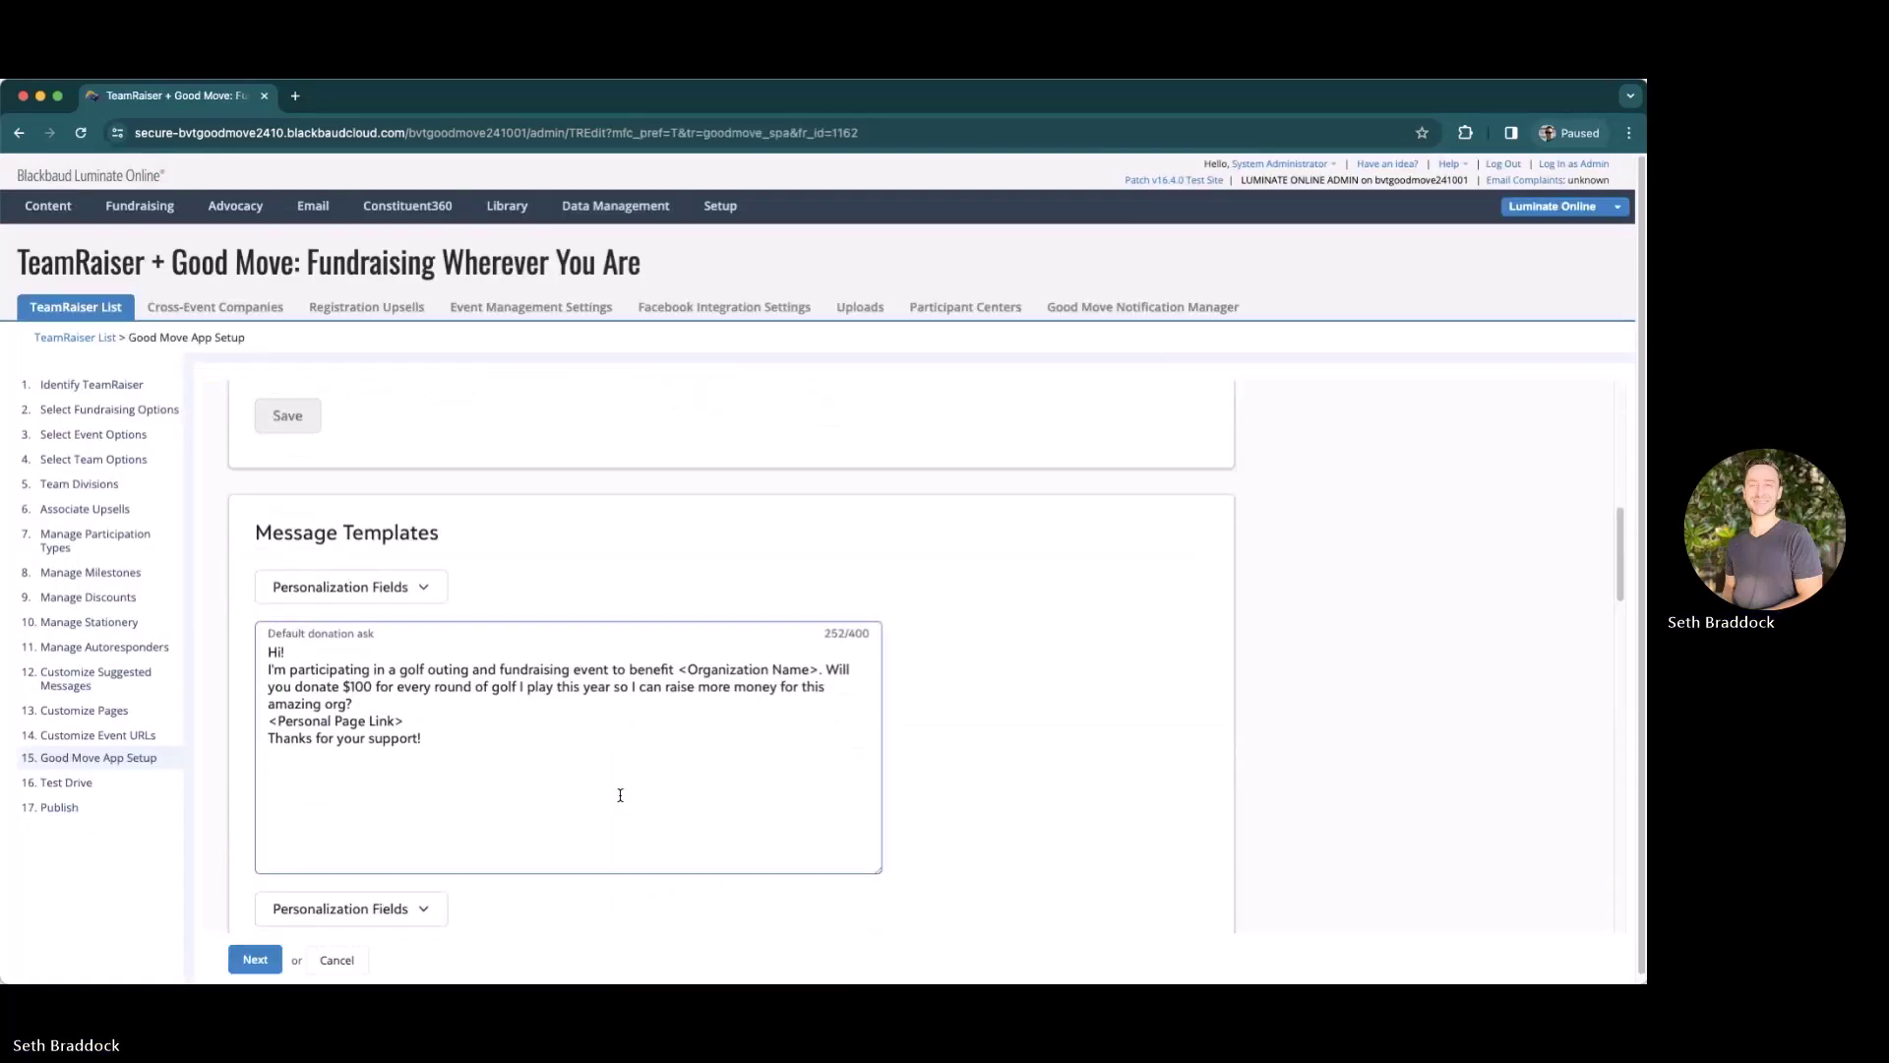
{"action": "scroll", "coordinate": [620, 795], "scroll_direction": "down", "scroll_amount": 15}
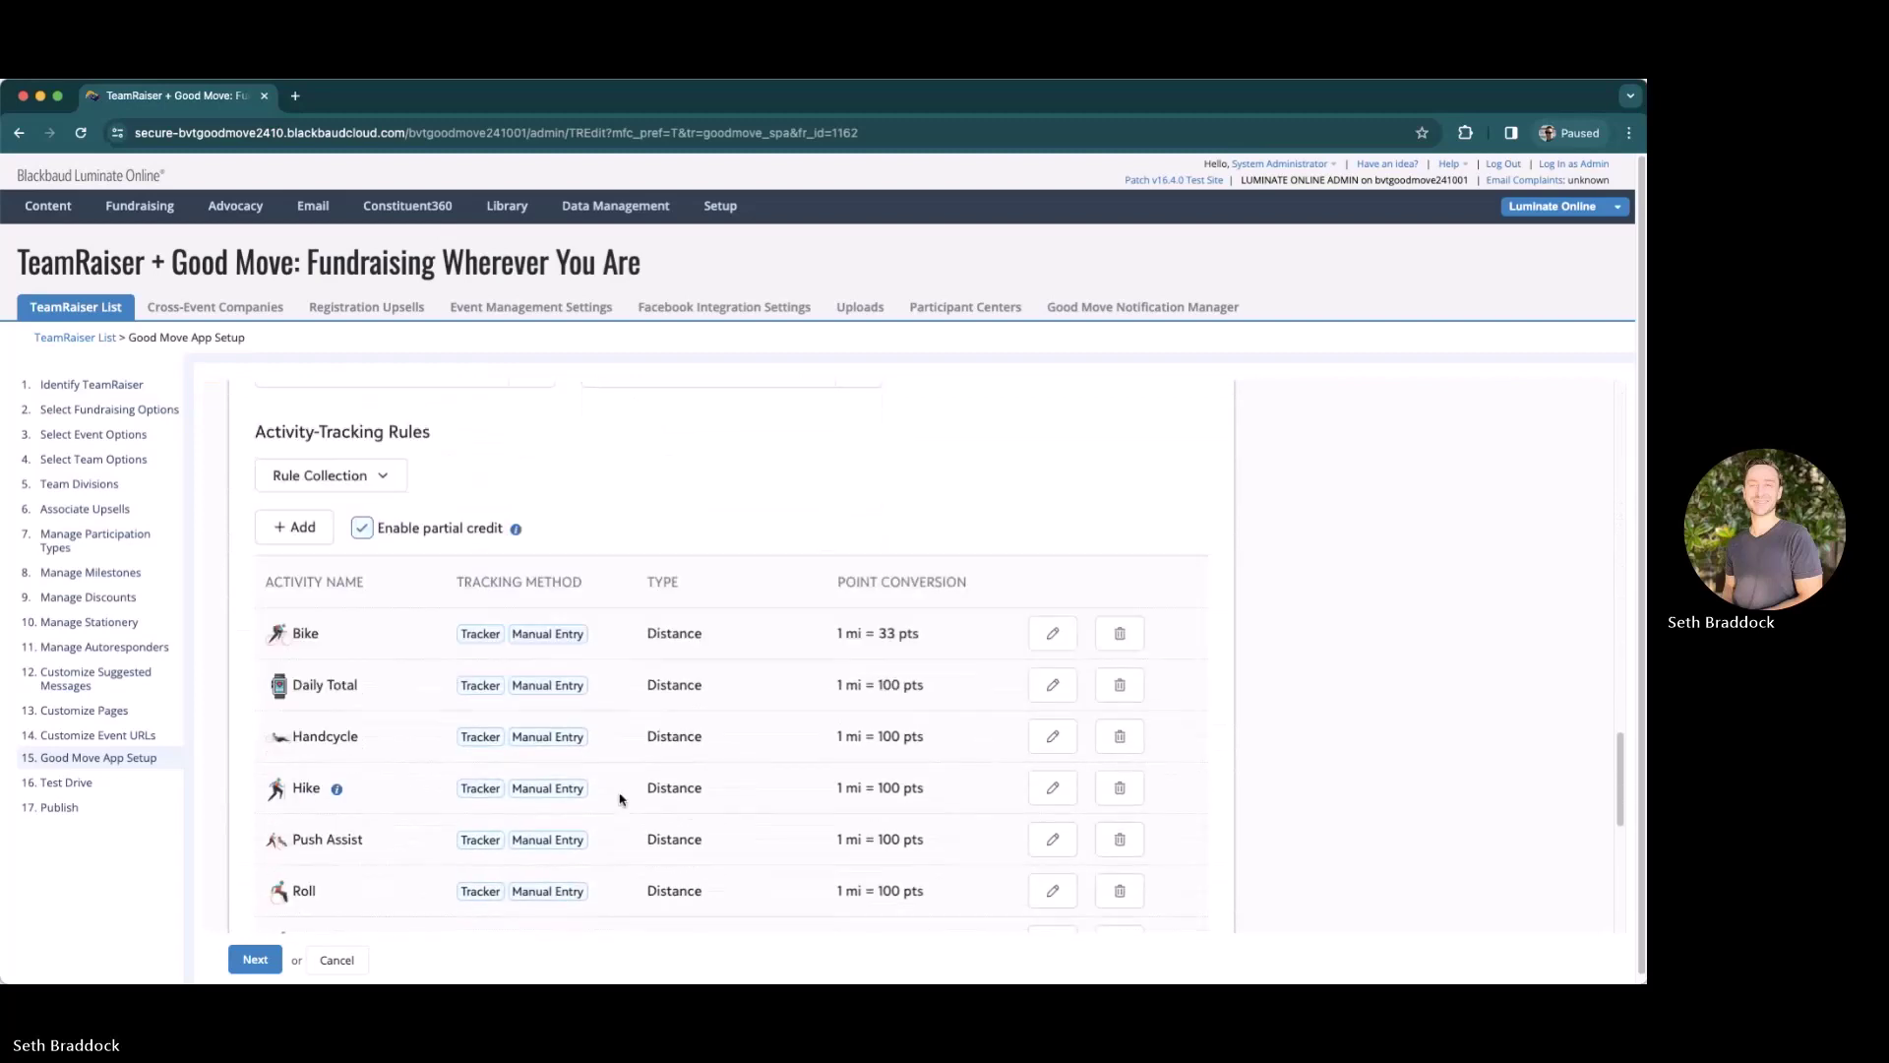
{"action": "scroll", "coordinate": [615, 783], "scroll_direction": "up", "scroll_amount": 6}
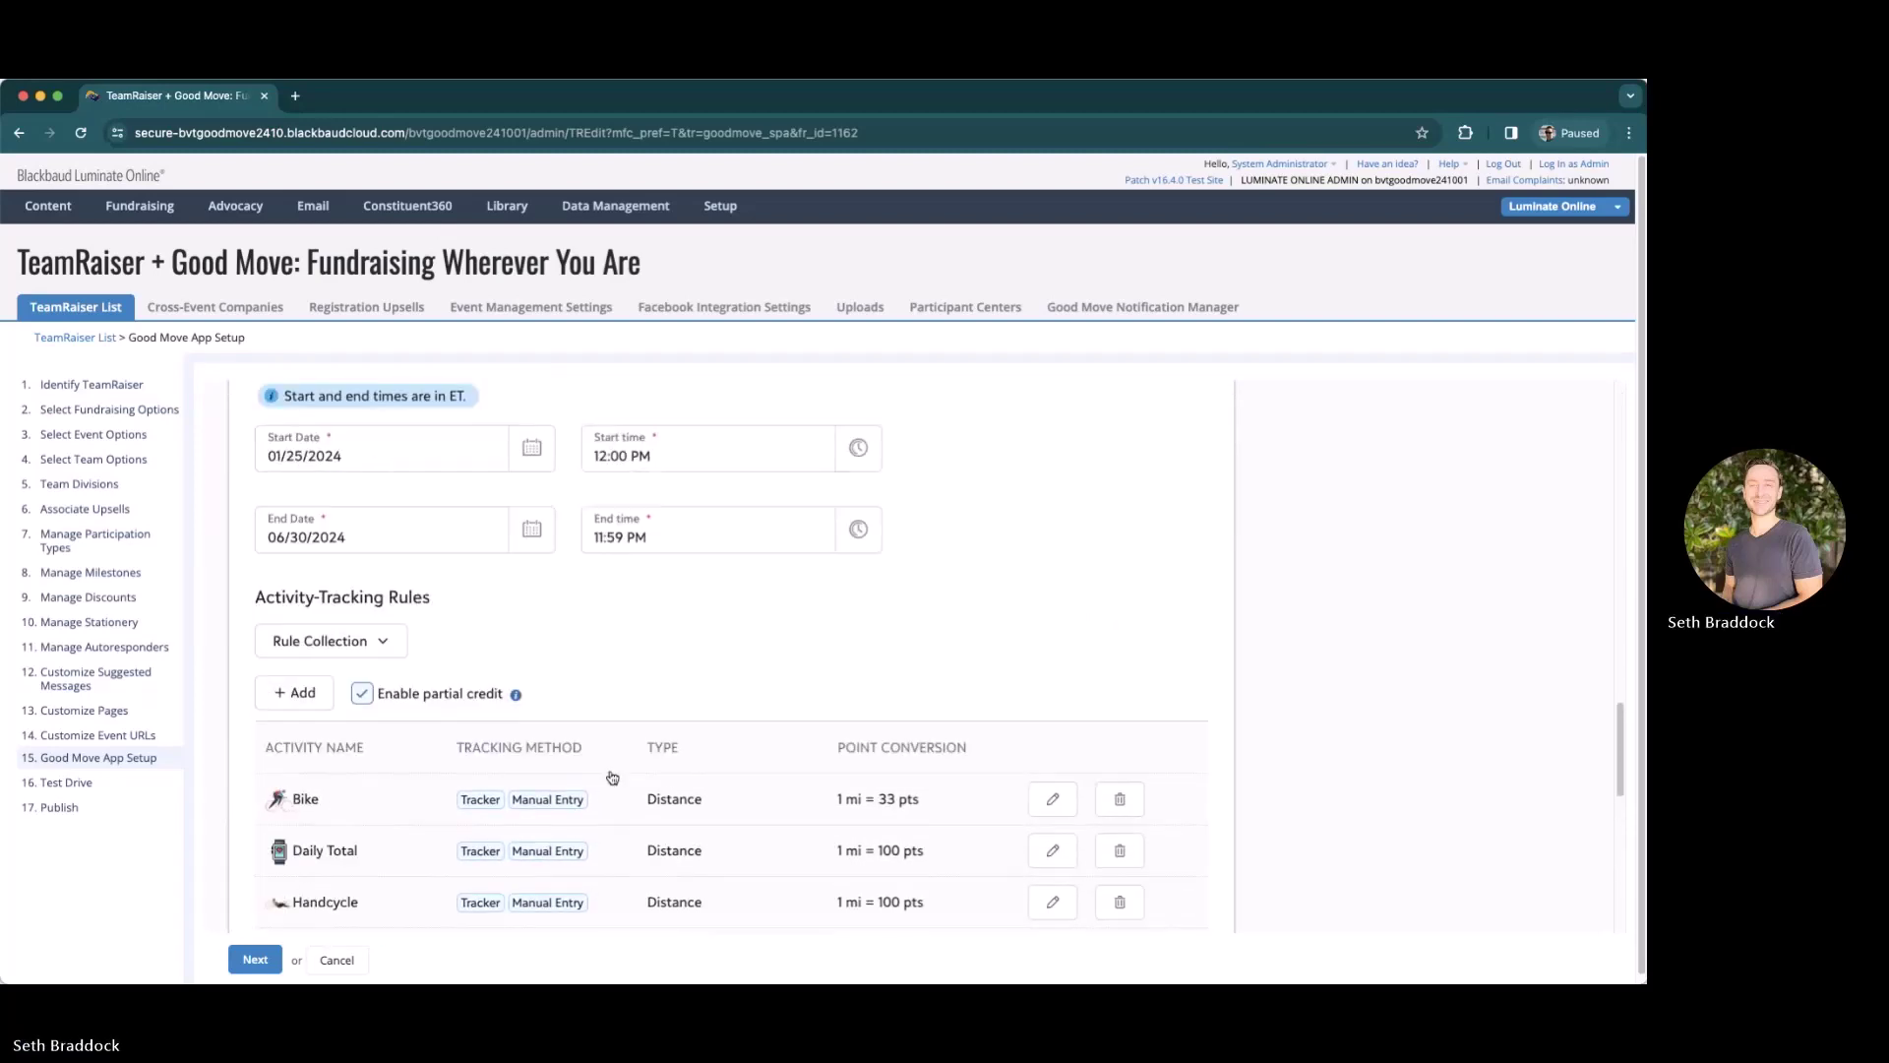
{"action": "scroll", "coordinate": [612, 771], "scroll_direction": "up", "scroll_amount": 3}
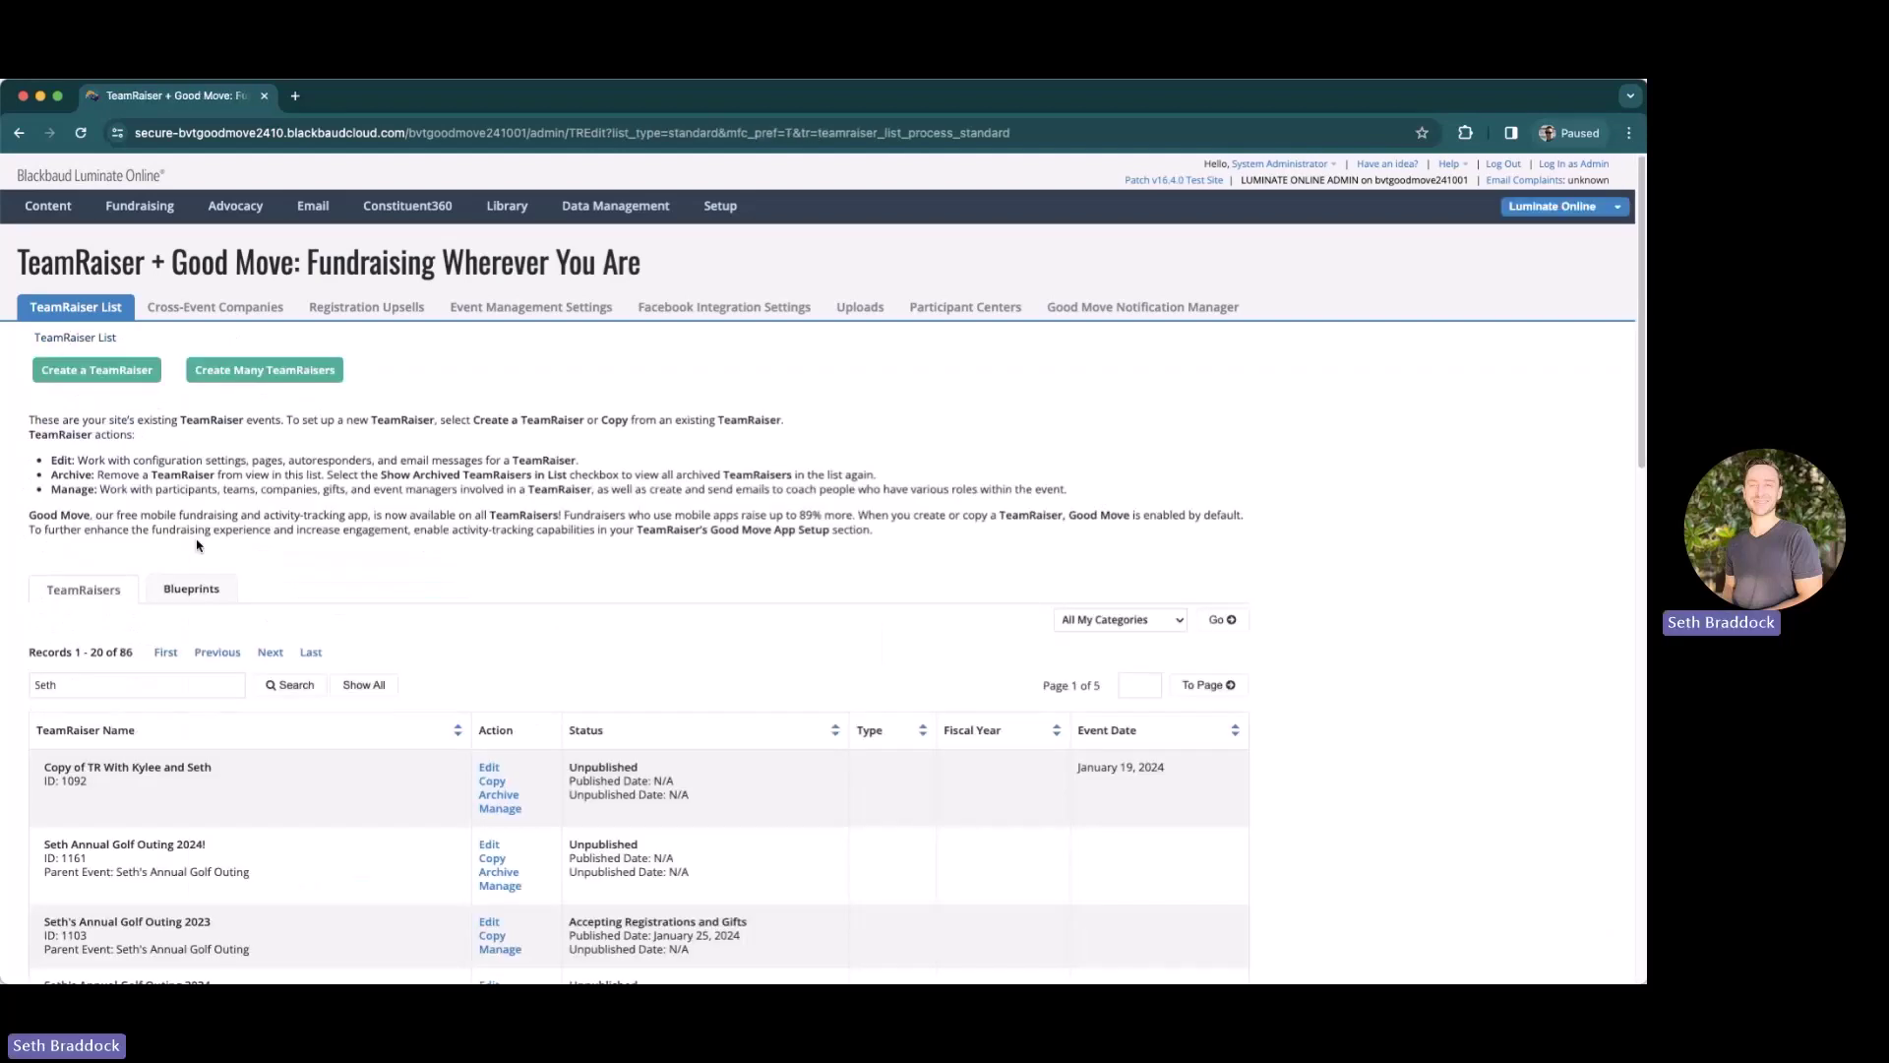
Step: Replace the annual golf outing blueprint's activity-tracking rules with the Steps Challenge rule collection in its Good Move App Setup
{"action": "left_click", "coordinate": [207, 595]}
{"action": "left_click", "coordinate": [670, 735]}
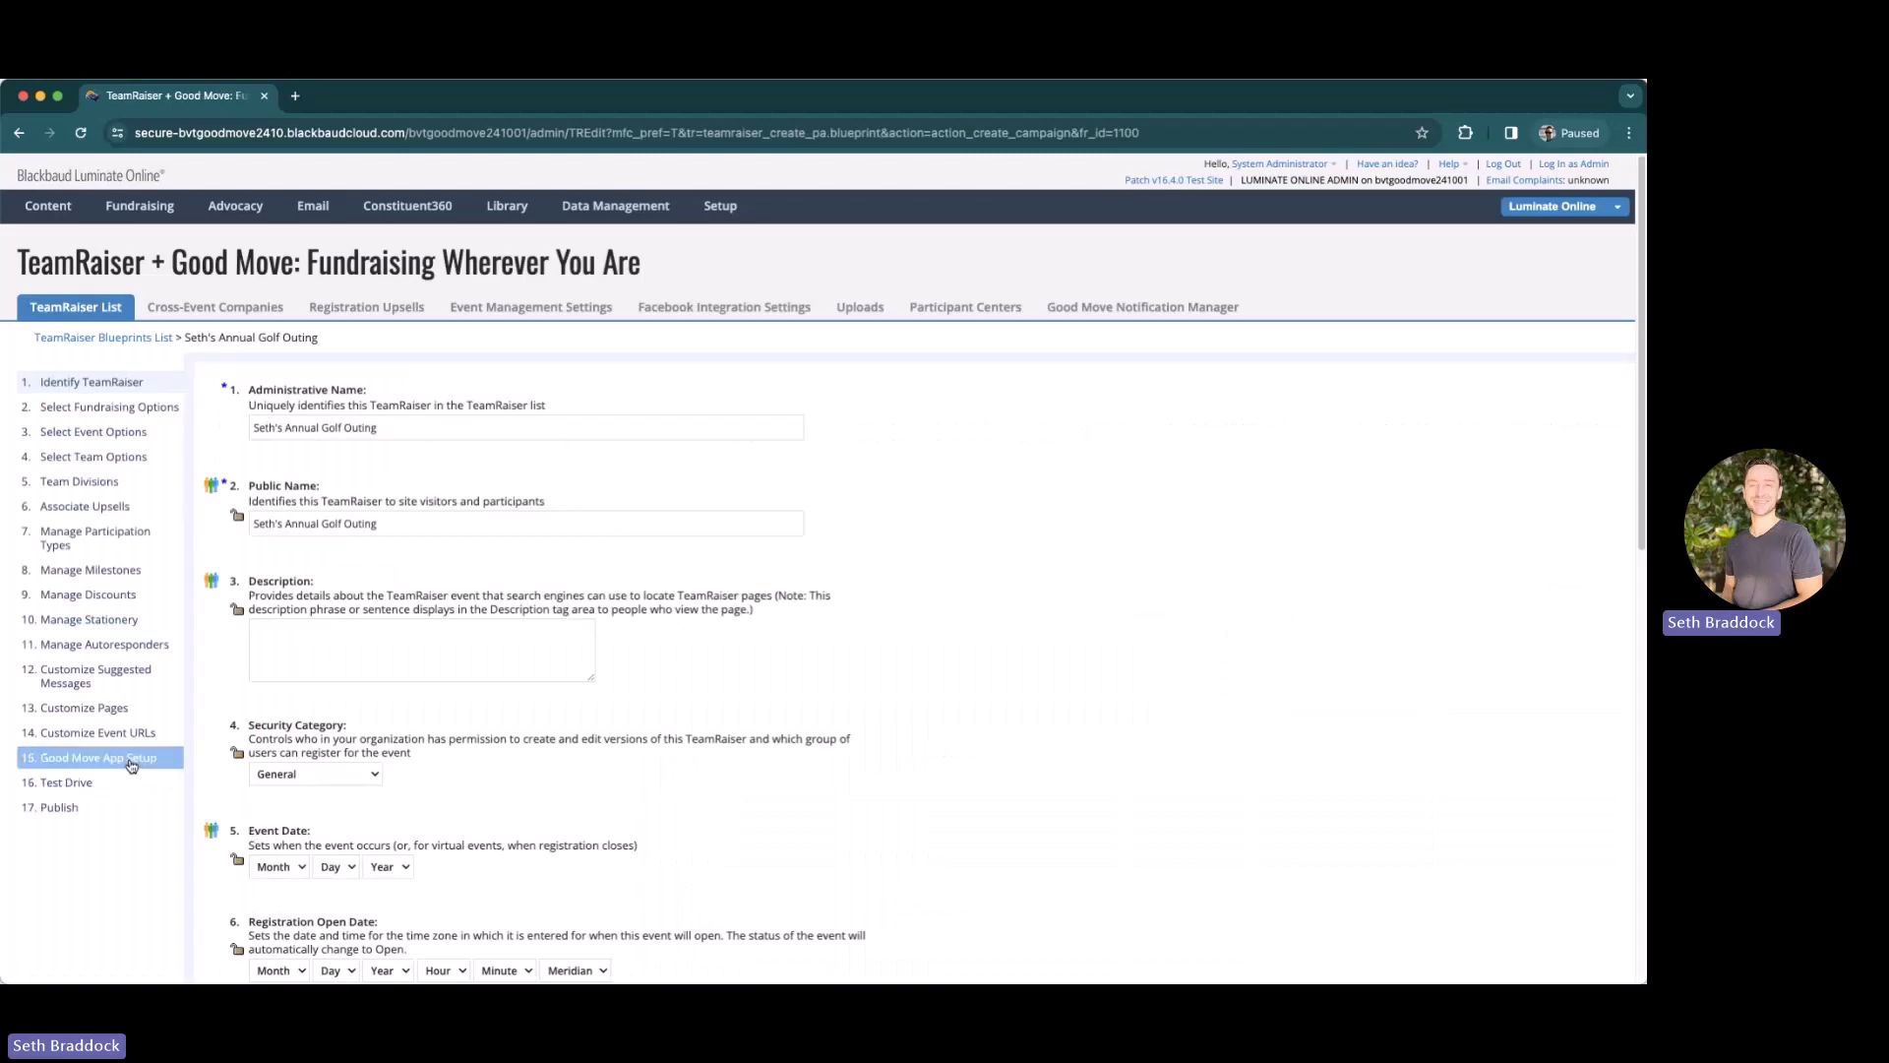
{"action": "scroll", "coordinate": [569, 789], "scroll_direction": "down", "scroll_amount": 10}
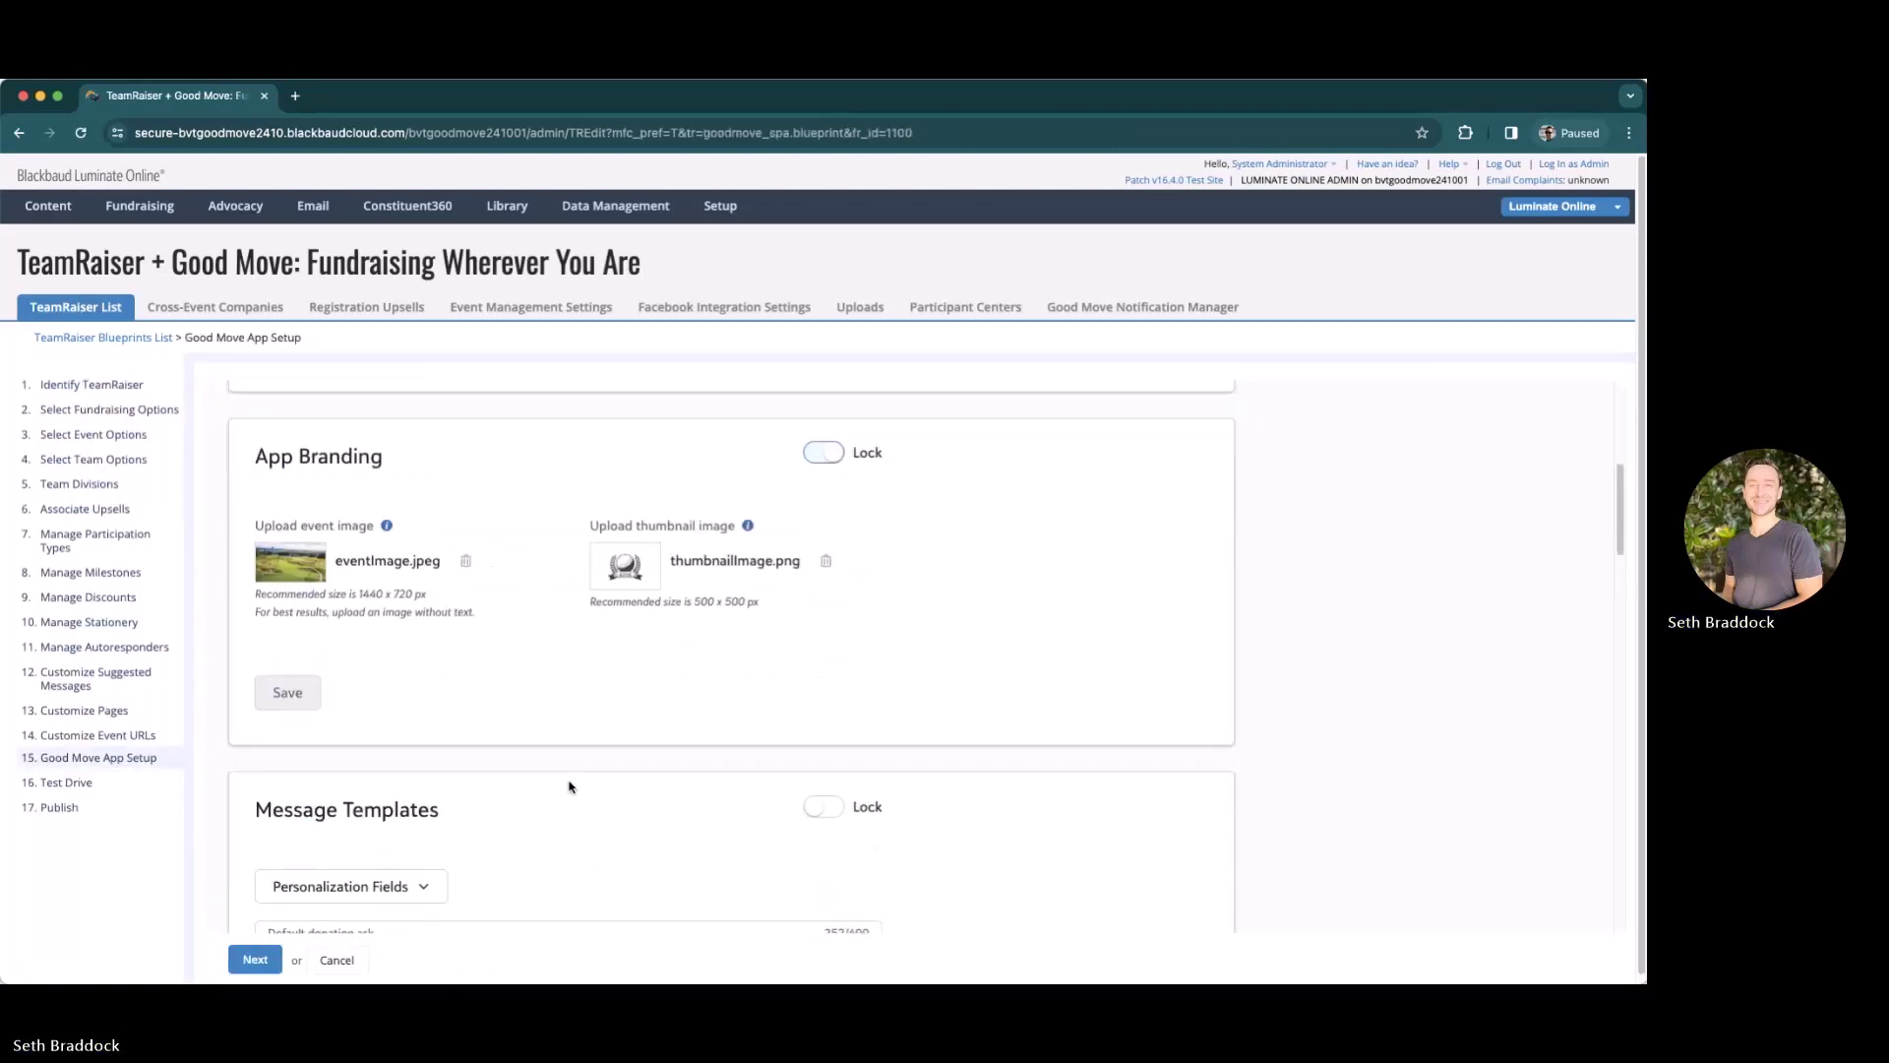
{"action": "scroll", "coordinate": [566, 780], "scroll_direction": "down", "scroll_amount": 10}
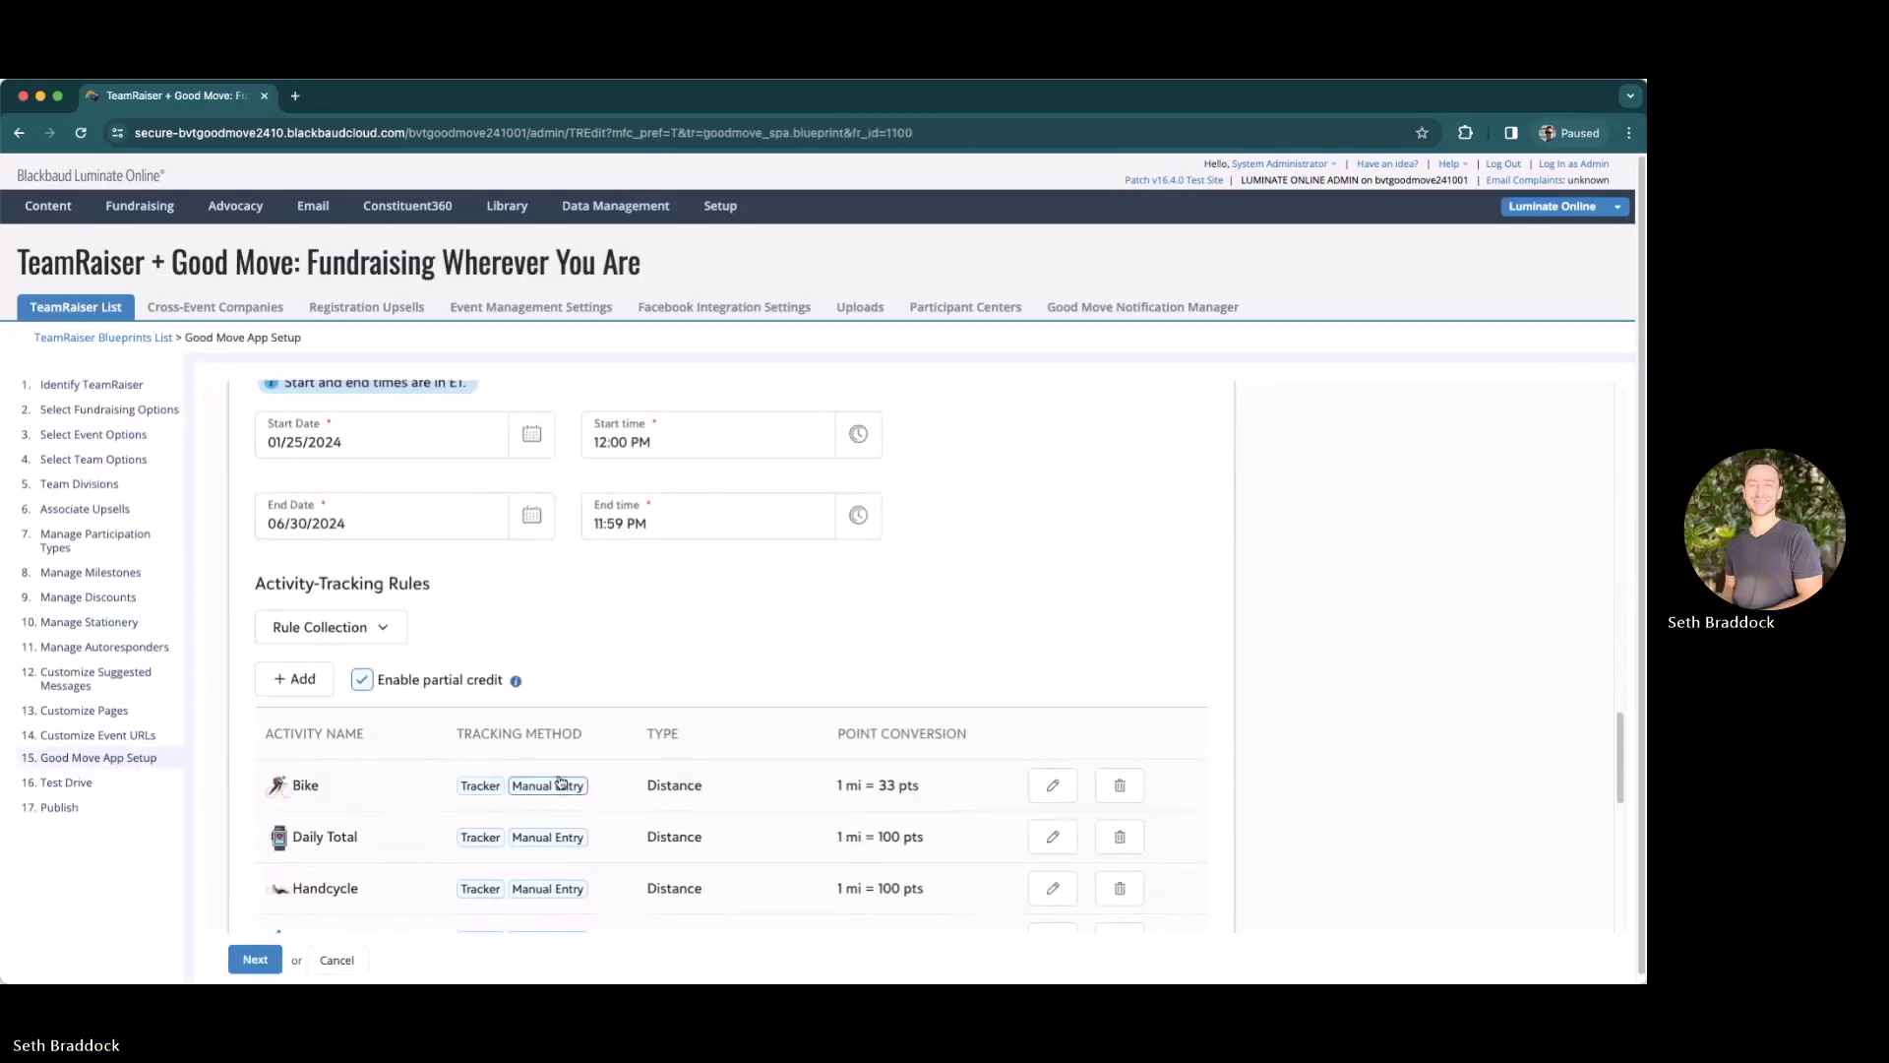
{"action": "scroll", "coordinate": [531, 749], "scroll_direction": "down", "scroll_amount": 1}
{"action": "left_click", "coordinate": [332, 576]}
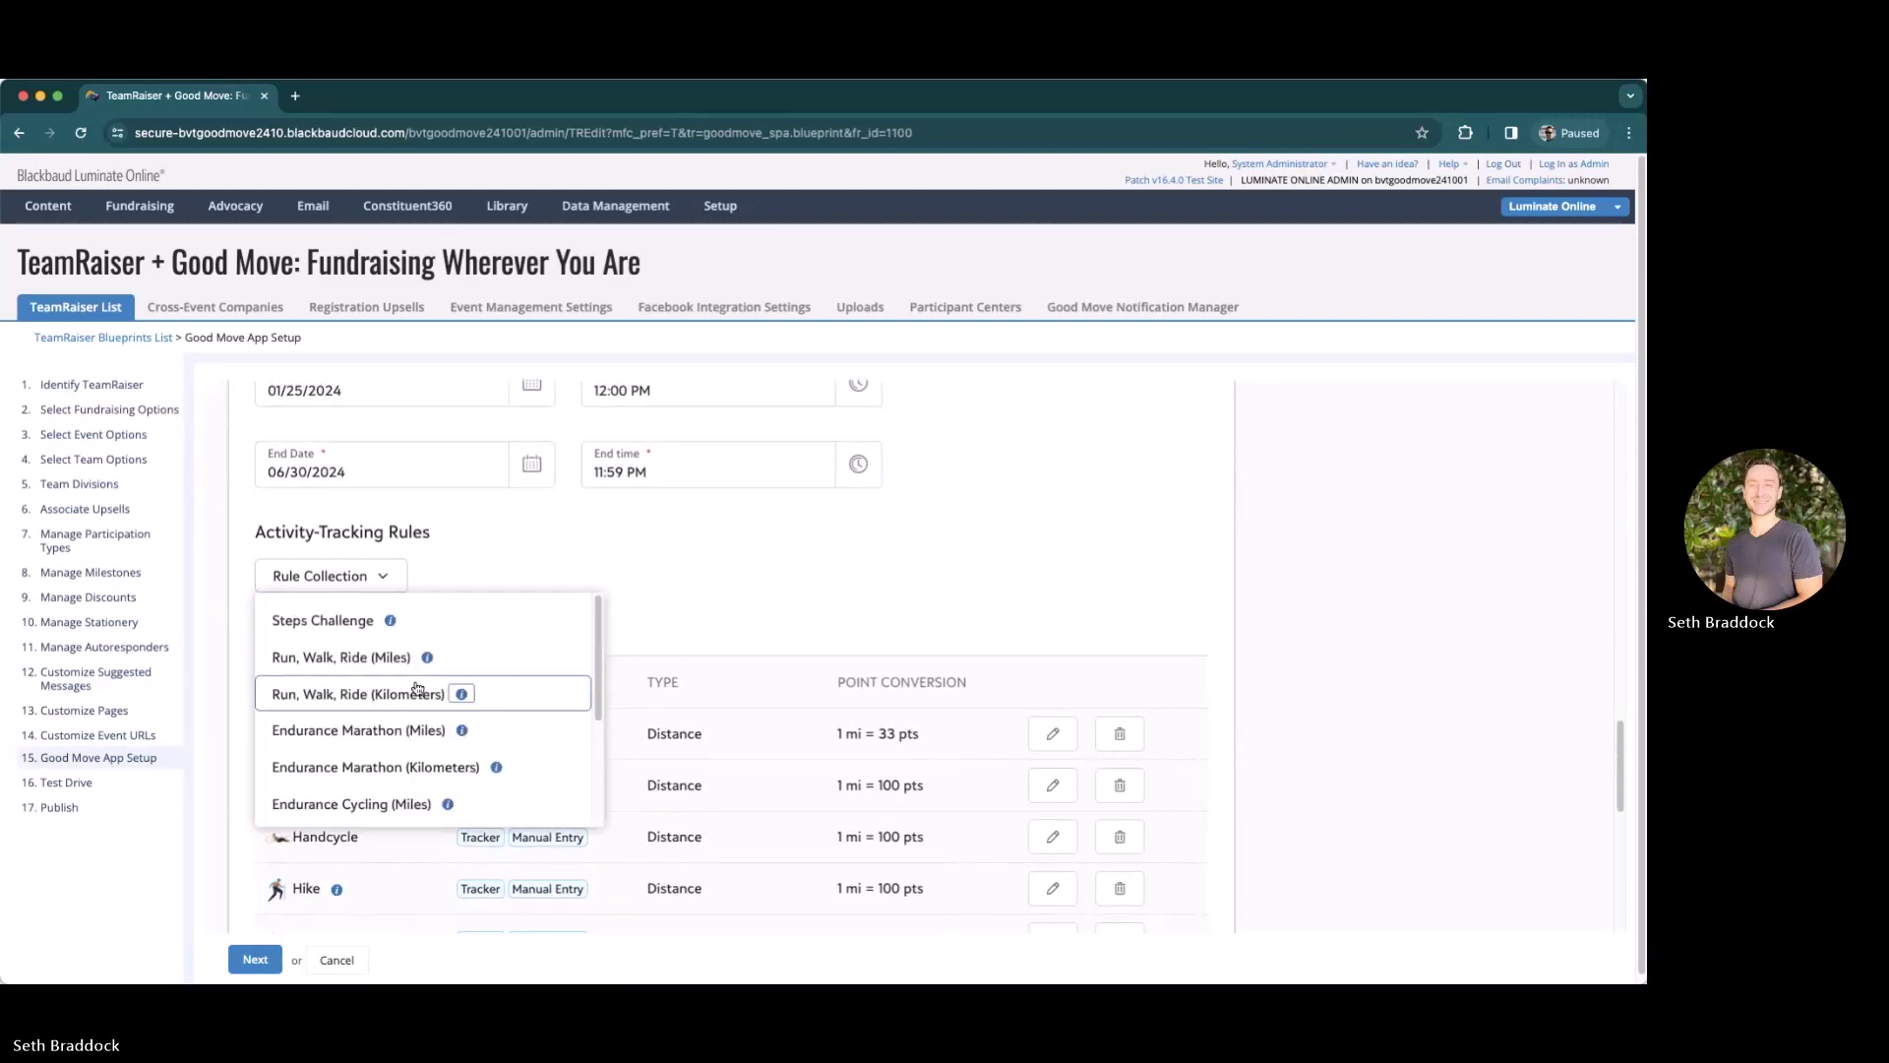
{"action": "left_click", "coordinate": [323, 620]}
{"action": "left_click", "coordinate": [726, 523]}
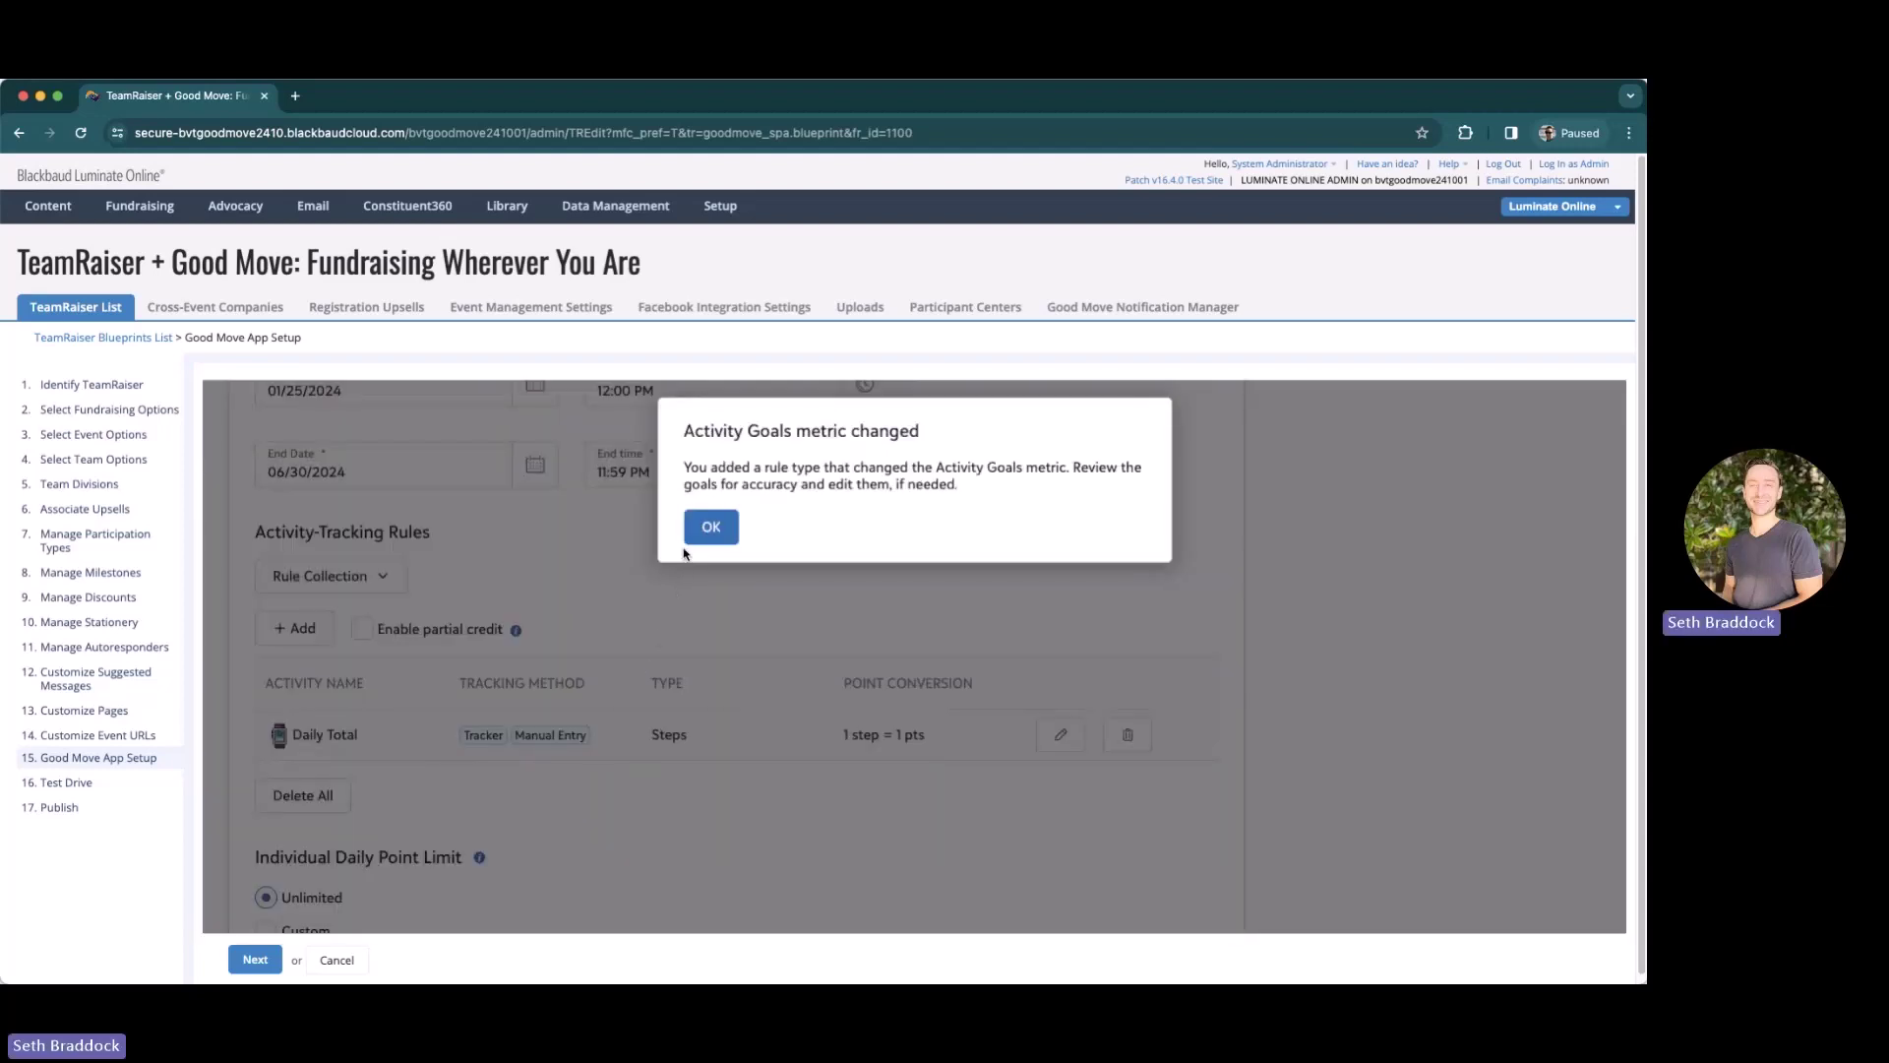
{"action": "left_click", "coordinate": [700, 532]}
Step: Lock the blueprint's Activity Tracking section and save its settings
{"action": "scroll", "coordinate": [728, 702], "scroll_direction": "up", "scroll_amount": 3}
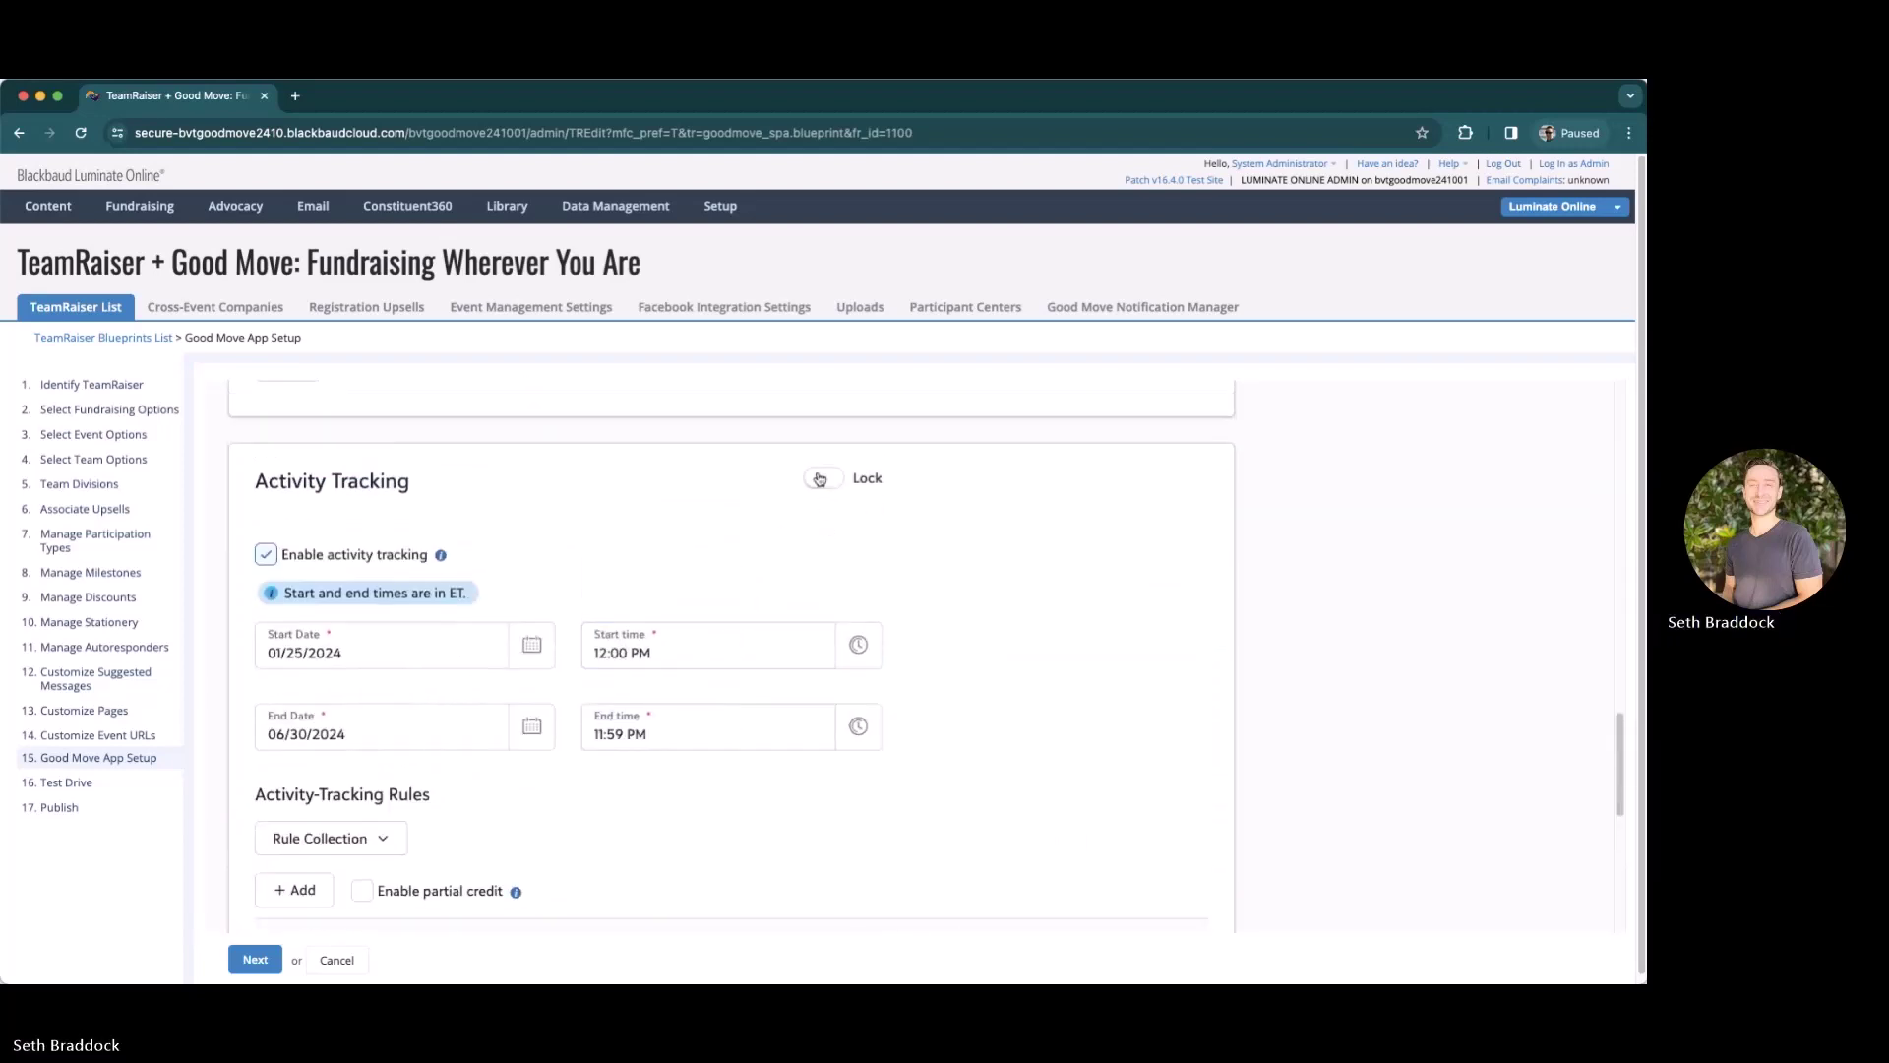
{"action": "scroll", "coordinate": [590, 748], "scroll_direction": "down", "scroll_amount": 3}
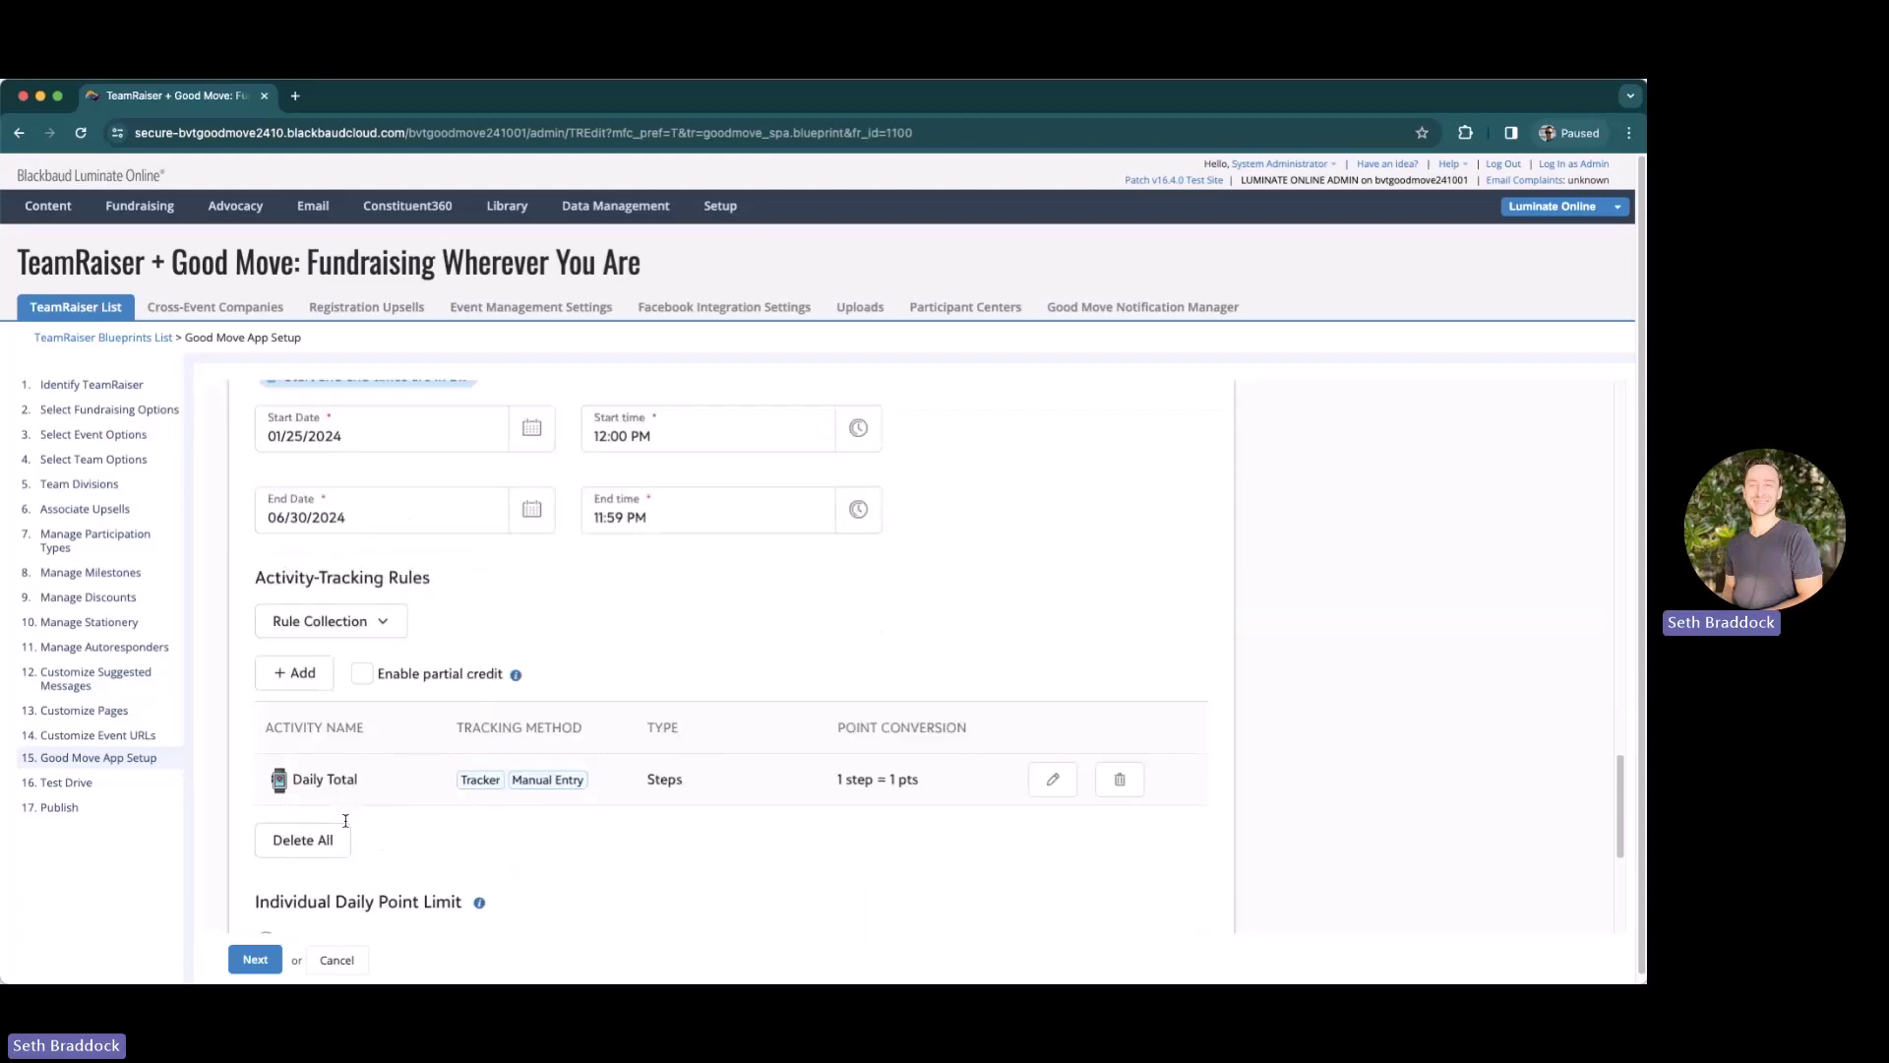
{"action": "scroll", "coordinate": [345, 821], "scroll_direction": "down", "scroll_amount": 4}
{"action": "left_click", "coordinate": [267, 965]}
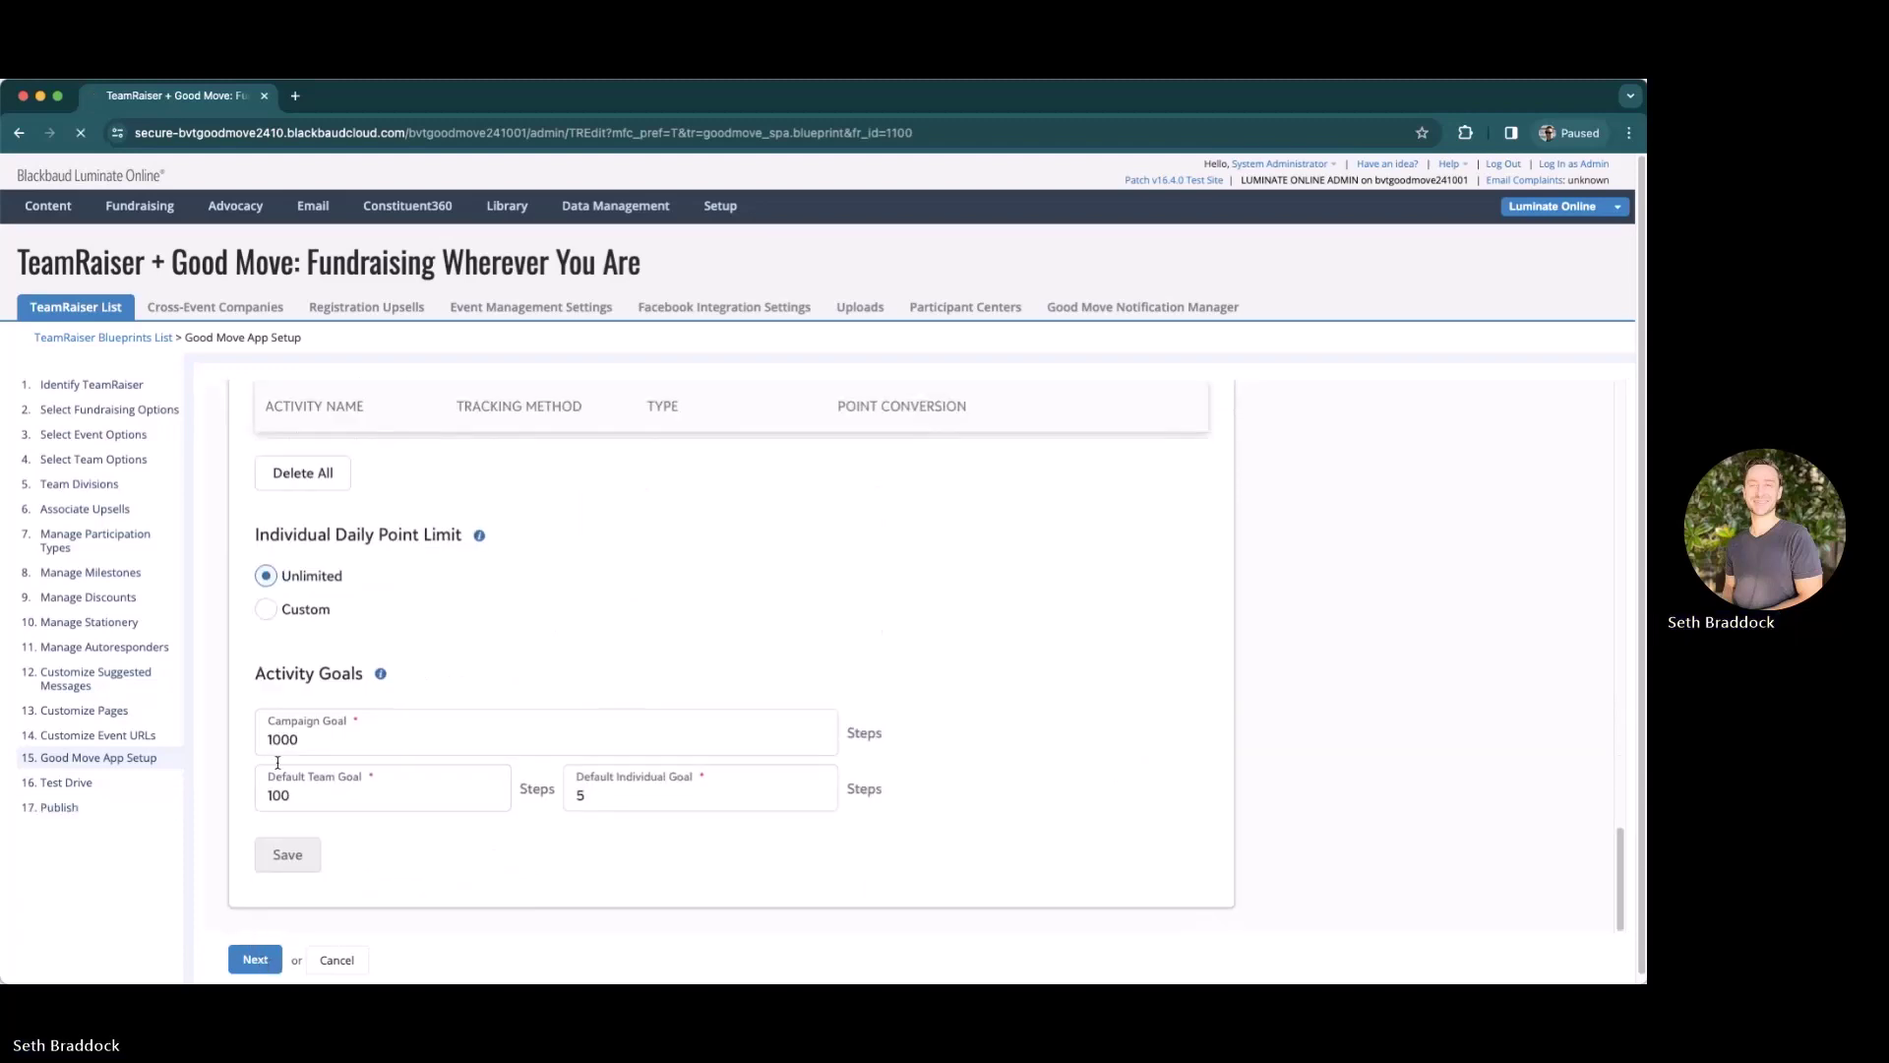
Step: Return to the blueprints list and push the annual golf outing blueprint's Activity Tracking changes to its child events
{"action": "left_click", "coordinate": [128, 338]}
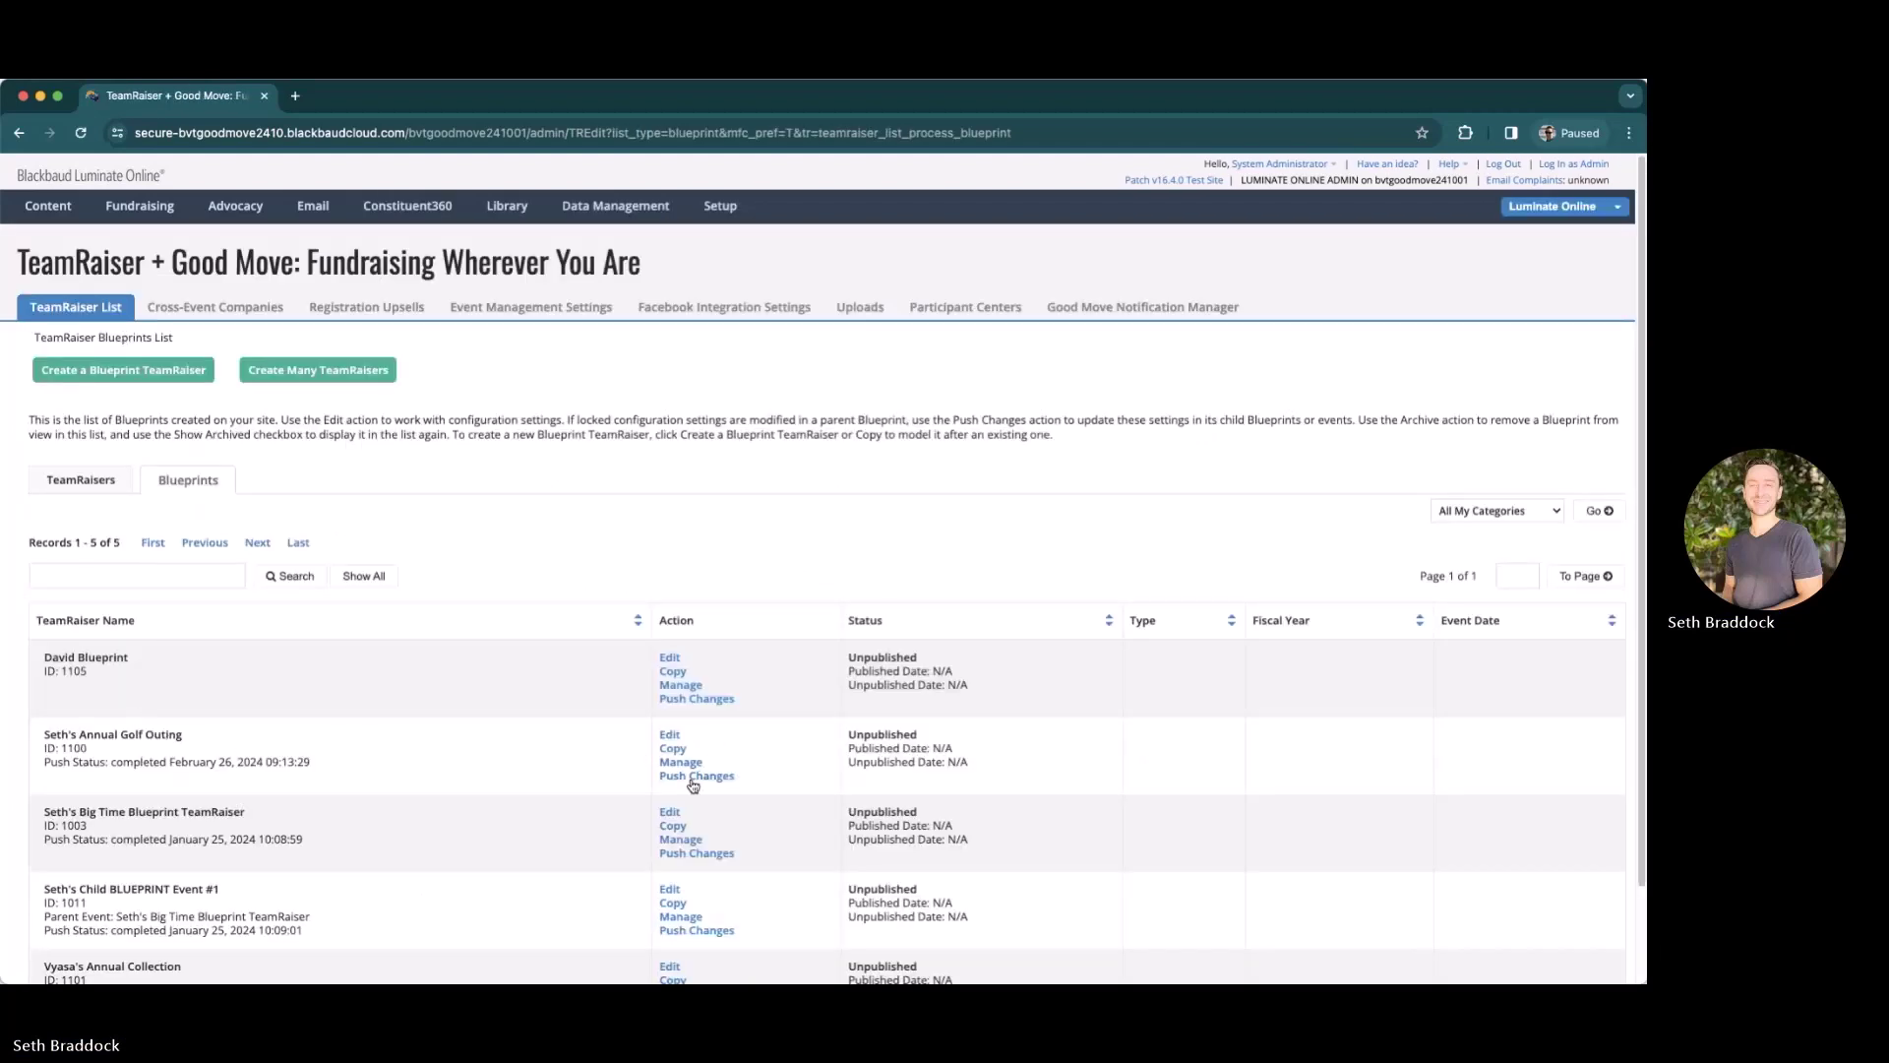
{"action": "left_click", "coordinate": [691, 777]}
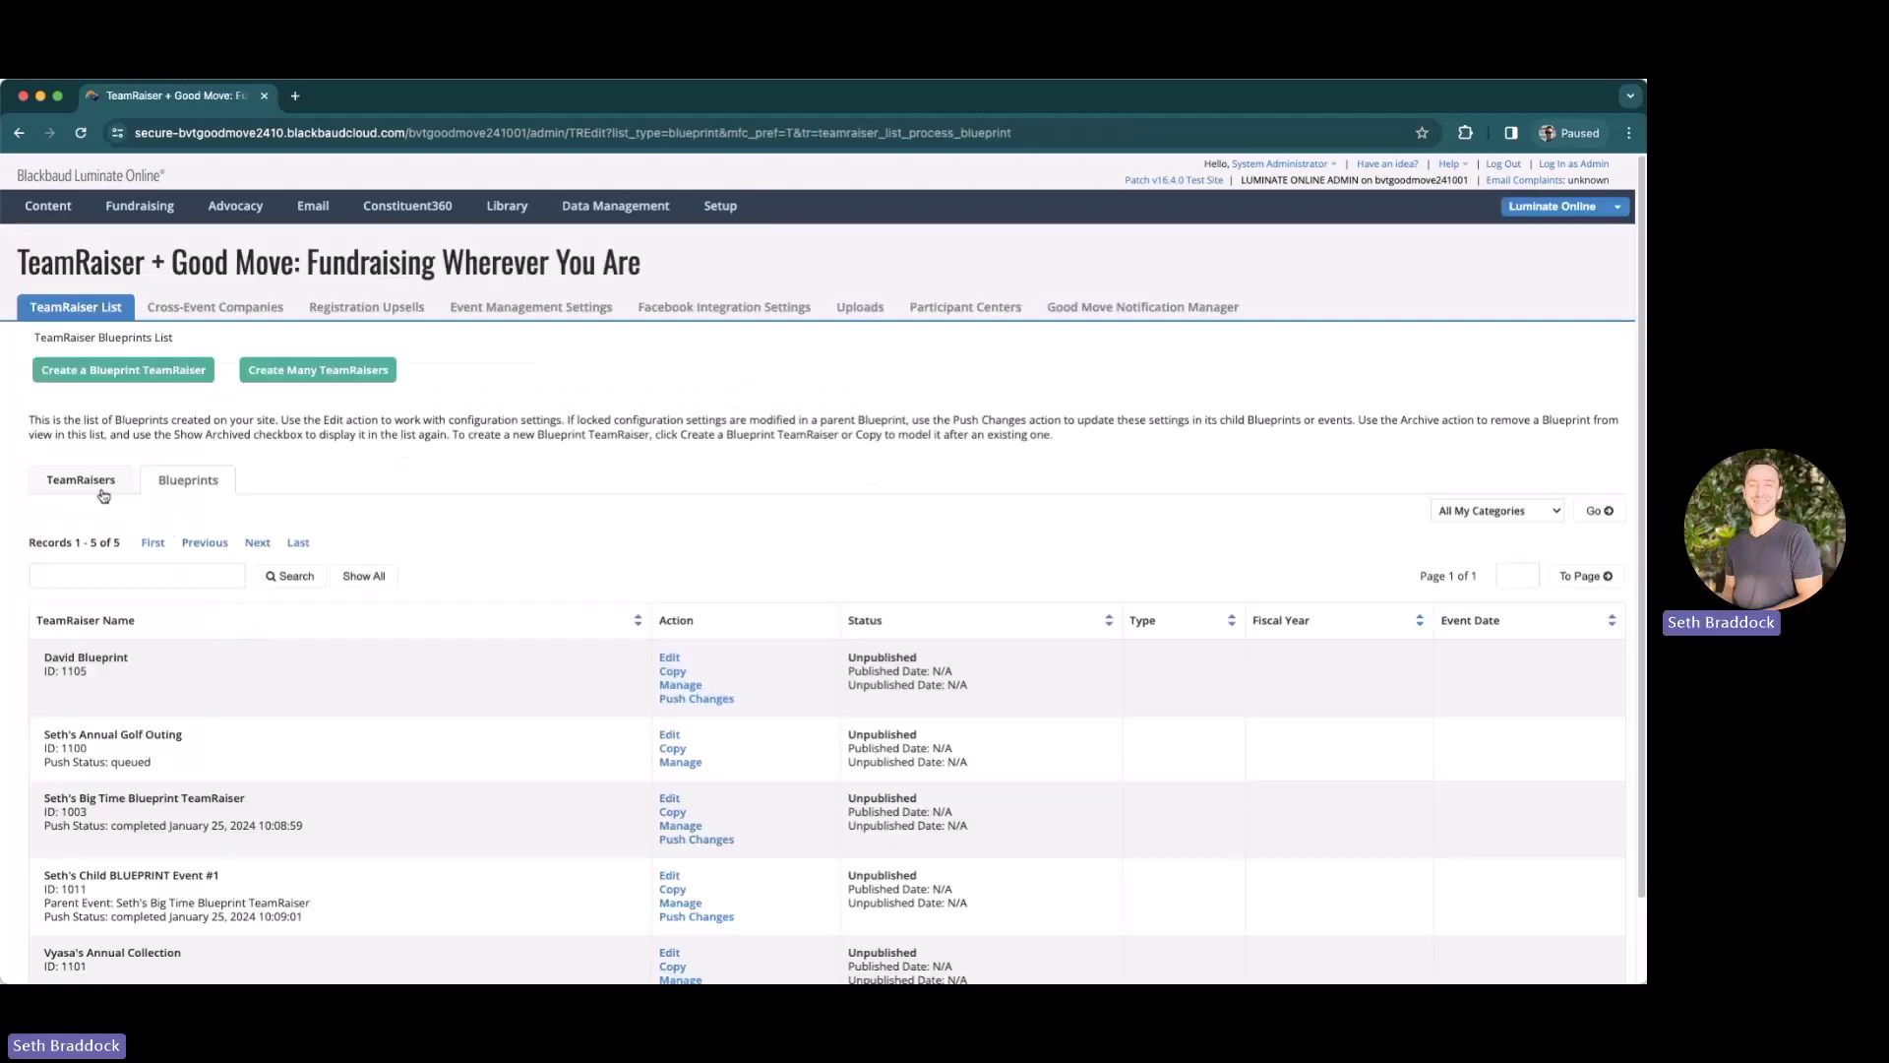
Step: Open the "Annual Golf Outing 2024!" child event's Good Move App Setup and check its activity-tracking rules, lock state and remaining sections
{"action": "left_click", "coordinate": [86, 484]}
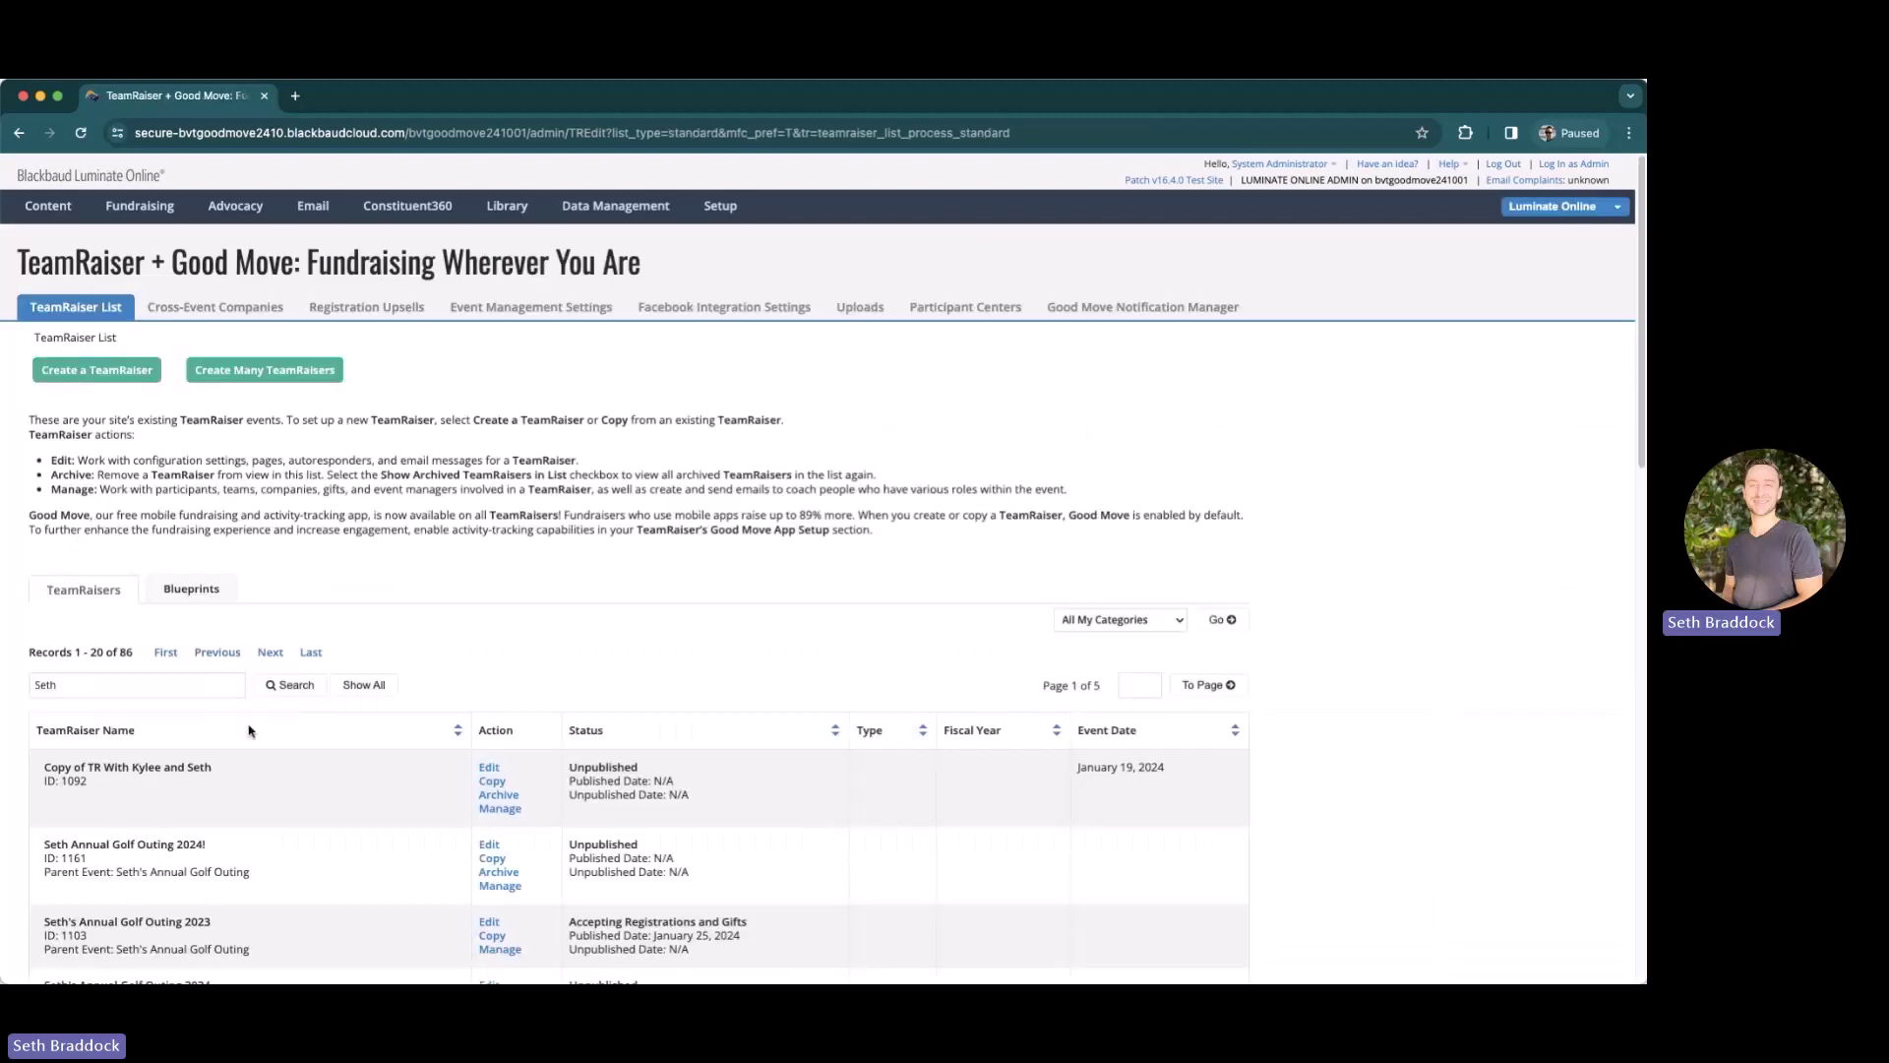
{"action": "scroll", "coordinate": [248, 764], "scroll_direction": "down", "scroll_amount": 3}
{"action": "left_click", "coordinate": [497, 678]}
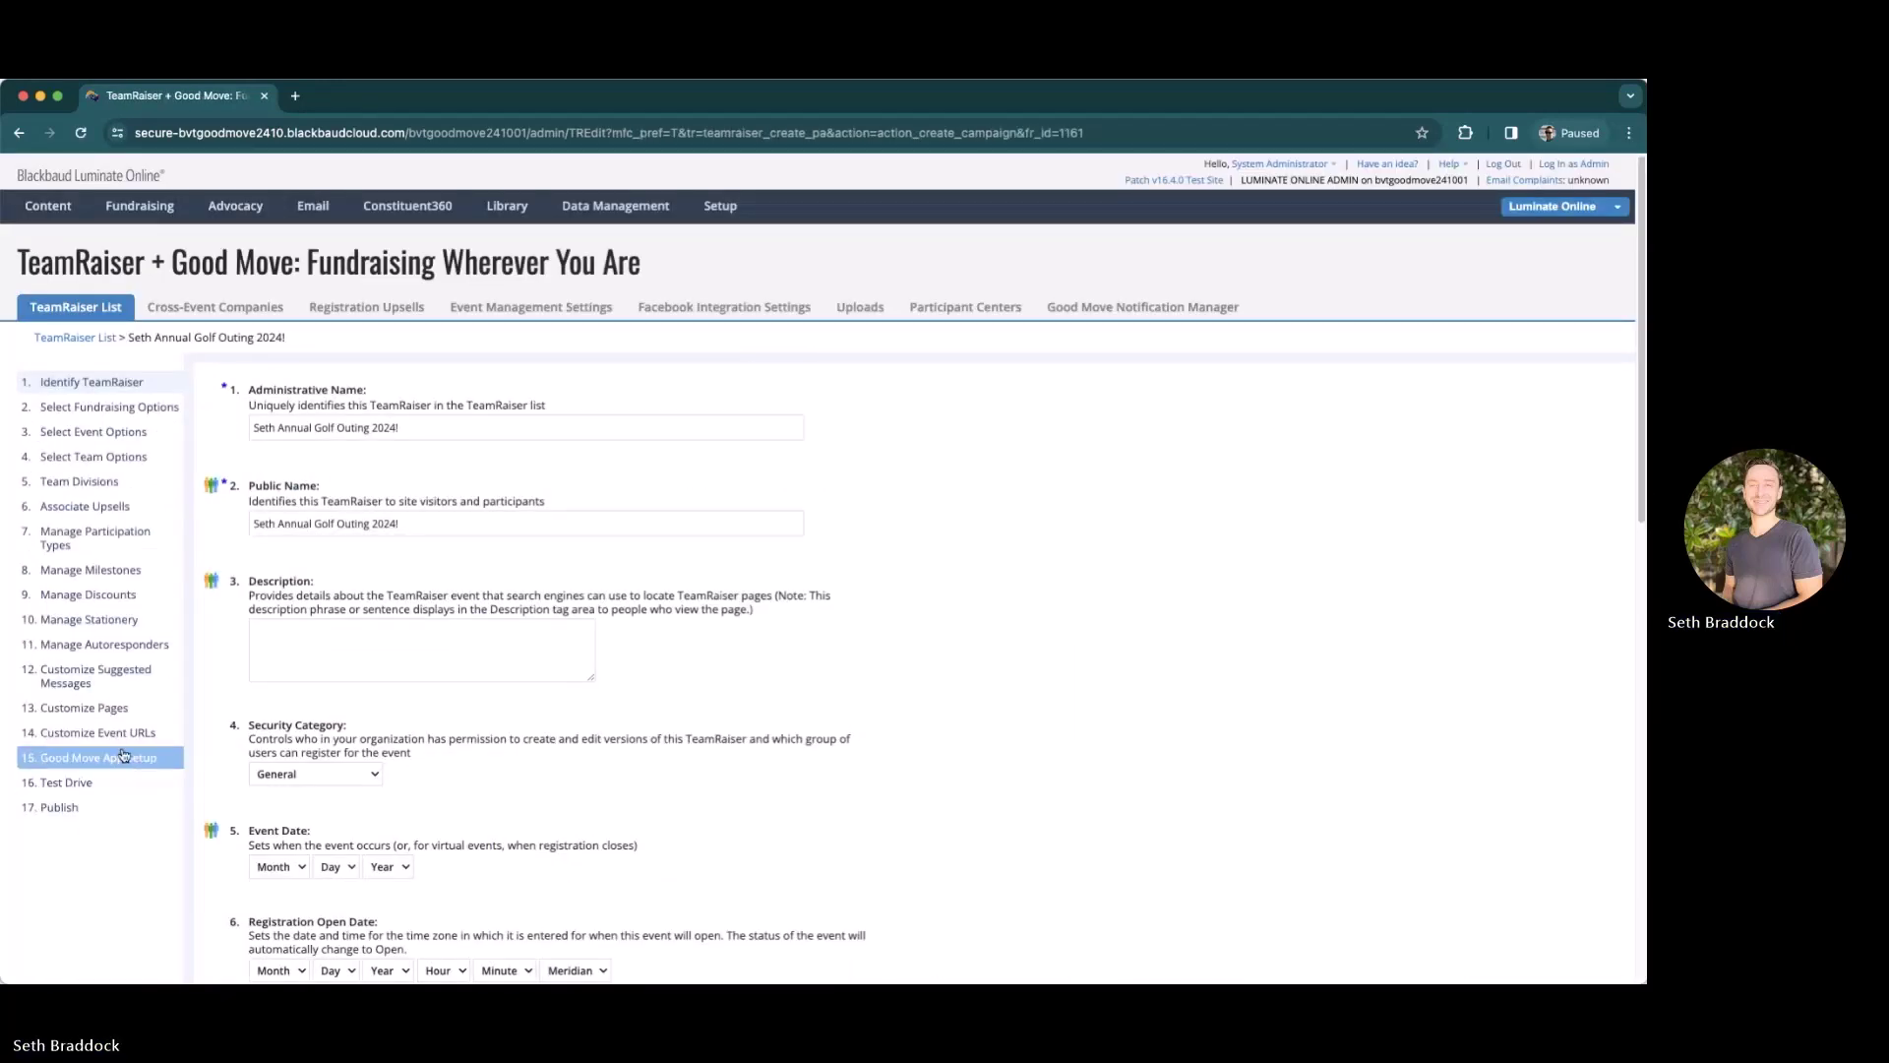
{"action": "left_click", "coordinate": [120, 757]}
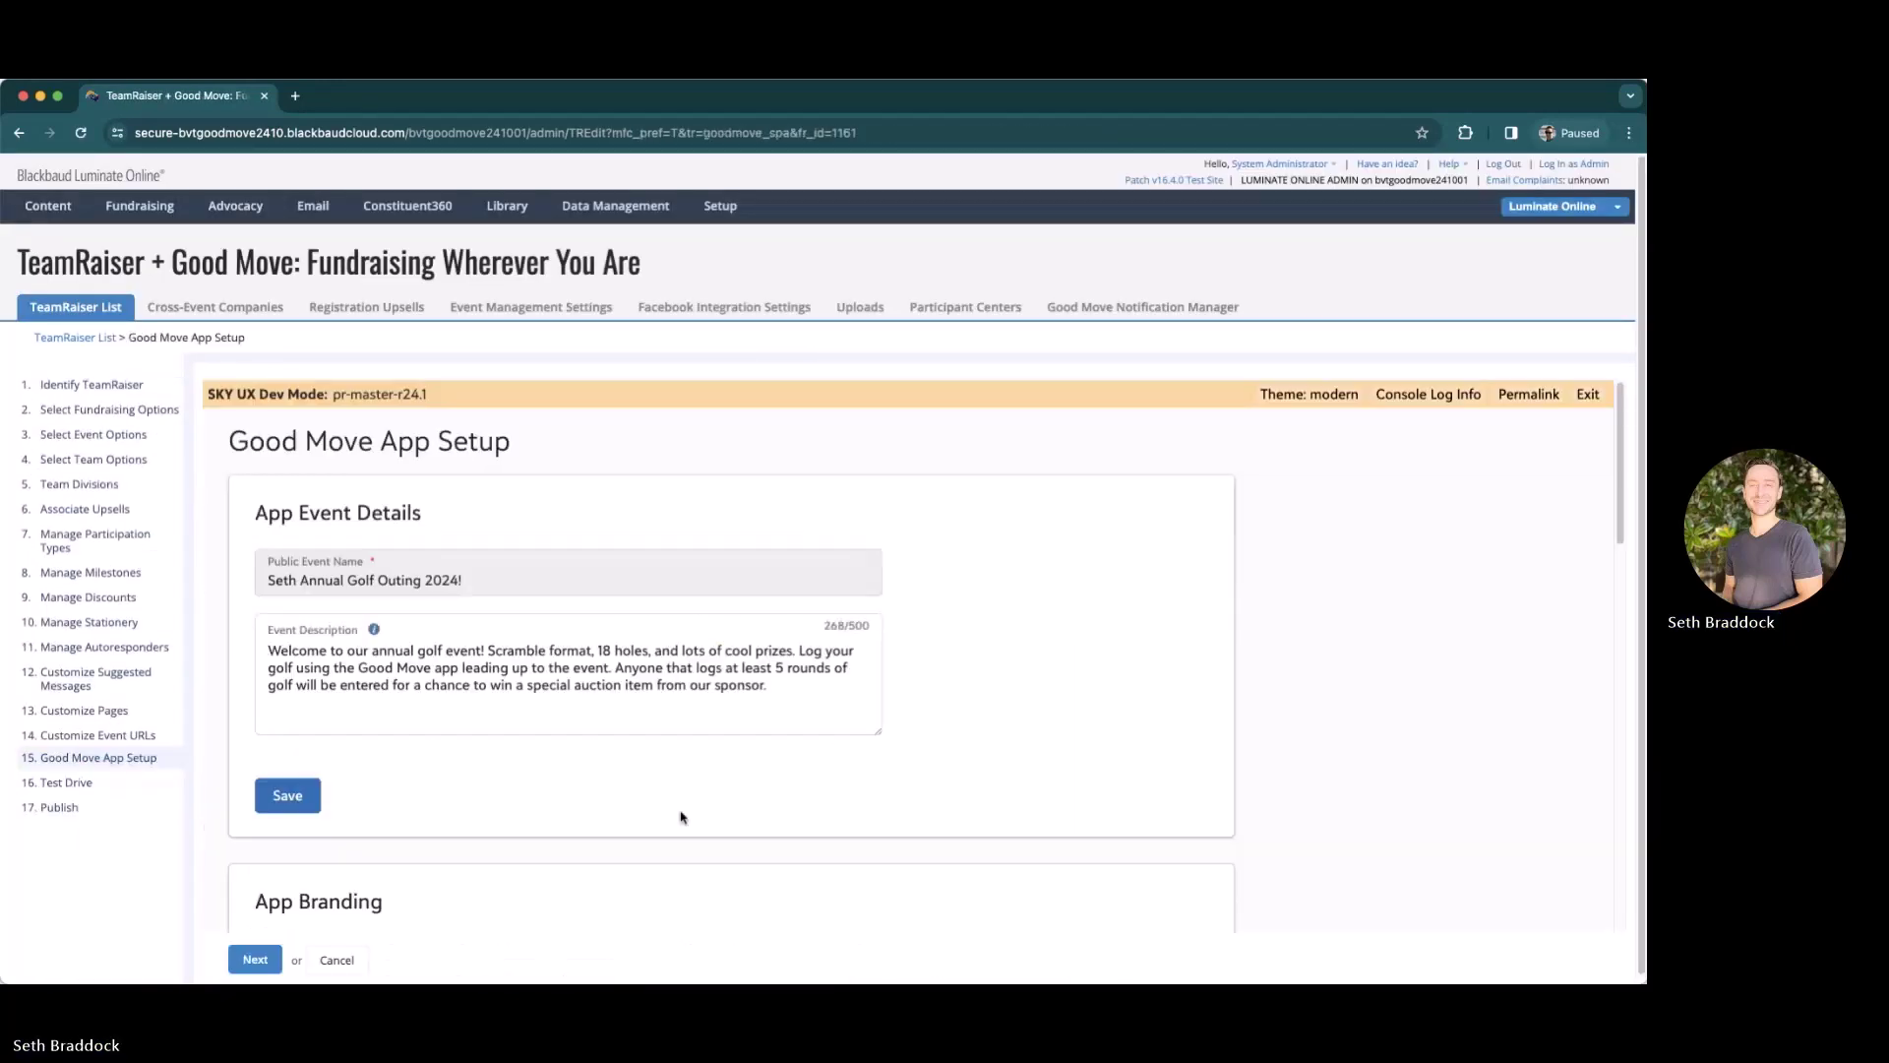
{"action": "scroll", "coordinate": [679, 813], "scroll_direction": "down", "scroll_amount": 12}
{"action": "scroll", "coordinate": [679, 810], "scroll_direction": "down", "scroll_amount": 10}
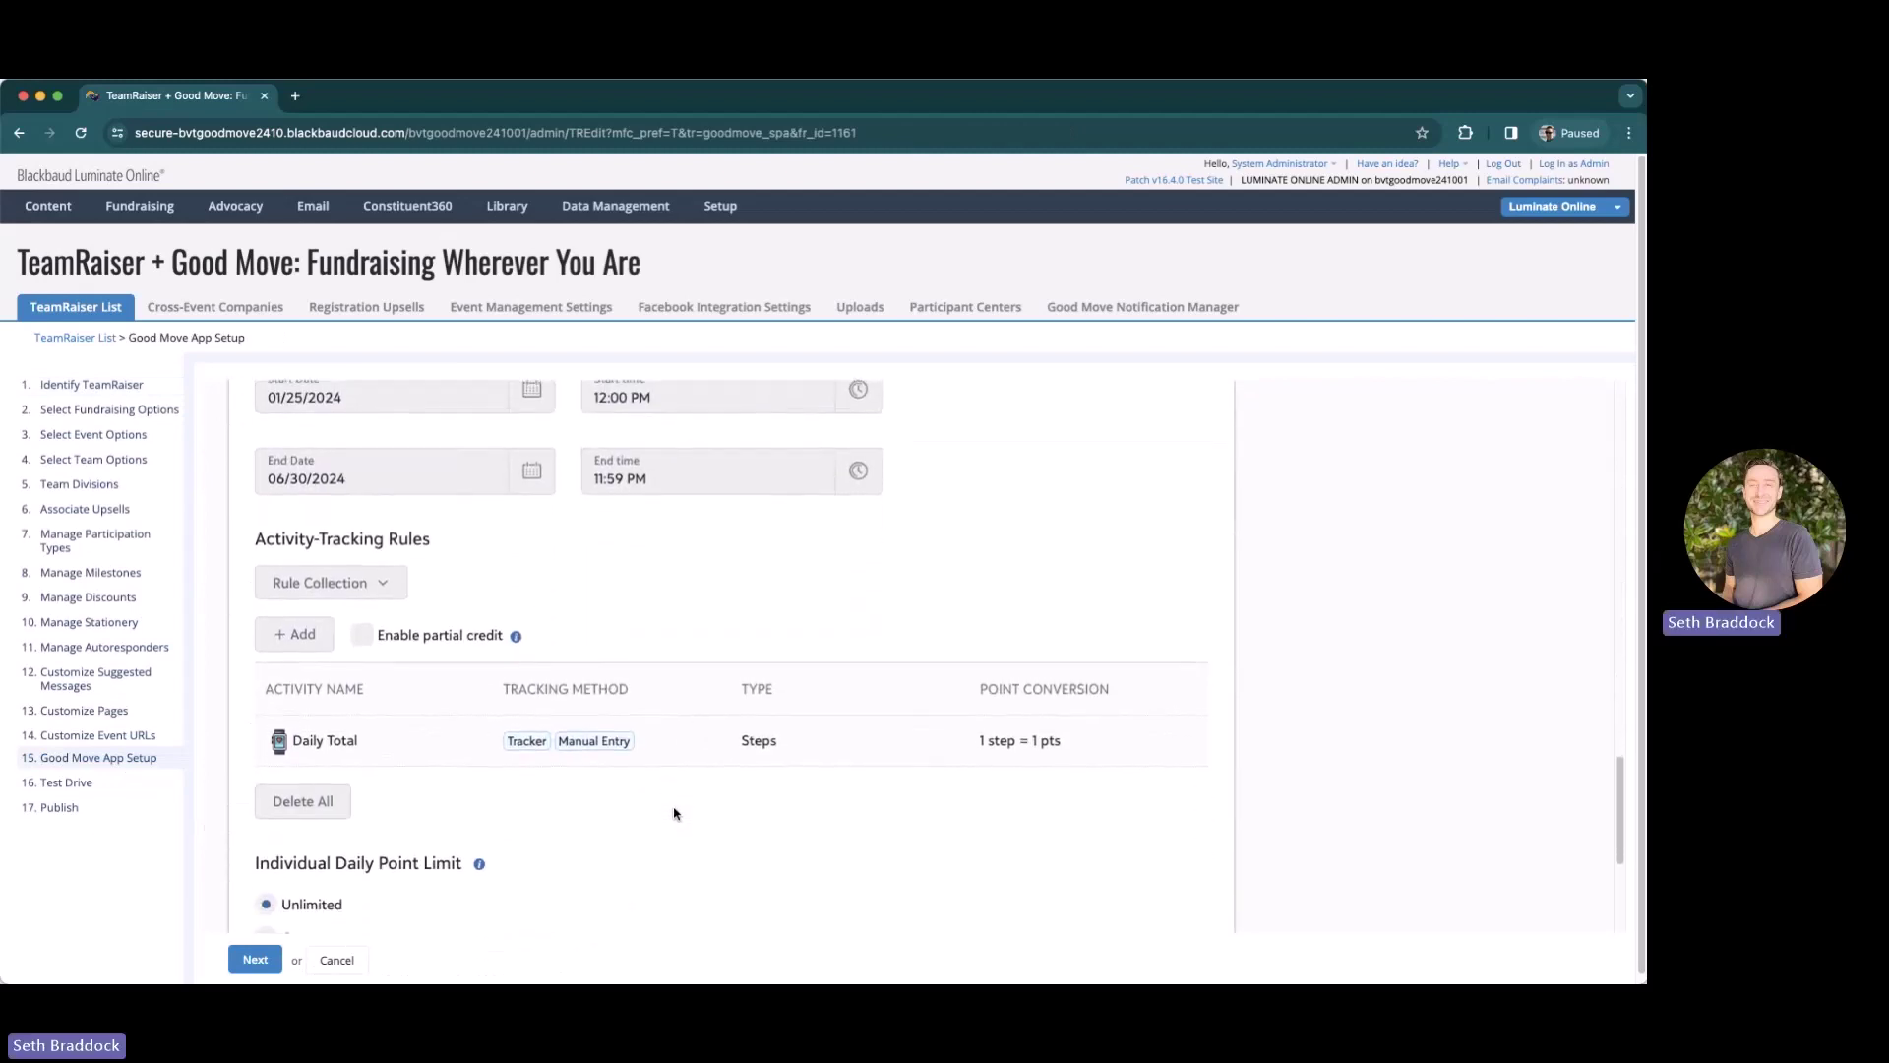
{"action": "scroll", "coordinate": [677, 814], "scroll_direction": "up", "scroll_amount": 2}
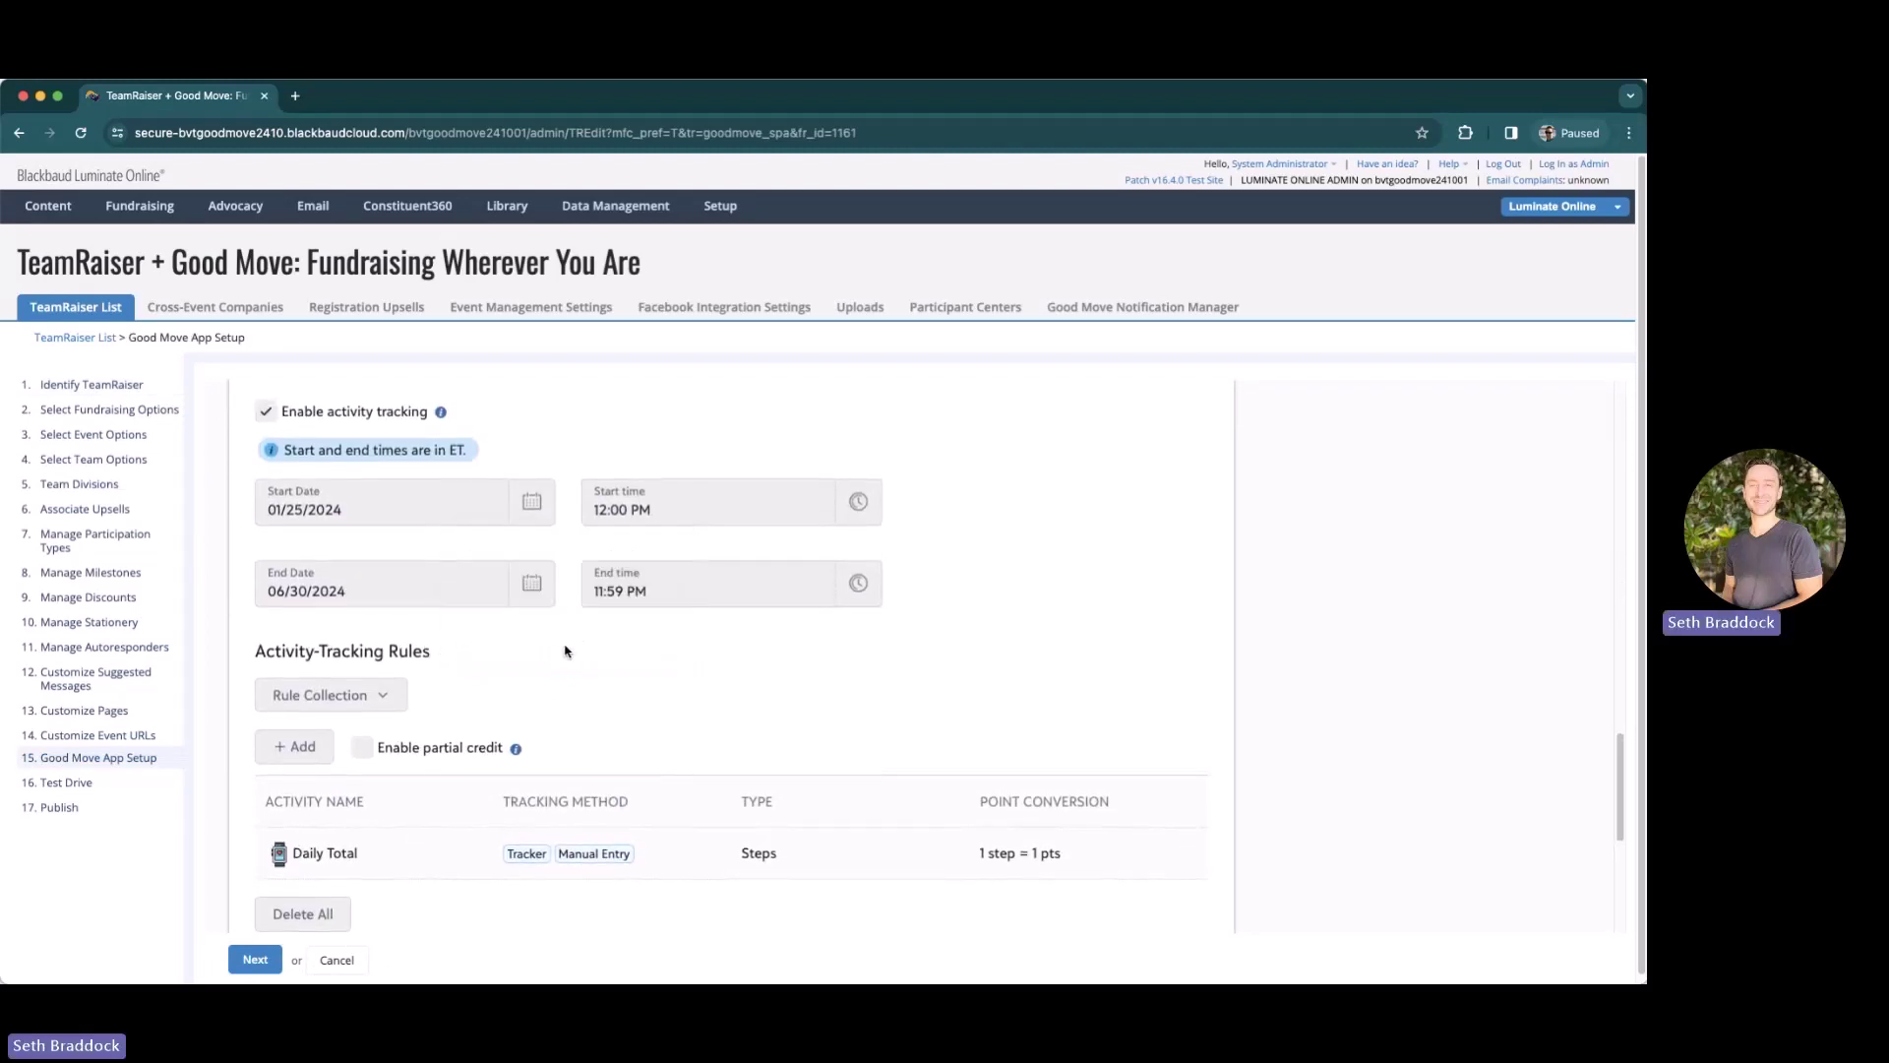
{"action": "scroll", "coordinate": [591, 660], "scroll_direction": "down", "scroll_amount": 1}
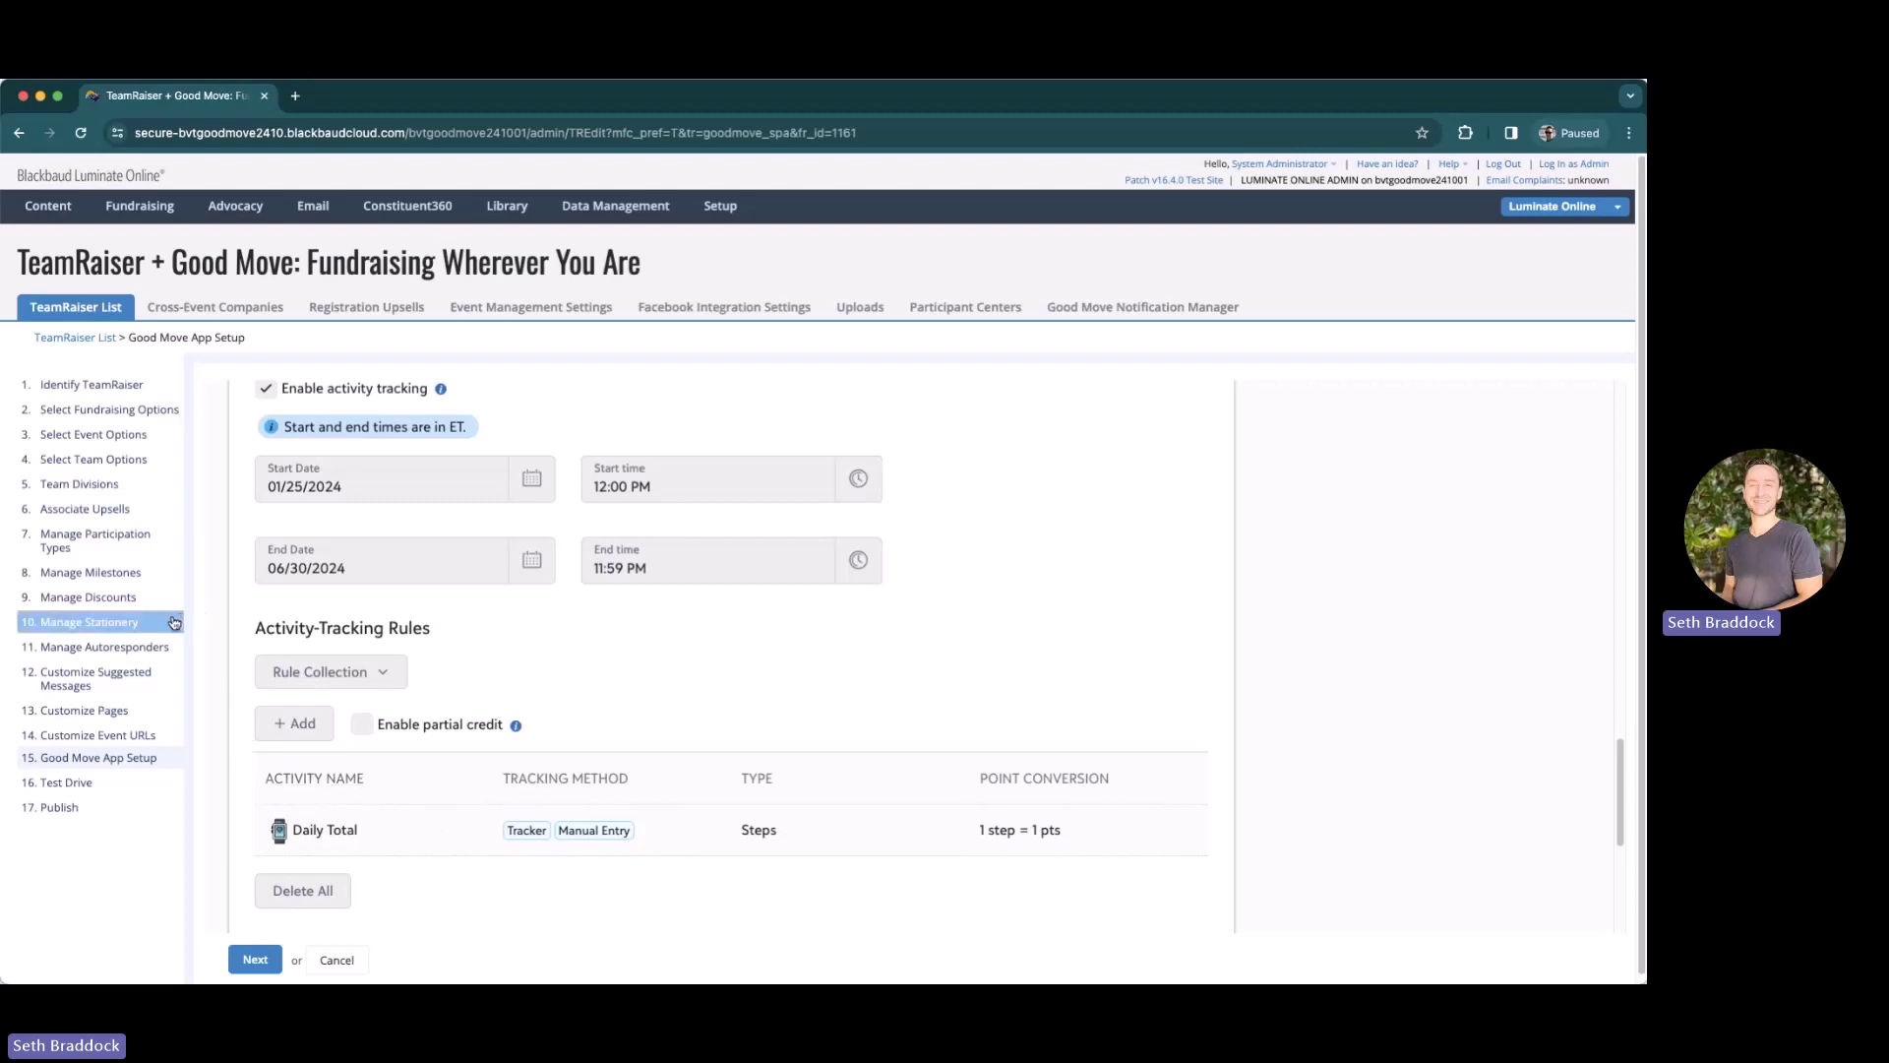
{"action": "scroll", "coordinate": [295, 601], "scroll_direction": "down", "scroll_amount": 10}
{"action": "scroll", "coordinate": [328, 593], "scroll_direction": "up", "scroll_amount": 10}
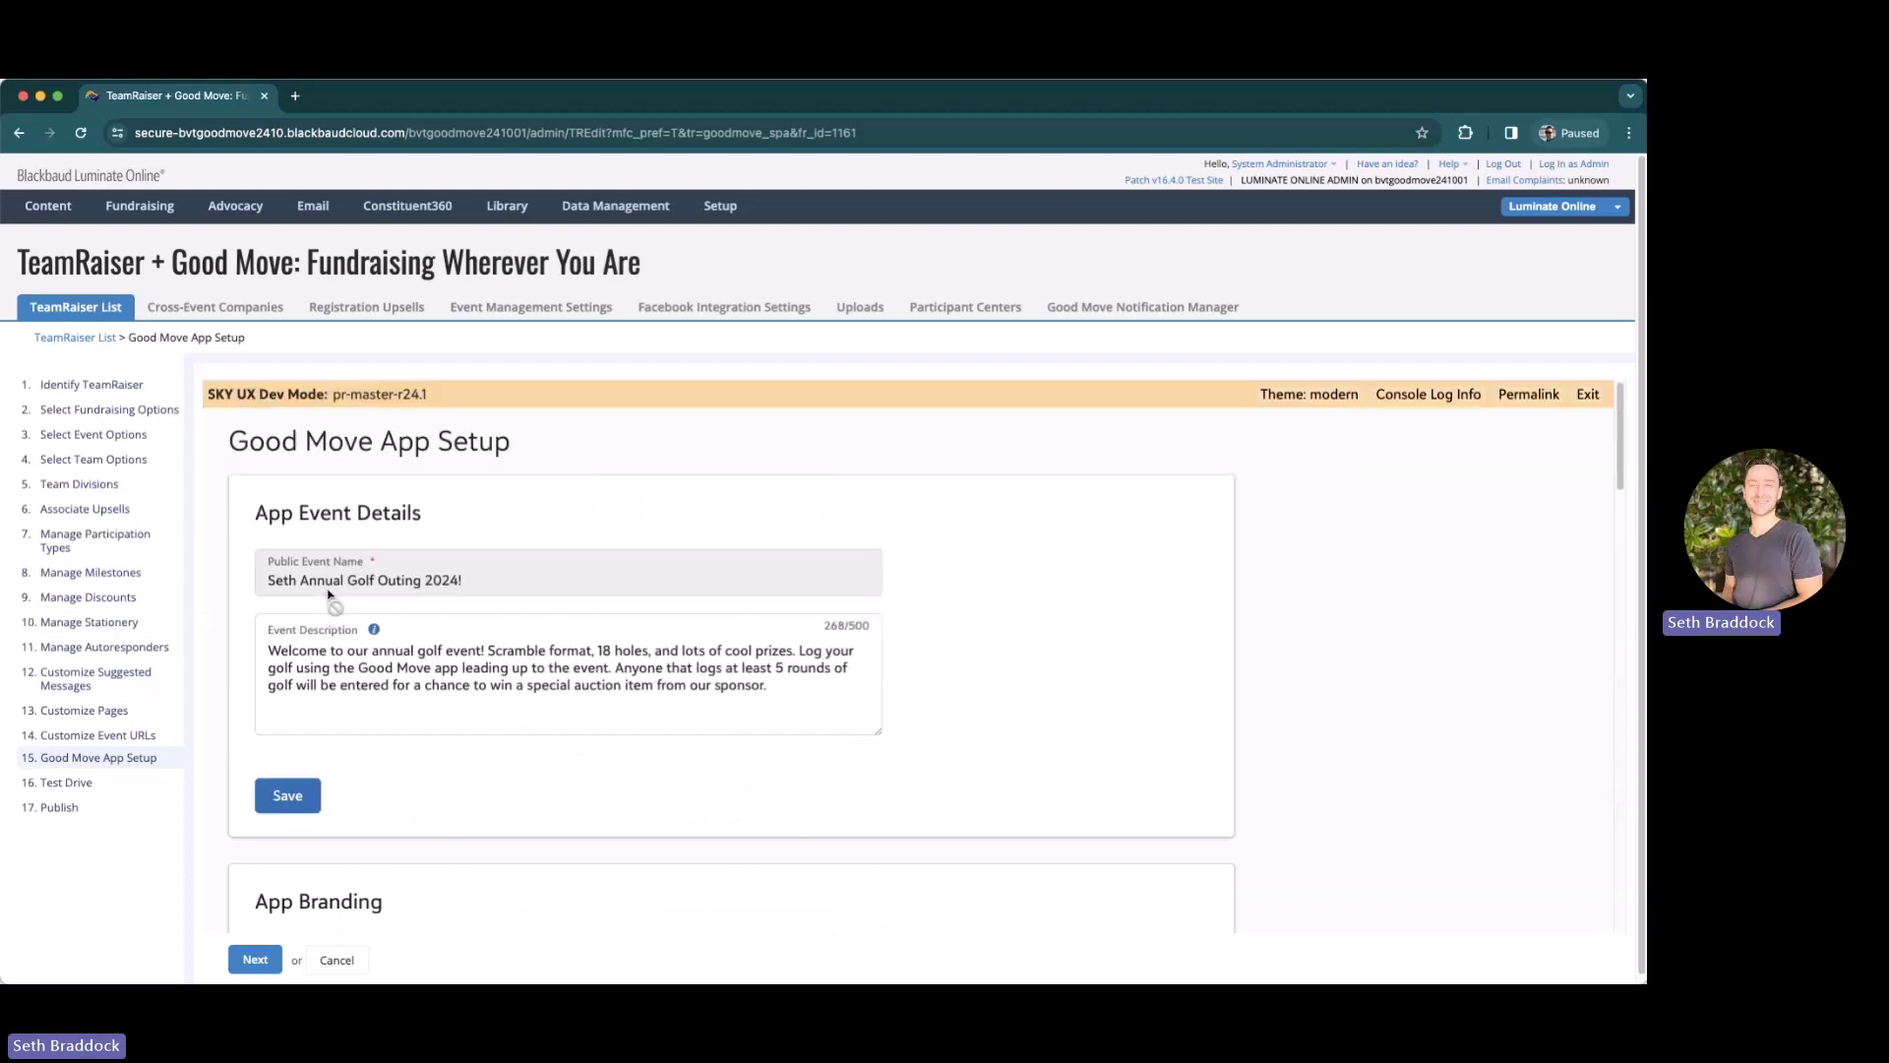